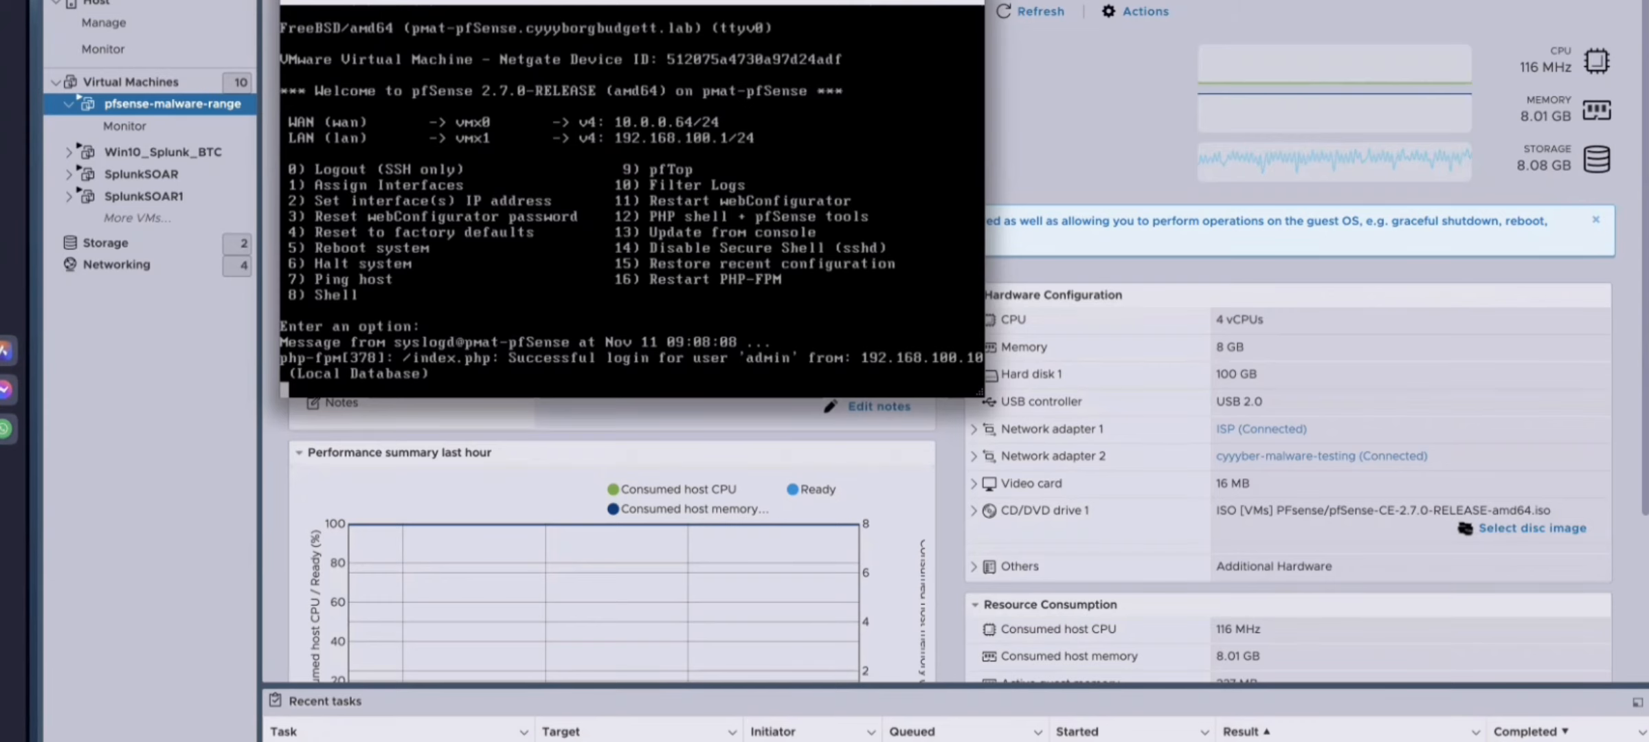
Step: Open the console of the PMAT - FlareVM virtual machine from the virtual machine list and enlarge its window
drag(445, 2, 677, 7)
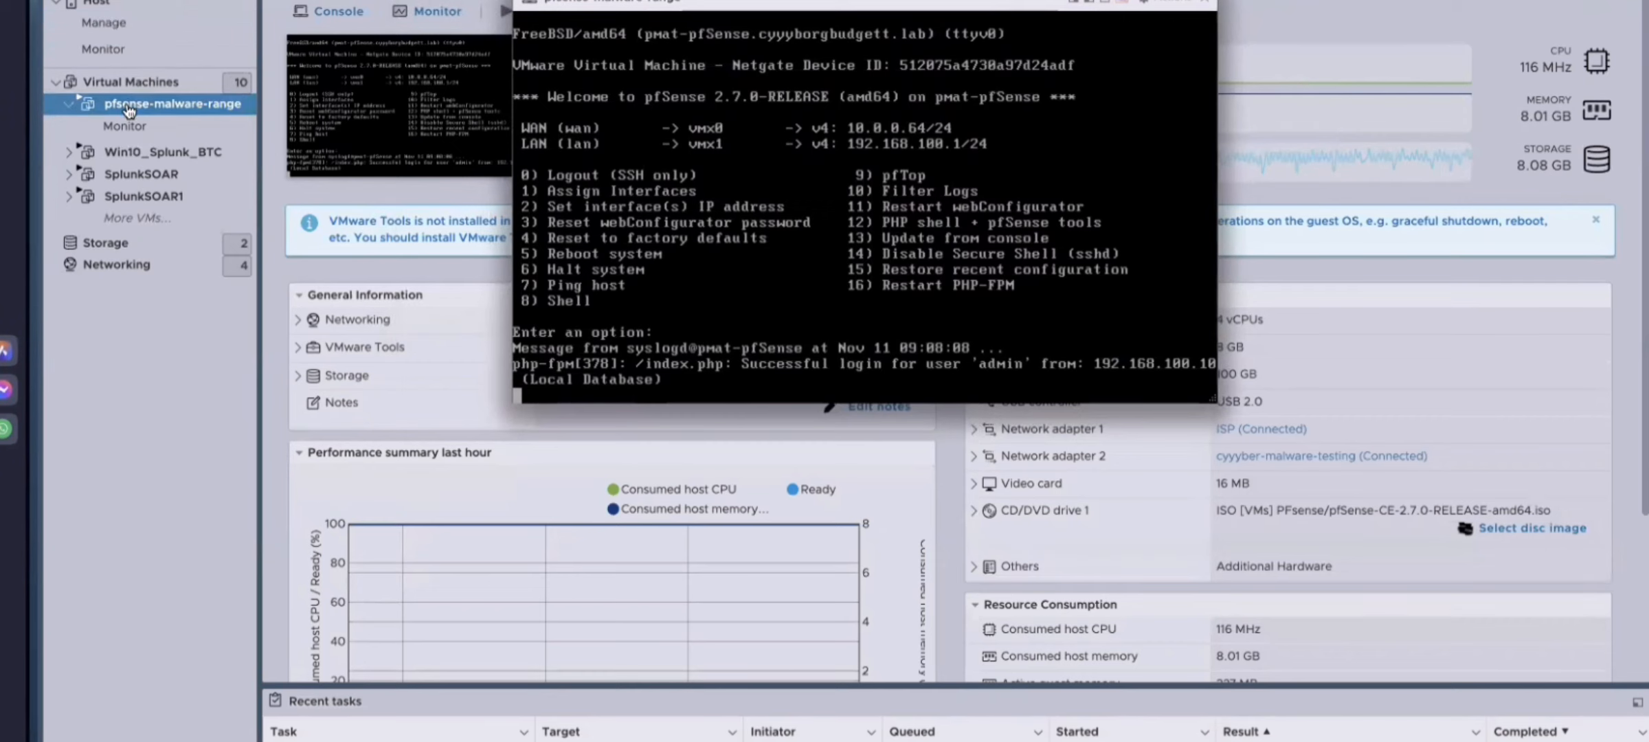
click(137, 83)
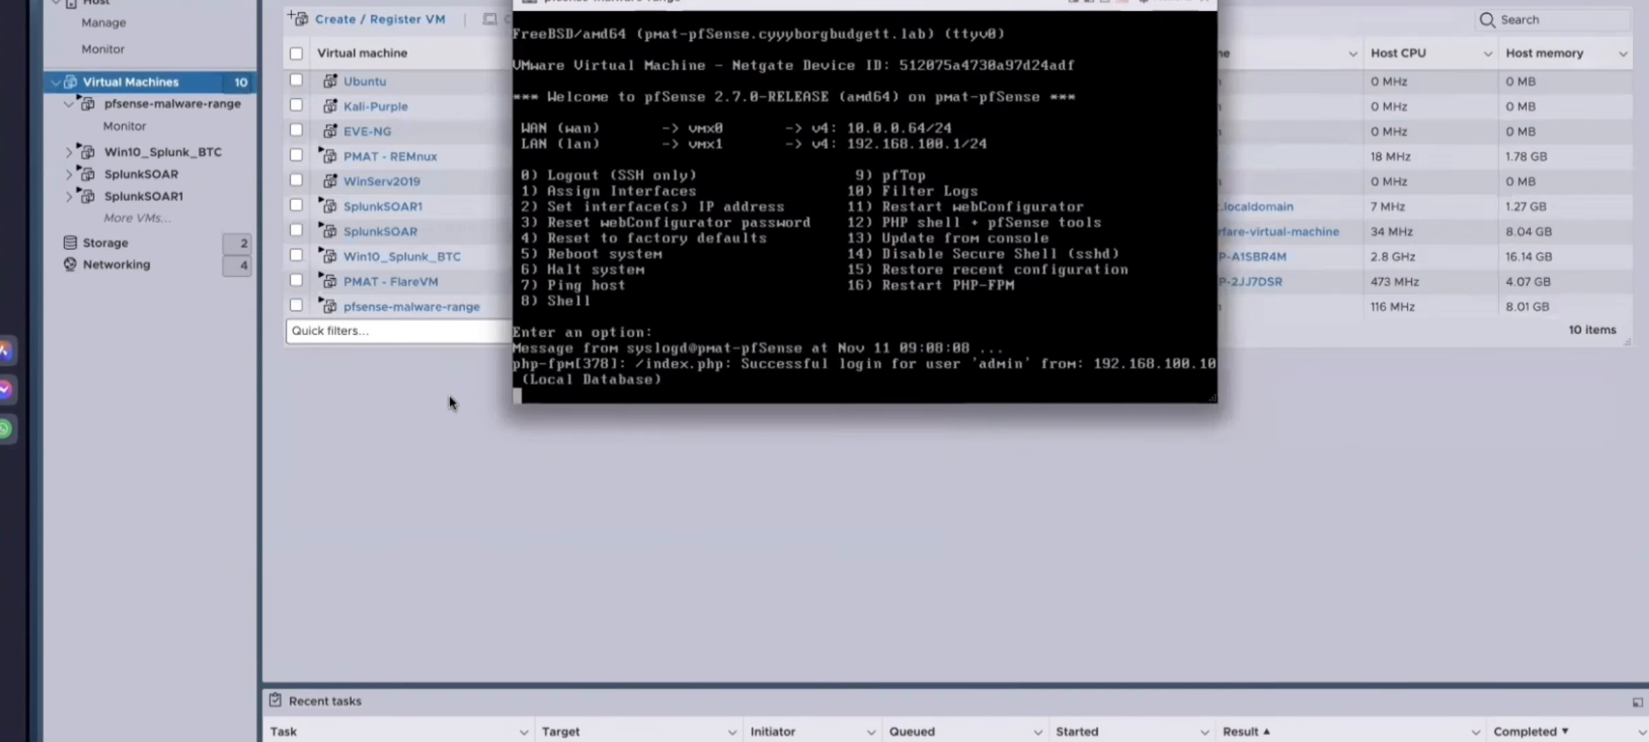
click(397, 282)
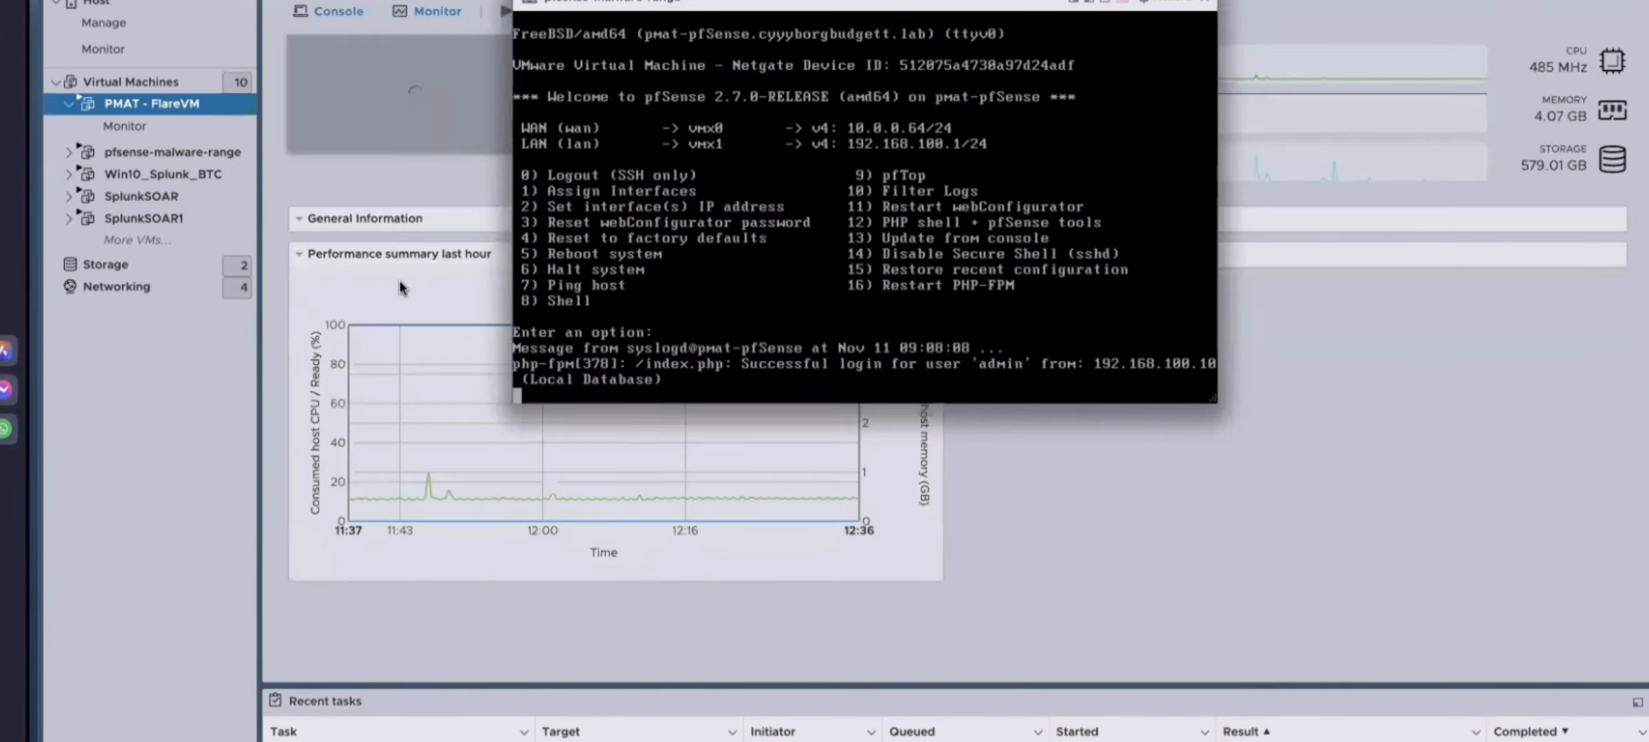
click(439, 171)
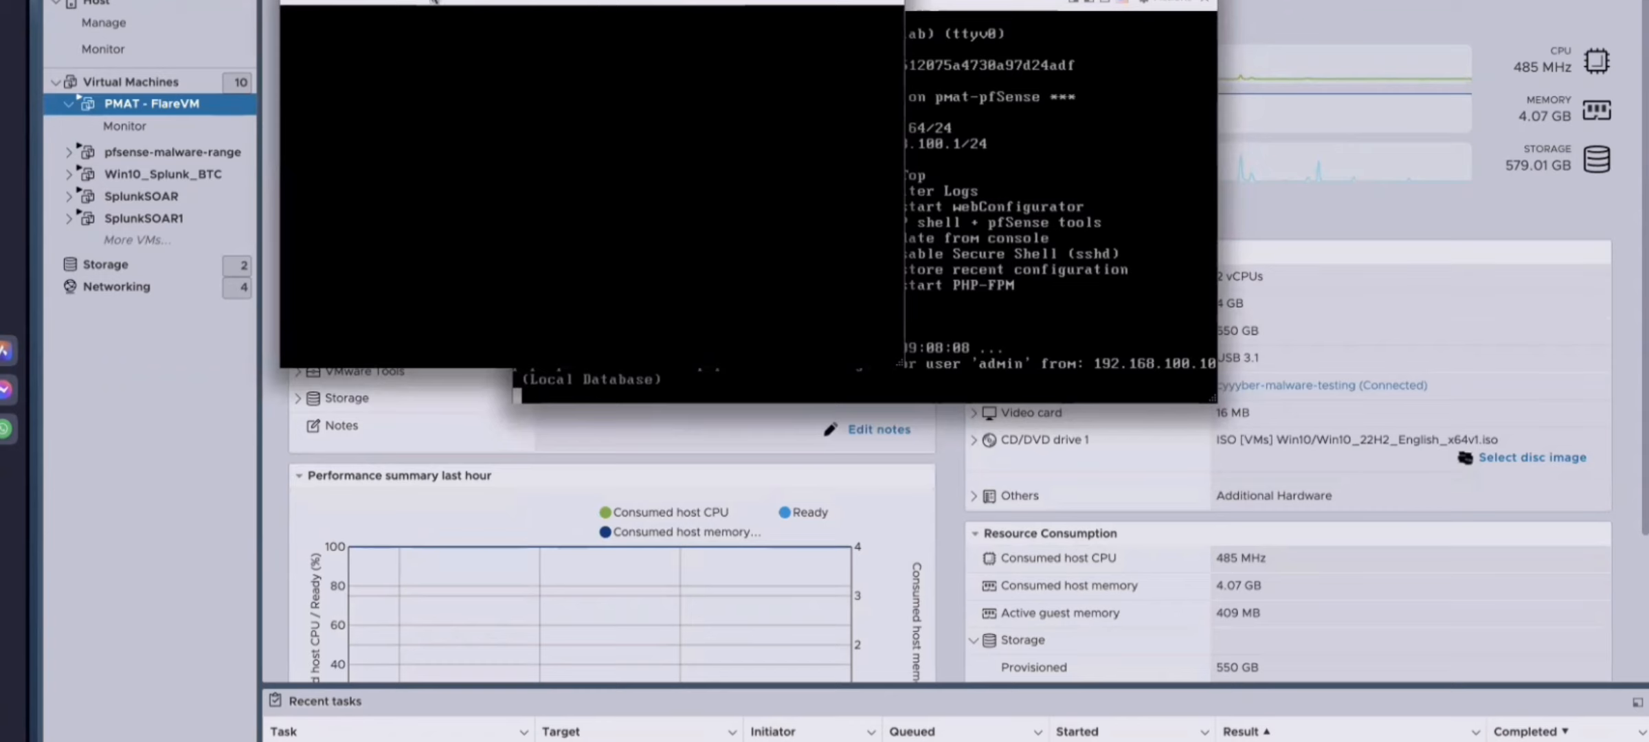
drag(870, 398, 1588, 741)
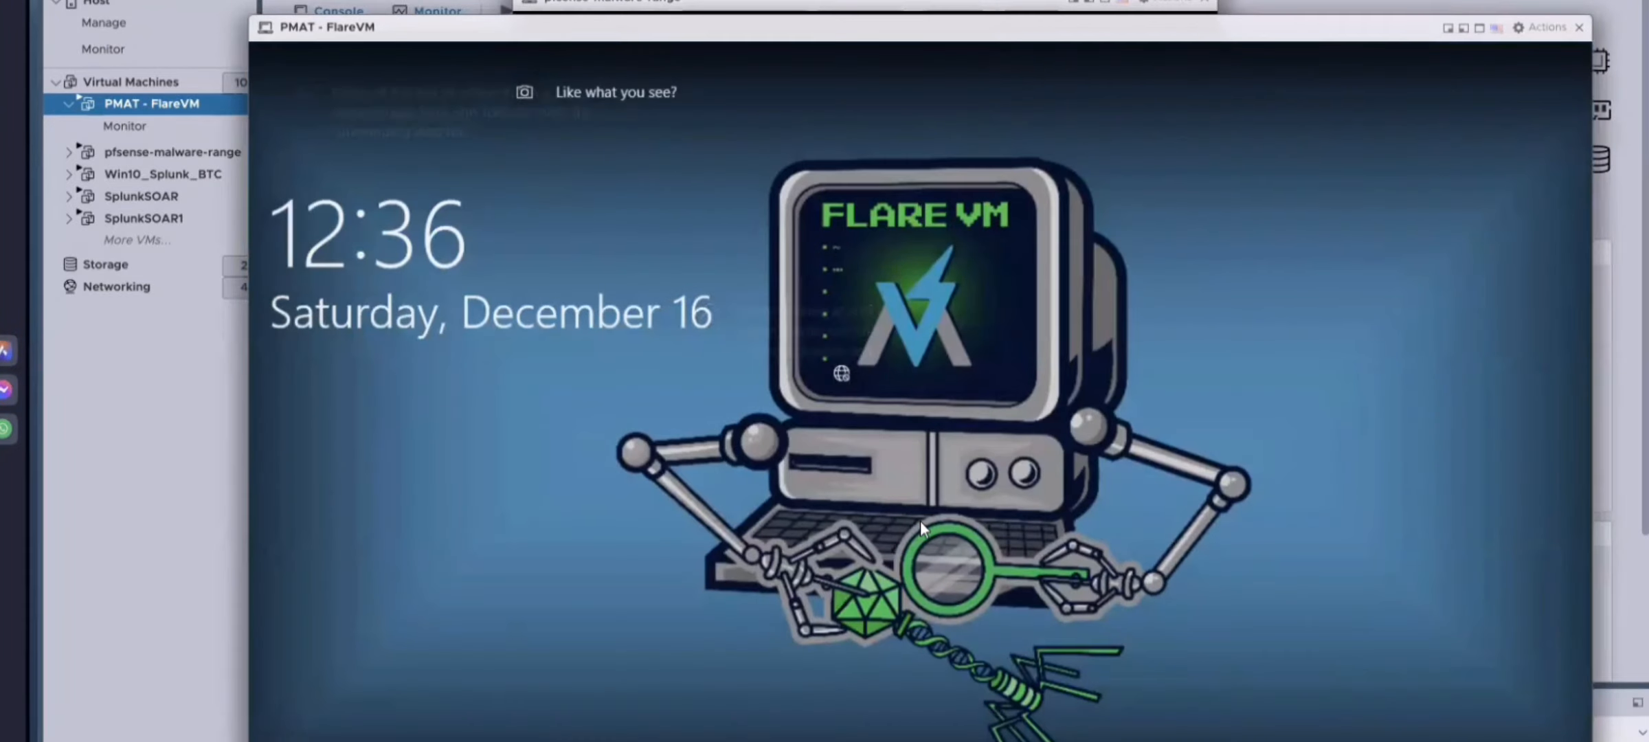
Step: Dismiss the Windows lock screen and sign in to the FlareVM with the account password
drag(674, 583, 681, 439)
drag(664, 595, 758, 91)
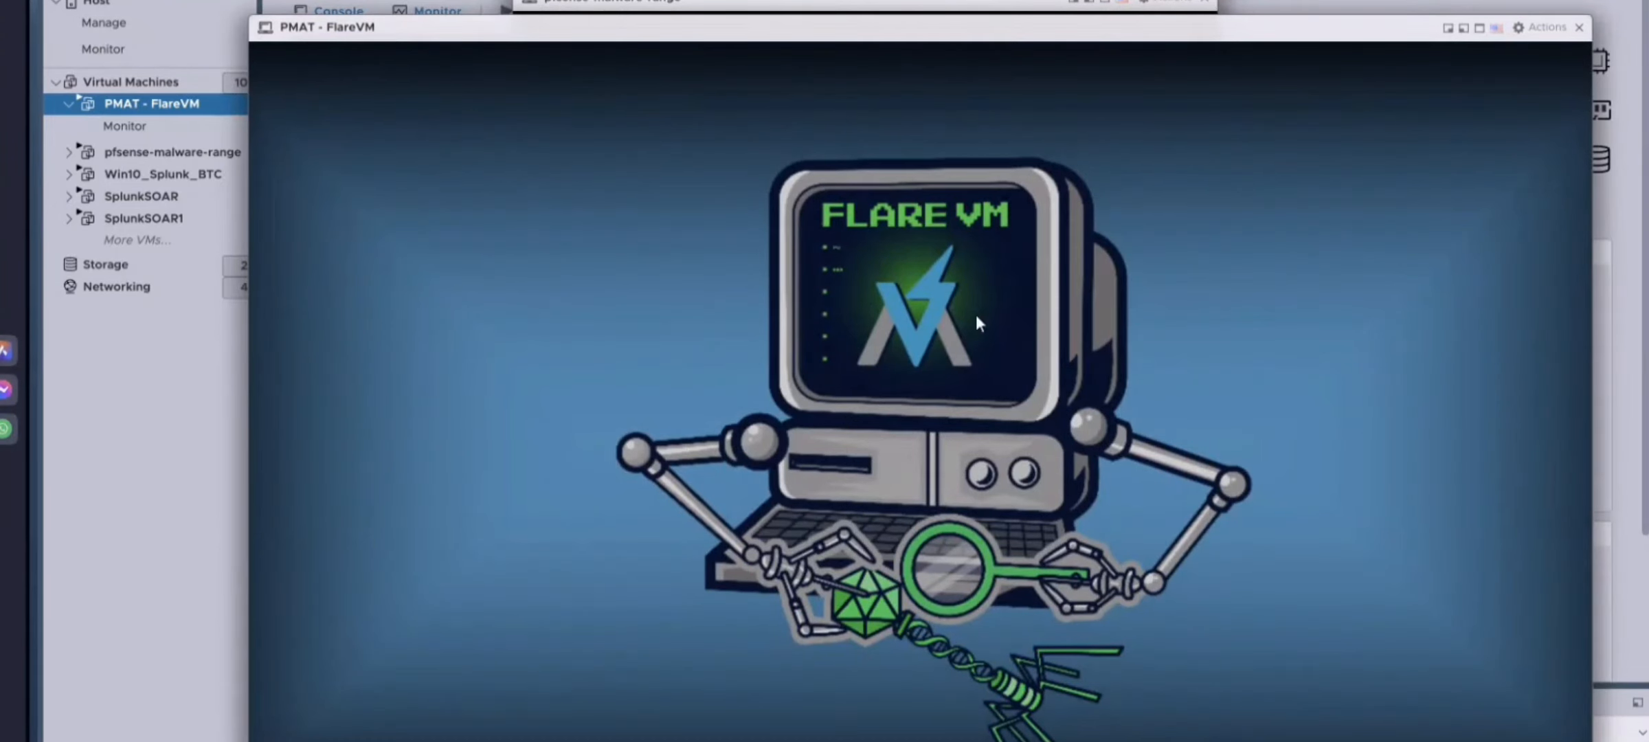
click(1516, 41)
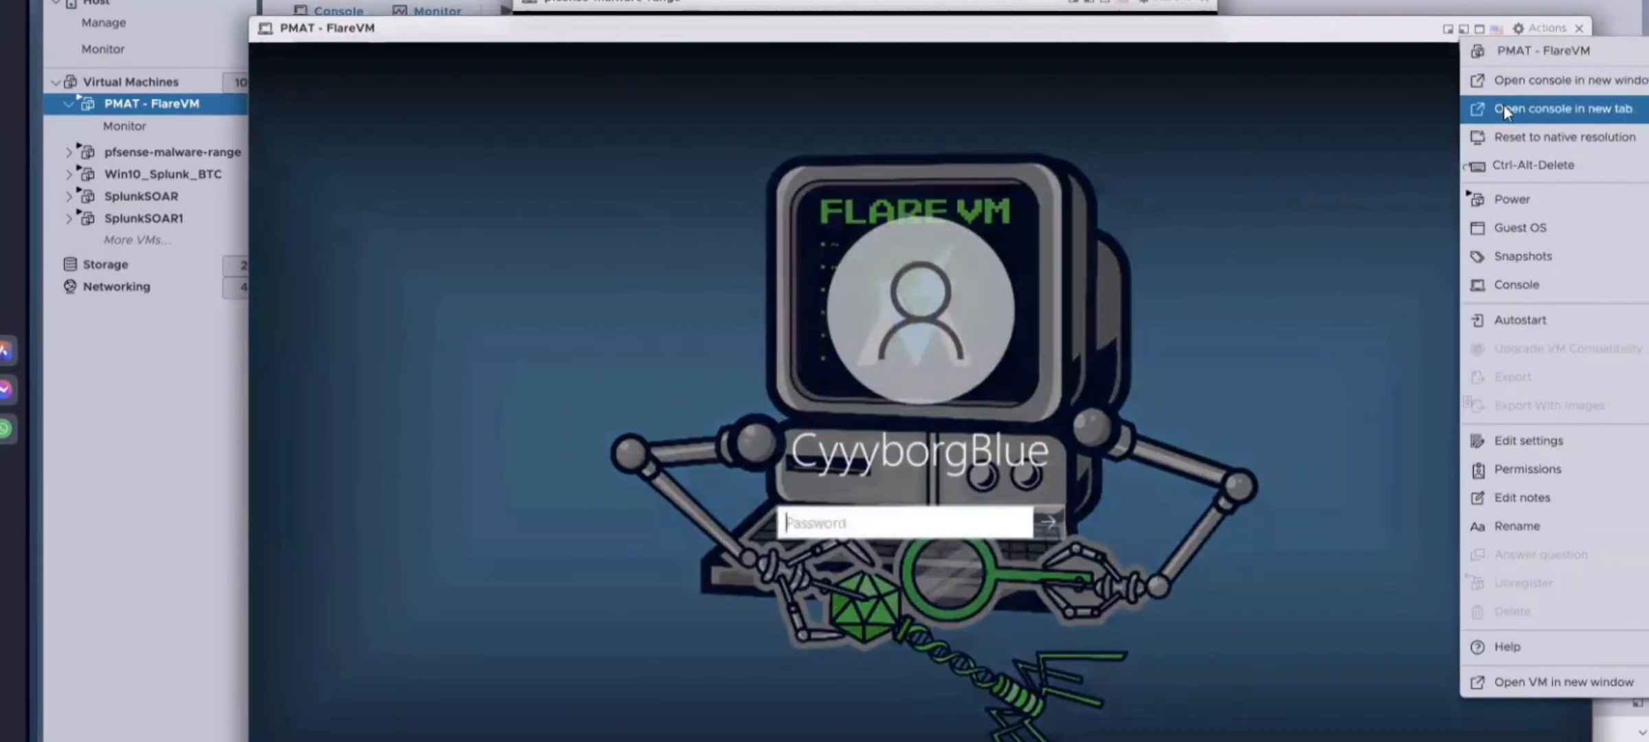
click(848, 520)
text(*********)
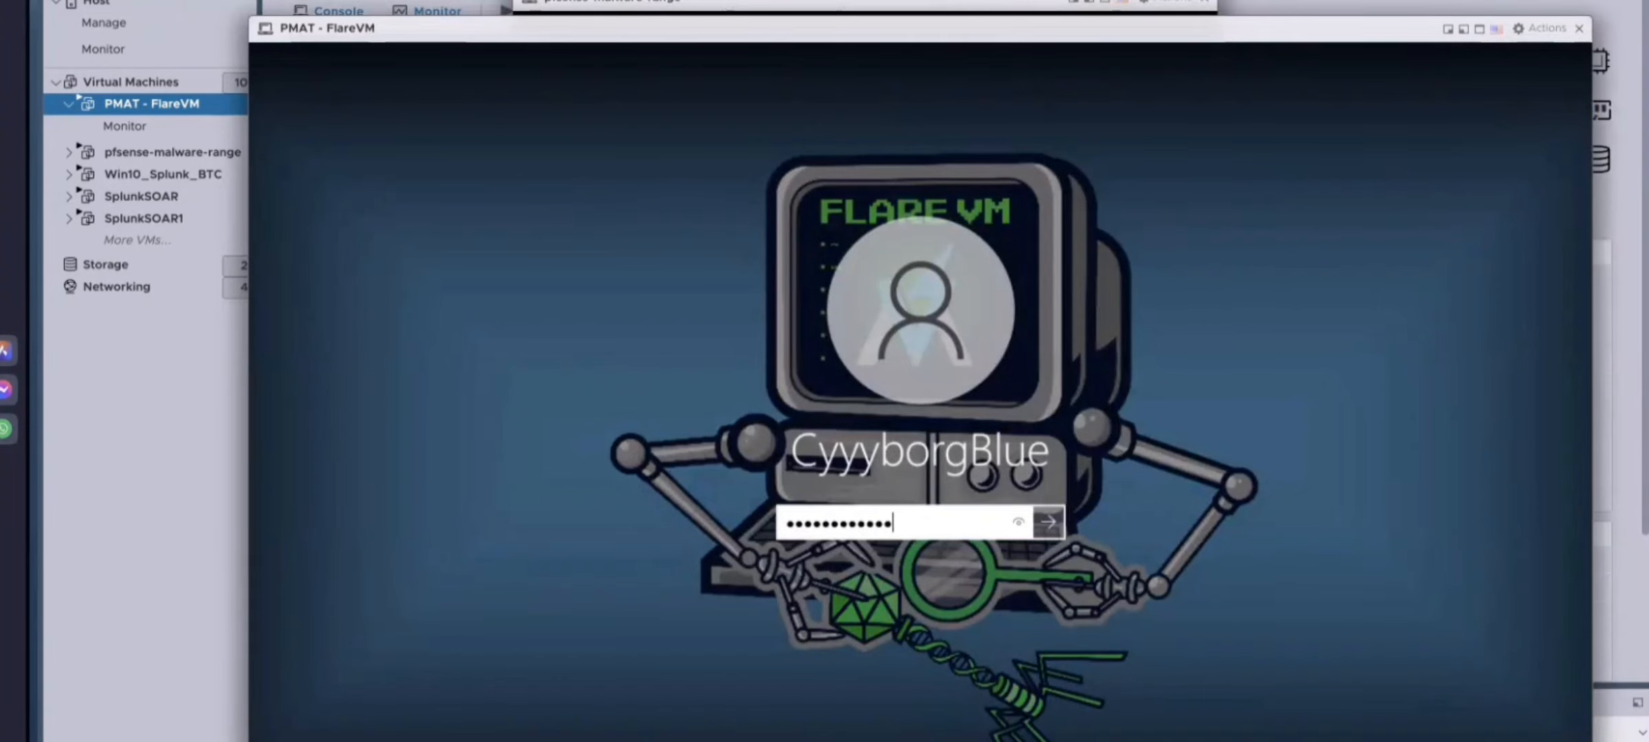
key(Return)
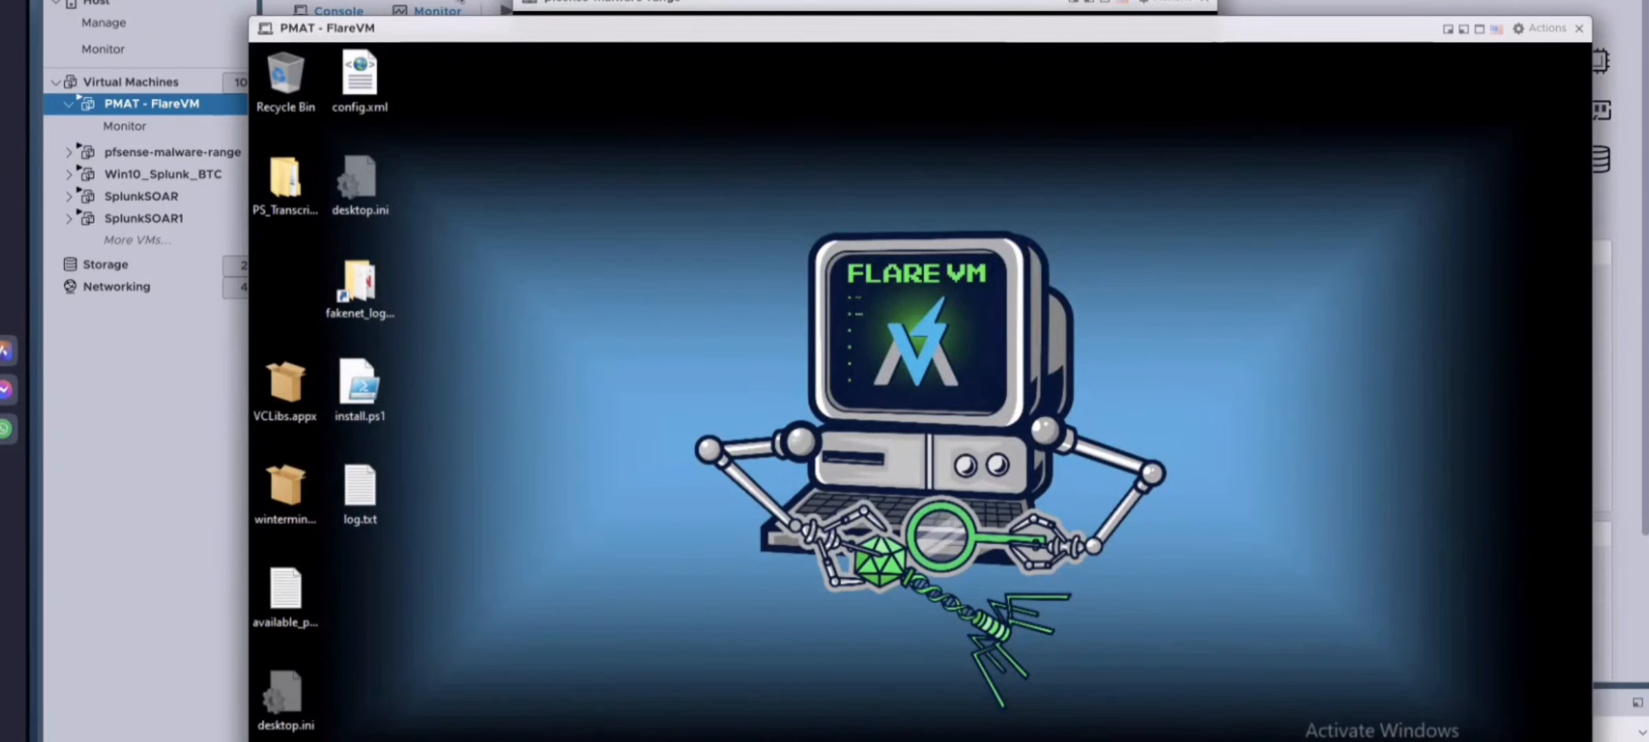
Step: Launch Google Chrome from the Start menu inside the FlareVM
mouse_move(448, 28)
mouse_down()
mouse_move(591, 126)
mouse_move(536, 418)
mouse_move(447, 13)
mouse_up()
click(785, 462)
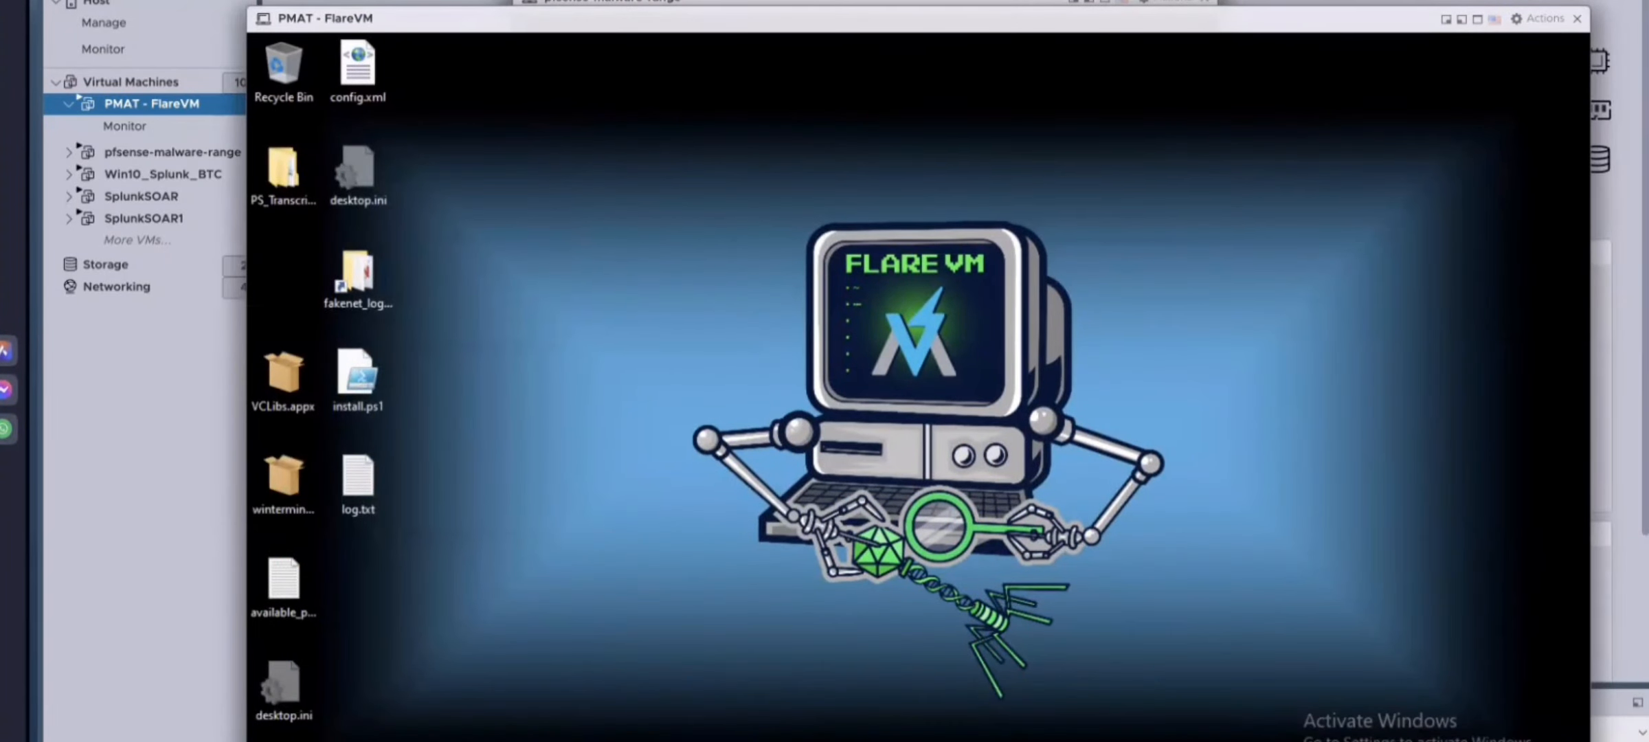
key(super)
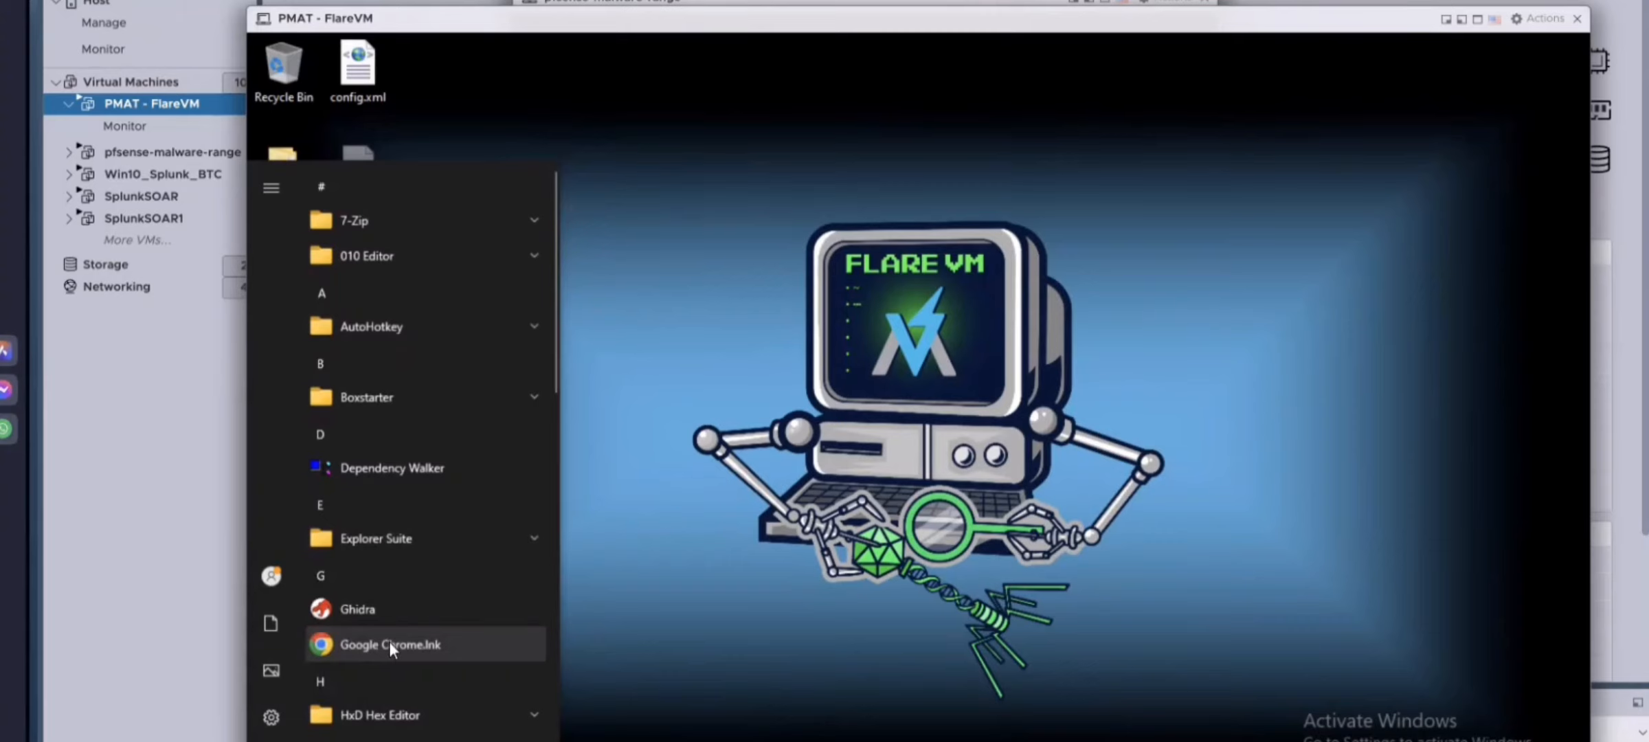
drag(452, 11, 648, 159)
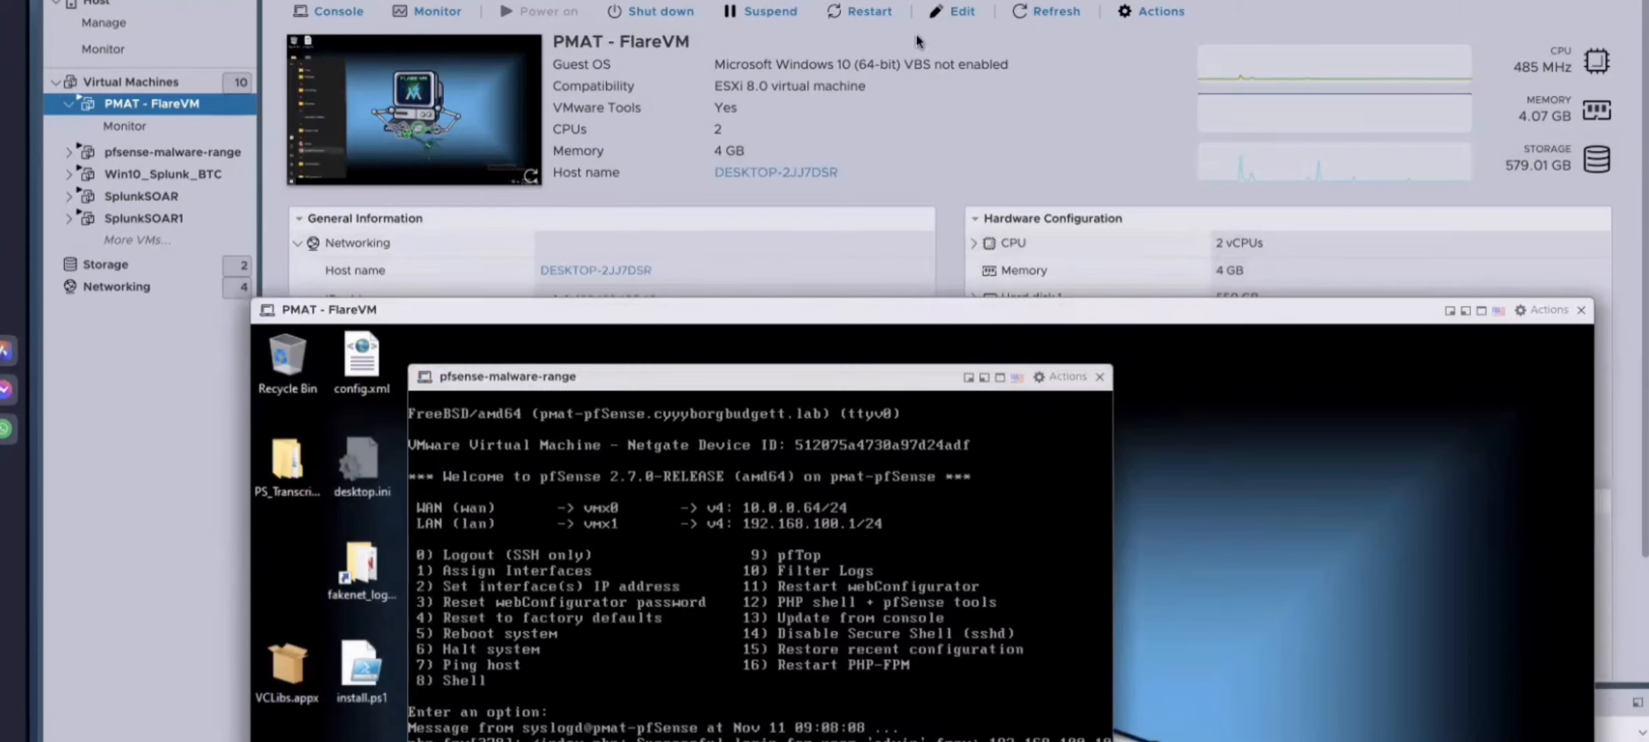
click(963, 12)
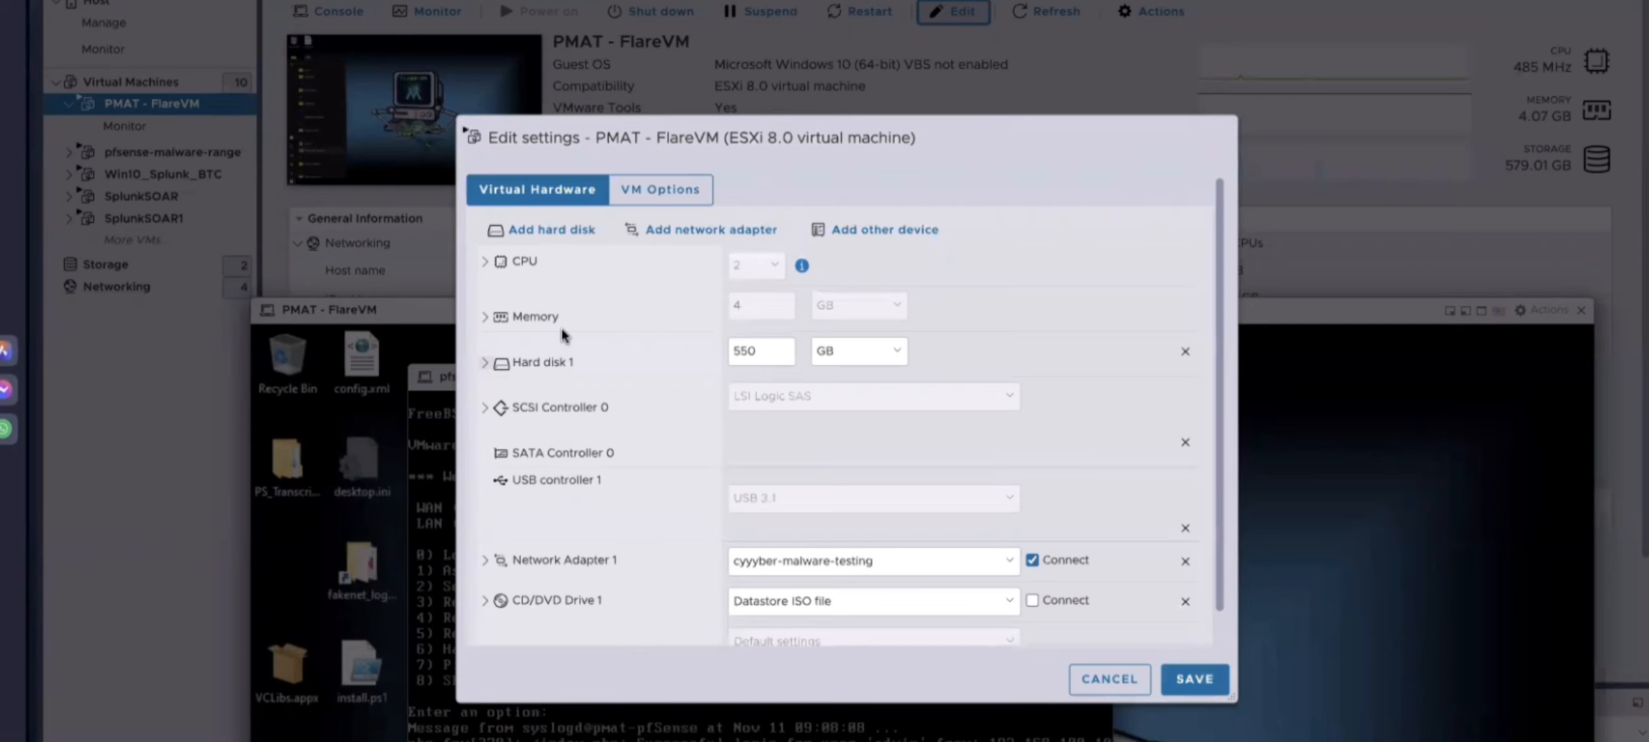
scroll(864, 599, down, 1)
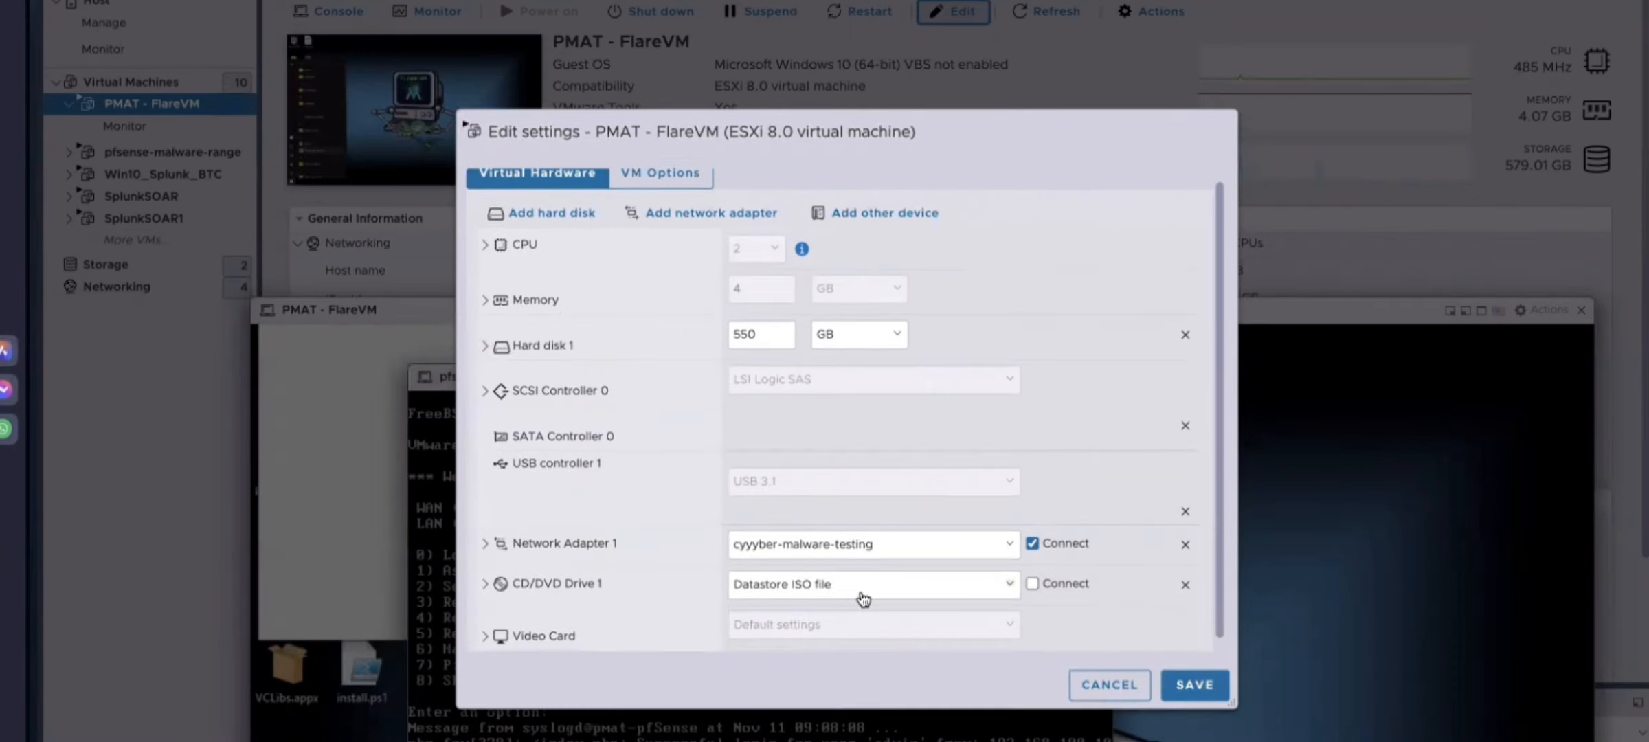
click(1032, 544)
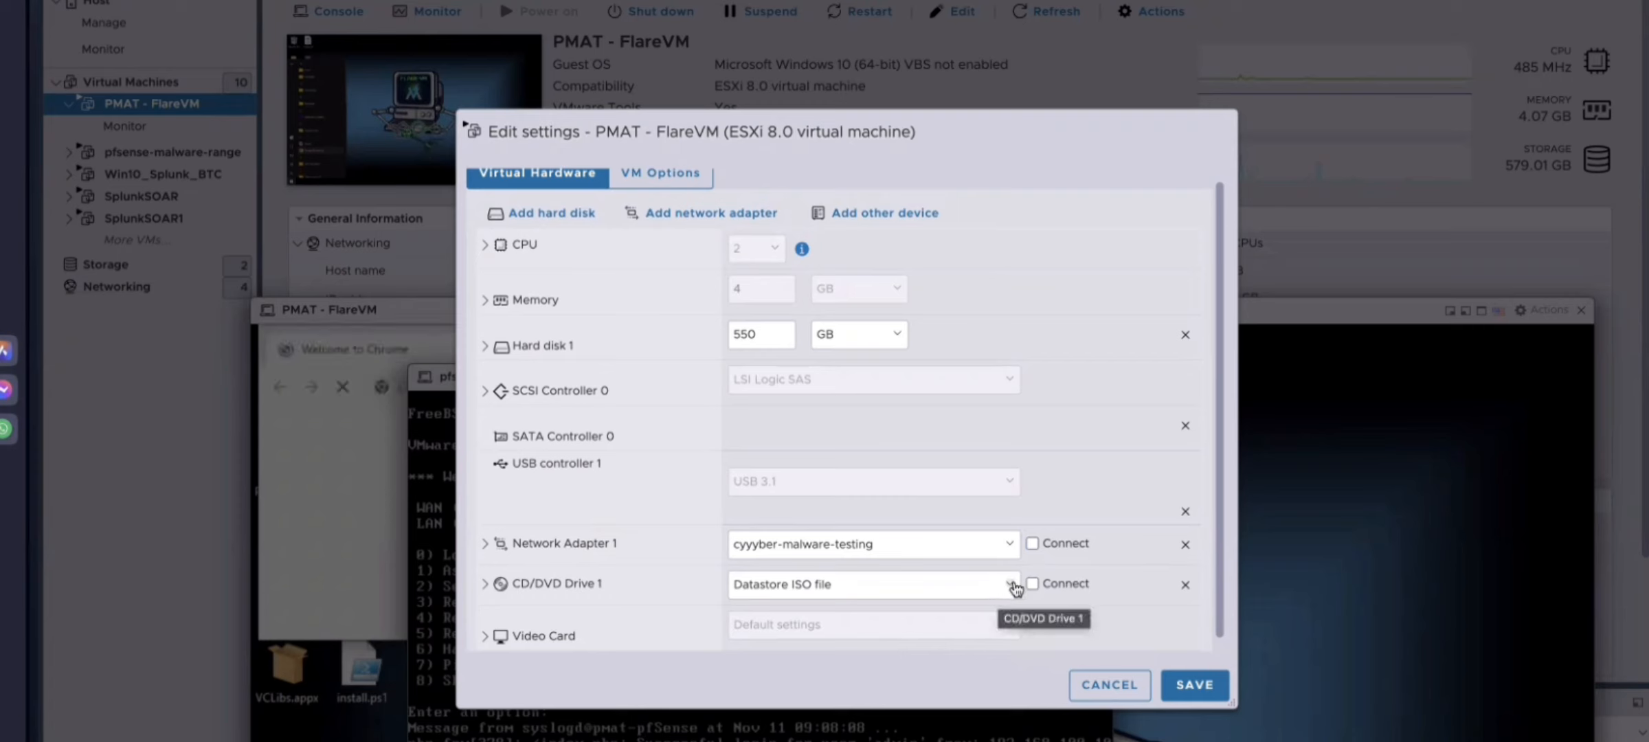
click(1033, 543)
click(1100, 687)
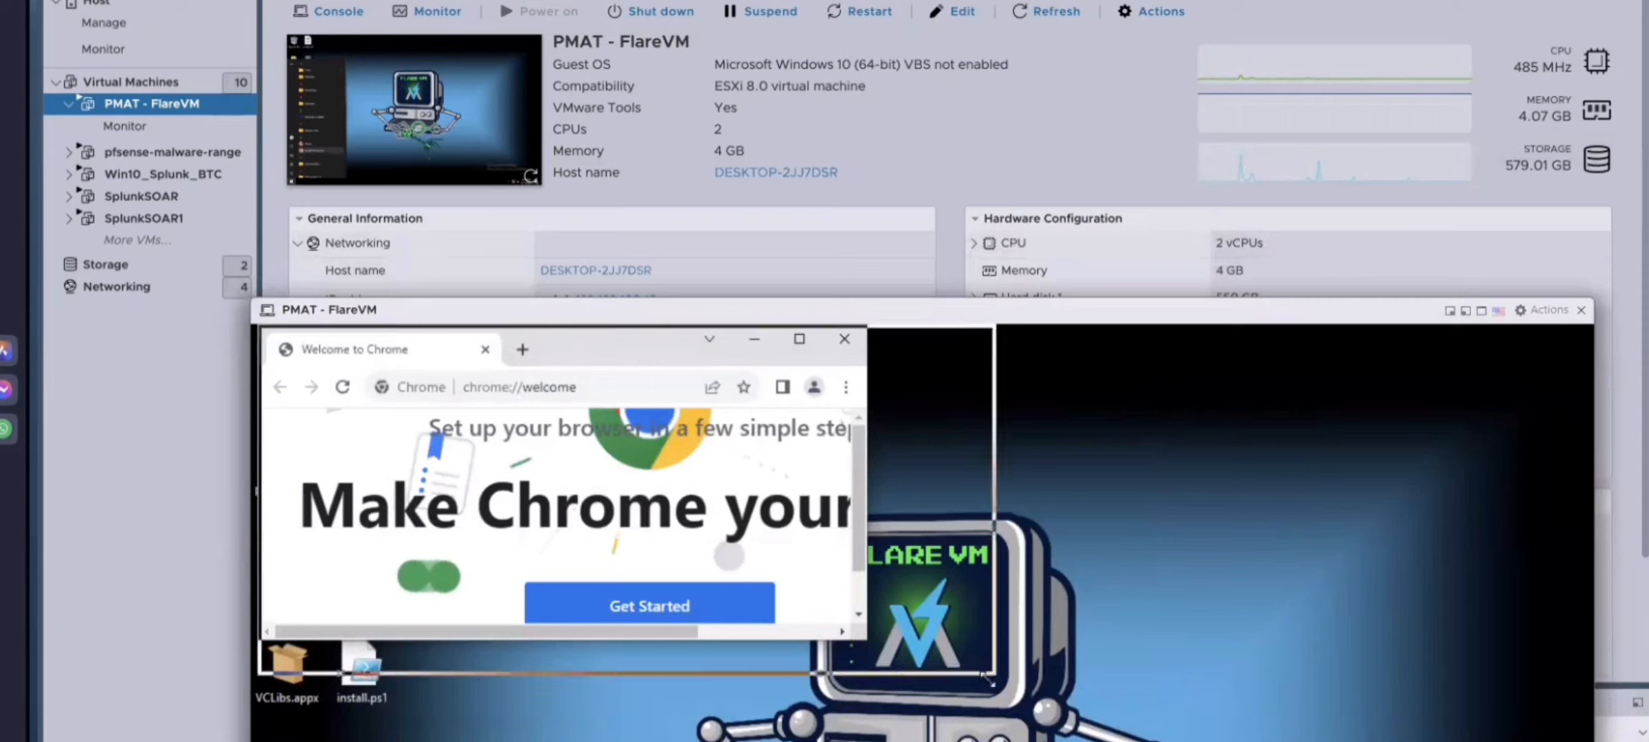
Step: Enlarge the Chrome window and browse to 10.0.0.64
drag(866, 640, 1320, 741)
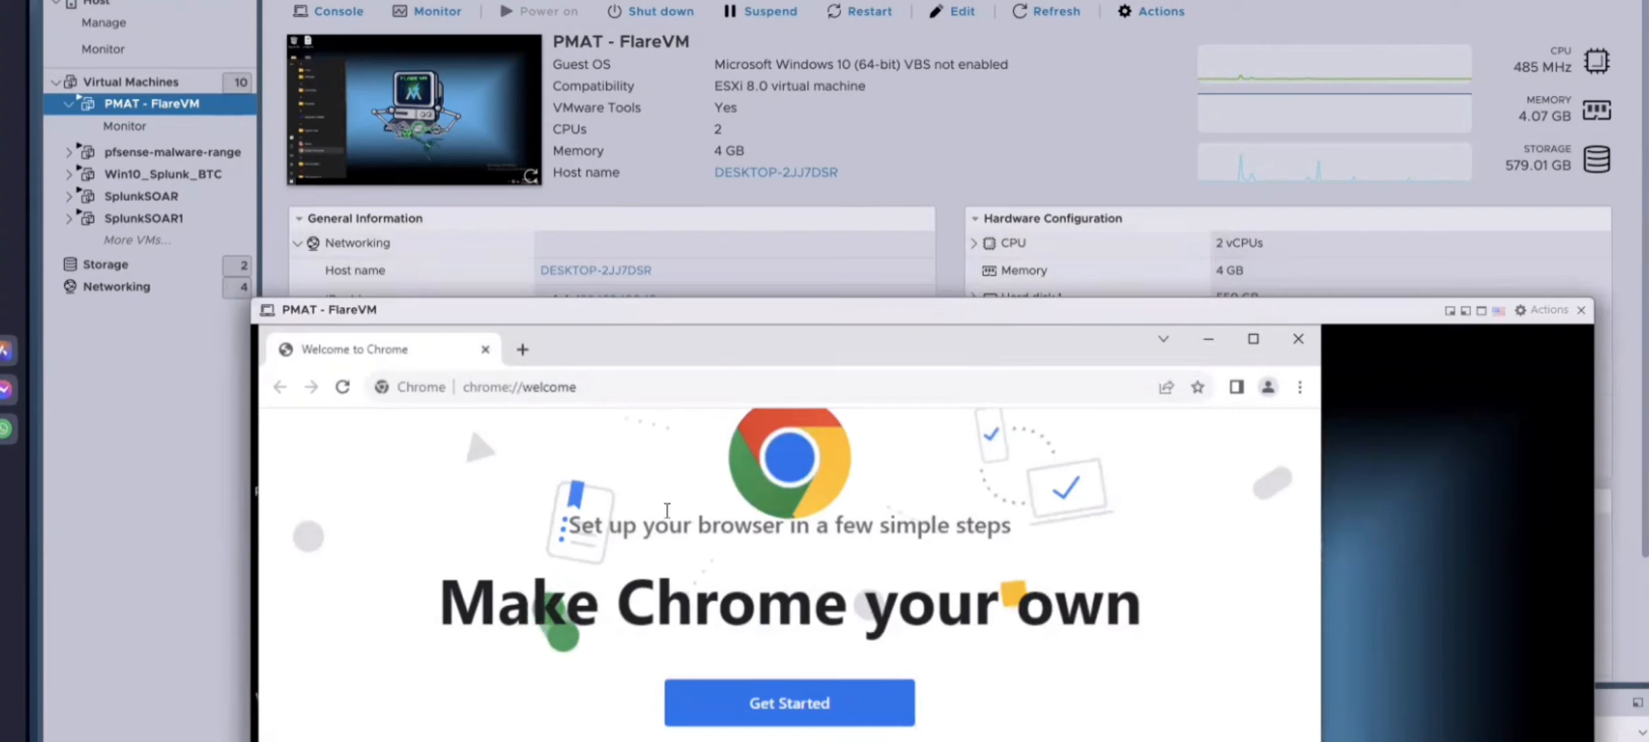
click(639, 387)
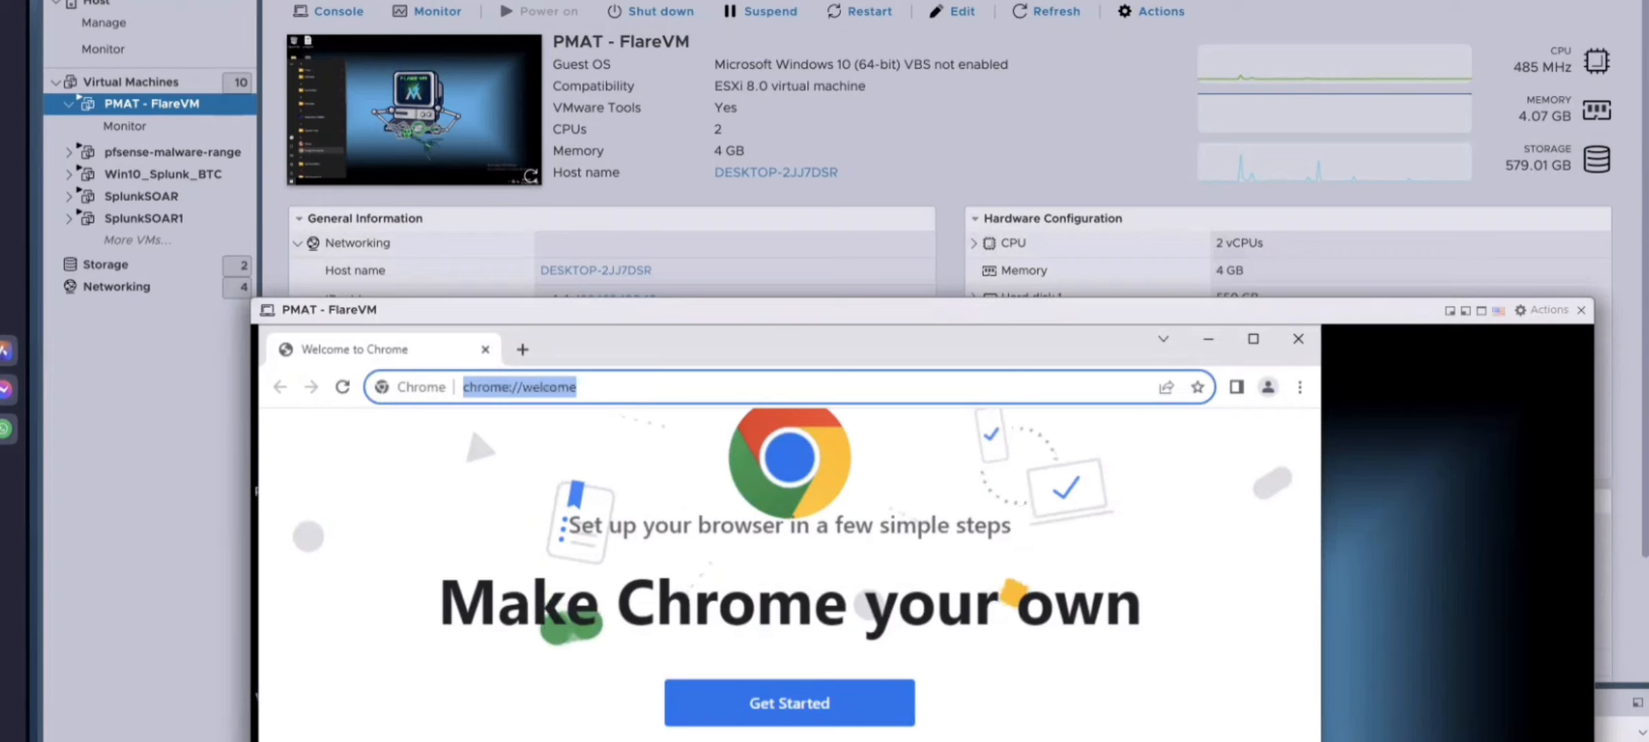
text(100)
key(BackSpace)
text(.0.0.64)
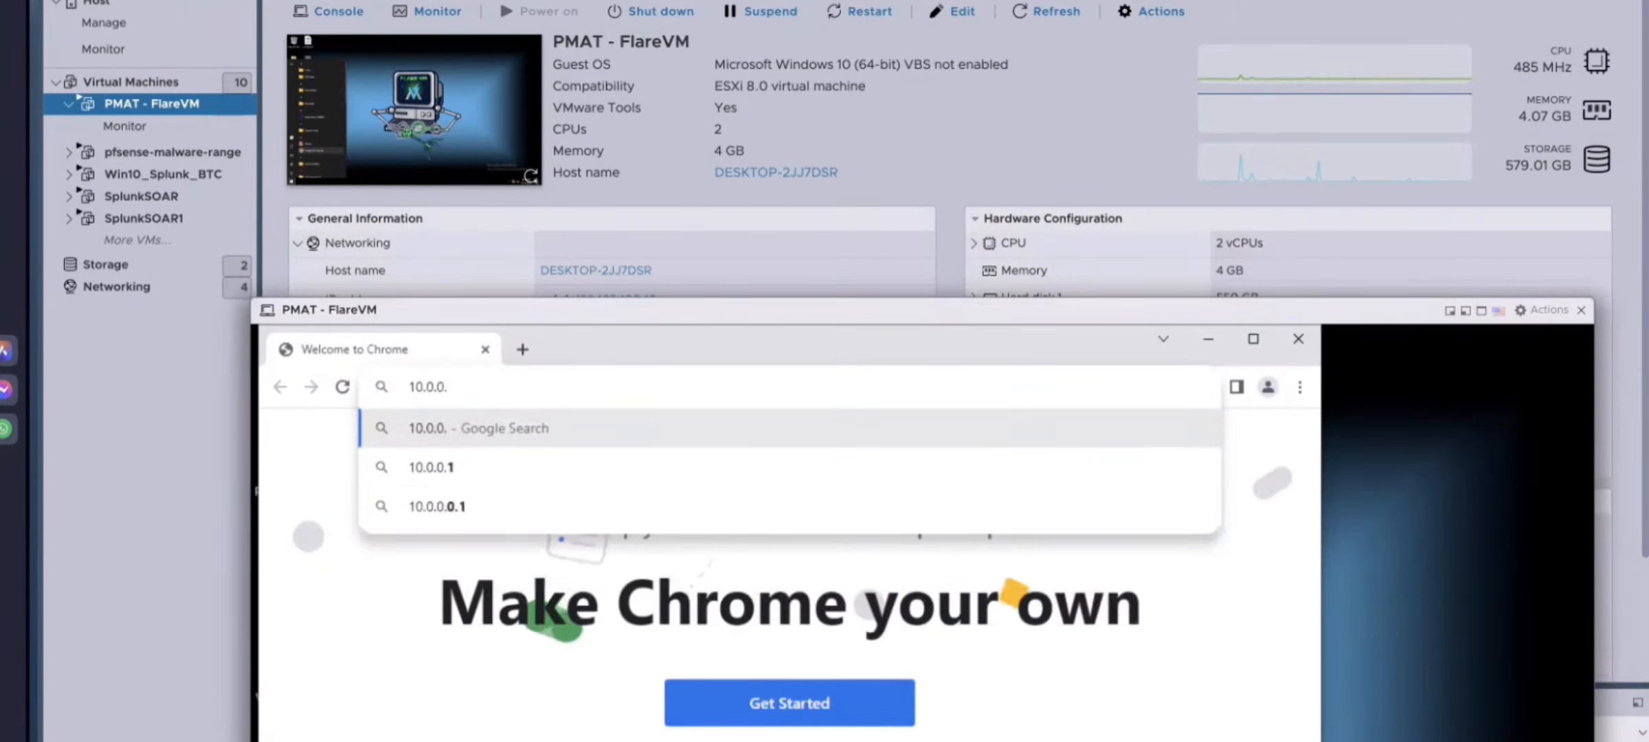
key(Return)
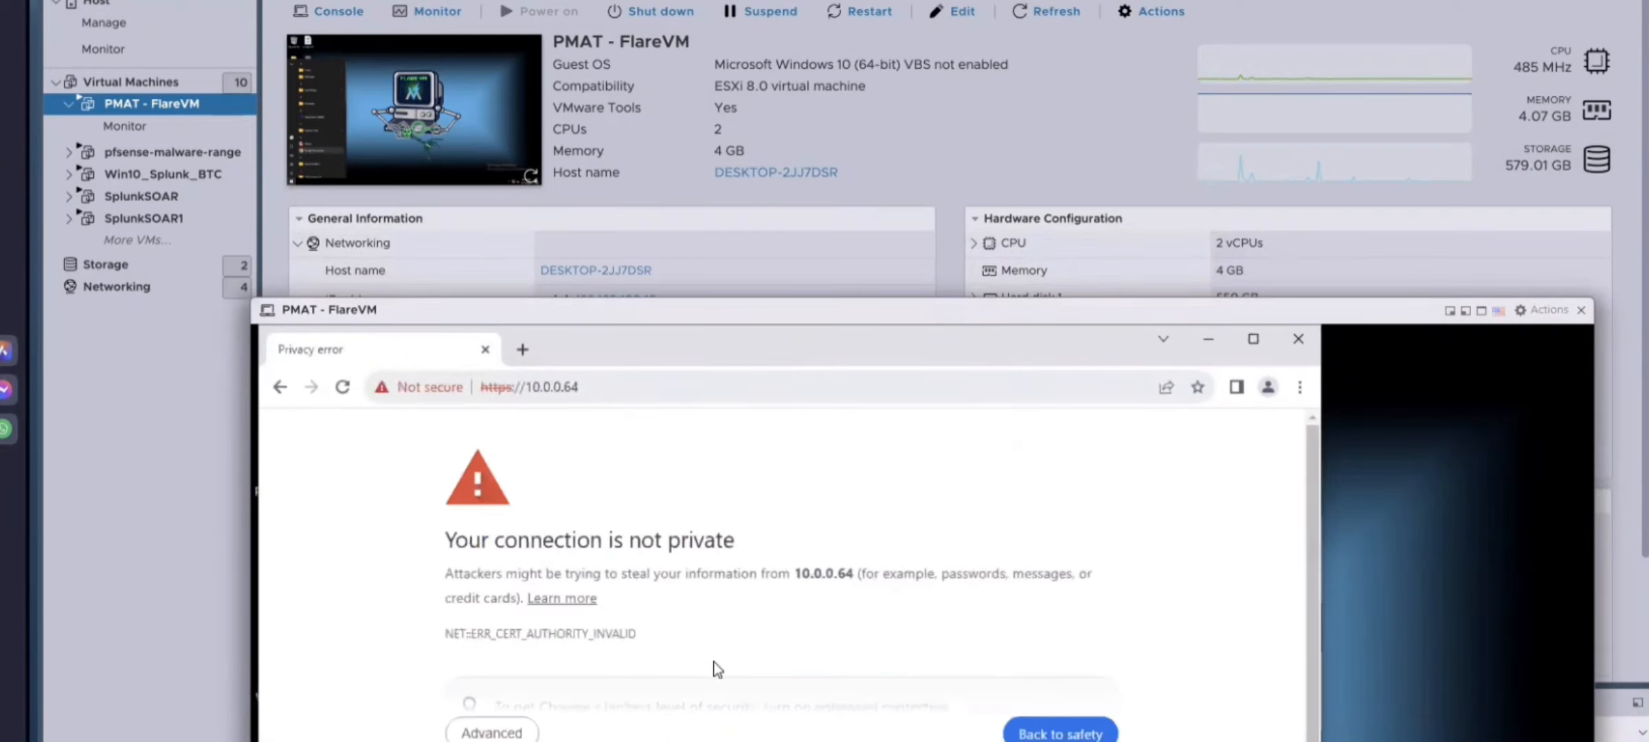
Step: Proceed past the certificate warning to the unsafe 10.0.0.64 site
scroll(729, 603, down, 1)
click(522, 729)
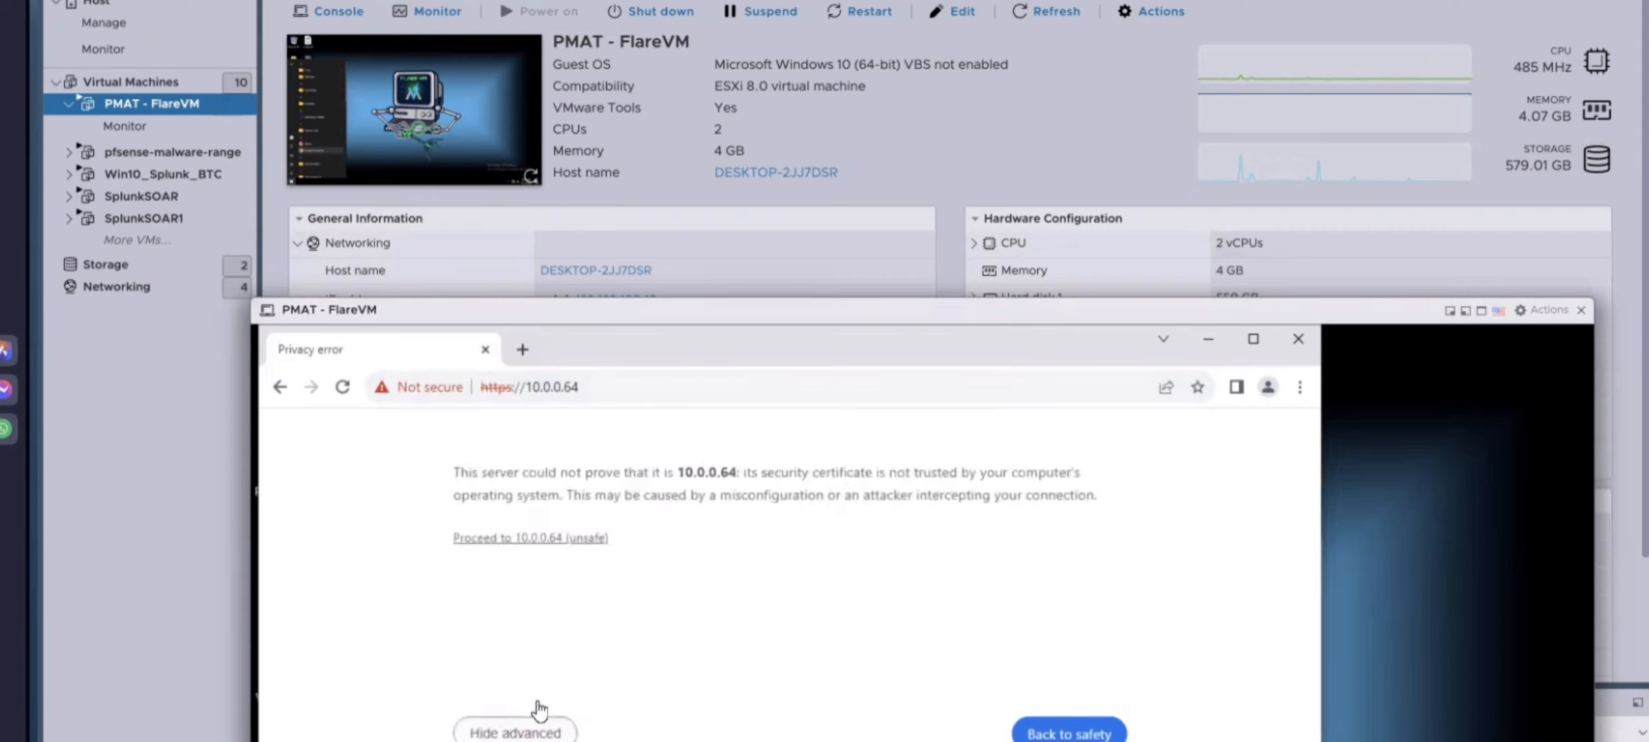
click(571, 539)
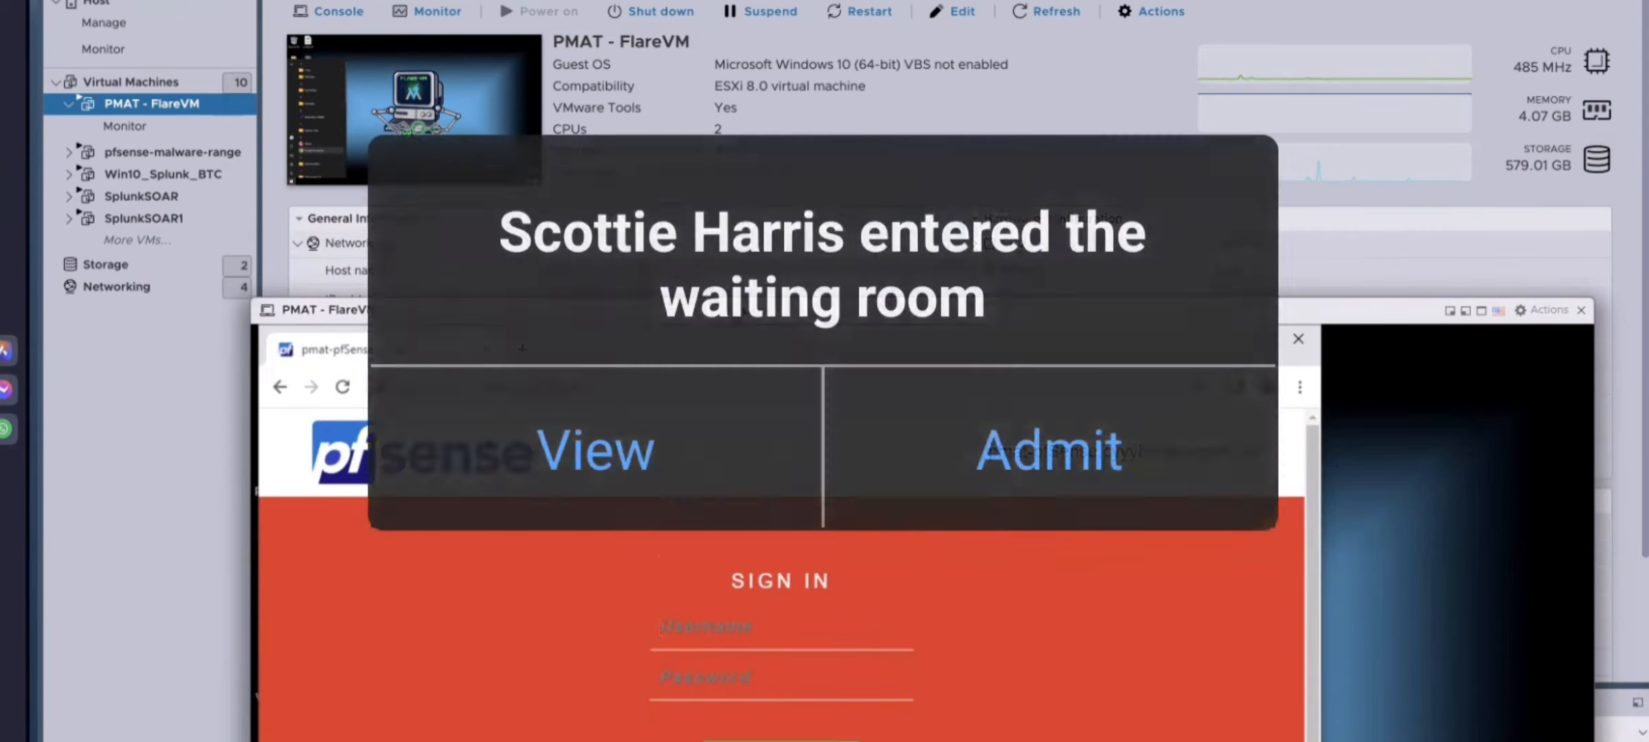
Step: Sign in to the pfSense webConfigurator as admin with the account password
drag(732, 314, 736, 59)
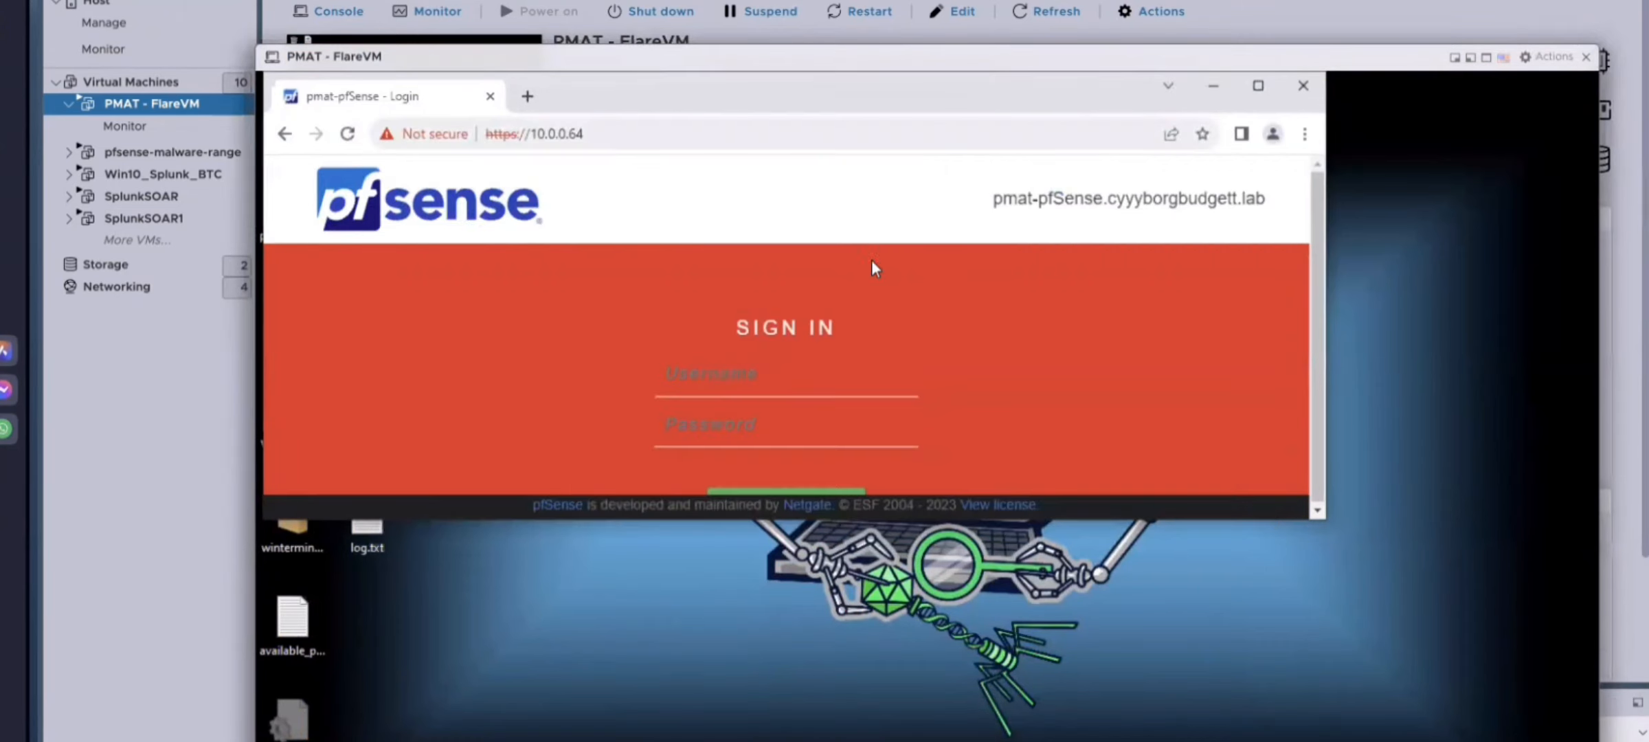
click(759, 388)
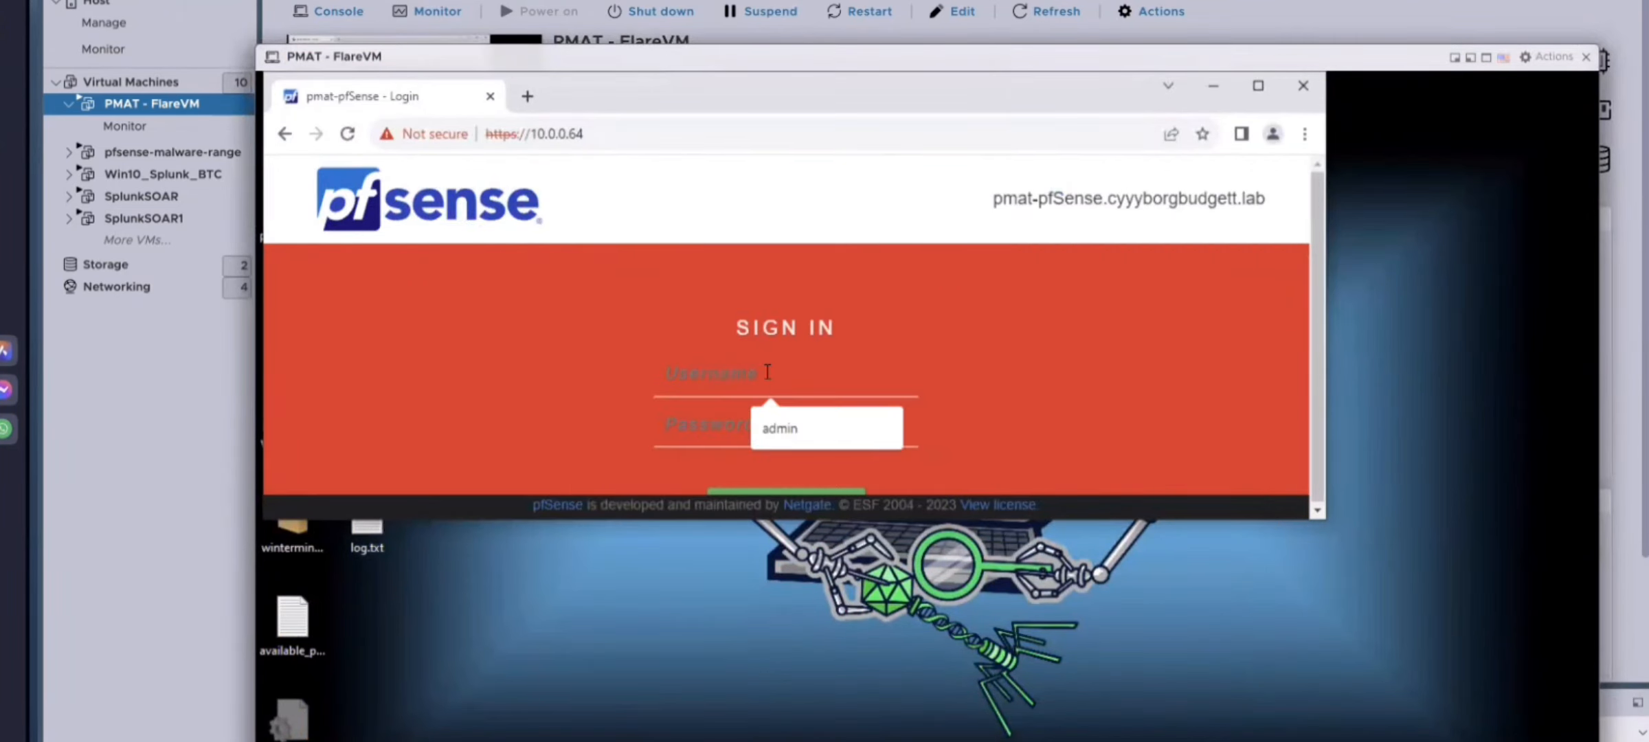
click(785, 437)
click(791, 423)
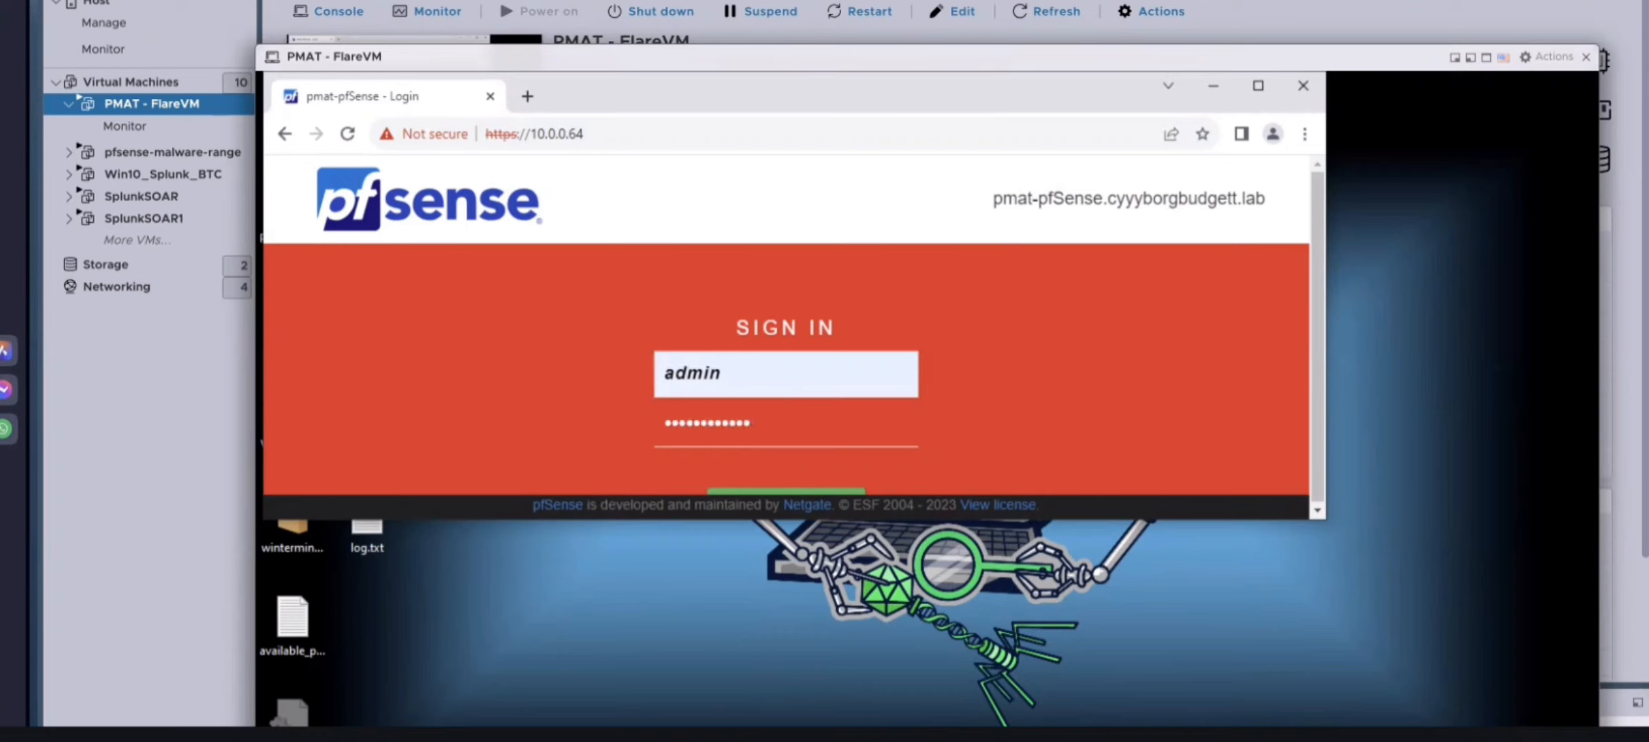
key(BackSpace)
key(BackSpace)
key(BackSpace)
key(BackSpace)
key(BackSpace)
key(BackSpace)
key(BackSpace)
key(BackSpace)
key(BackSpace)
text(*)
key(Return)
drag(1325, 520, 1521, 739)
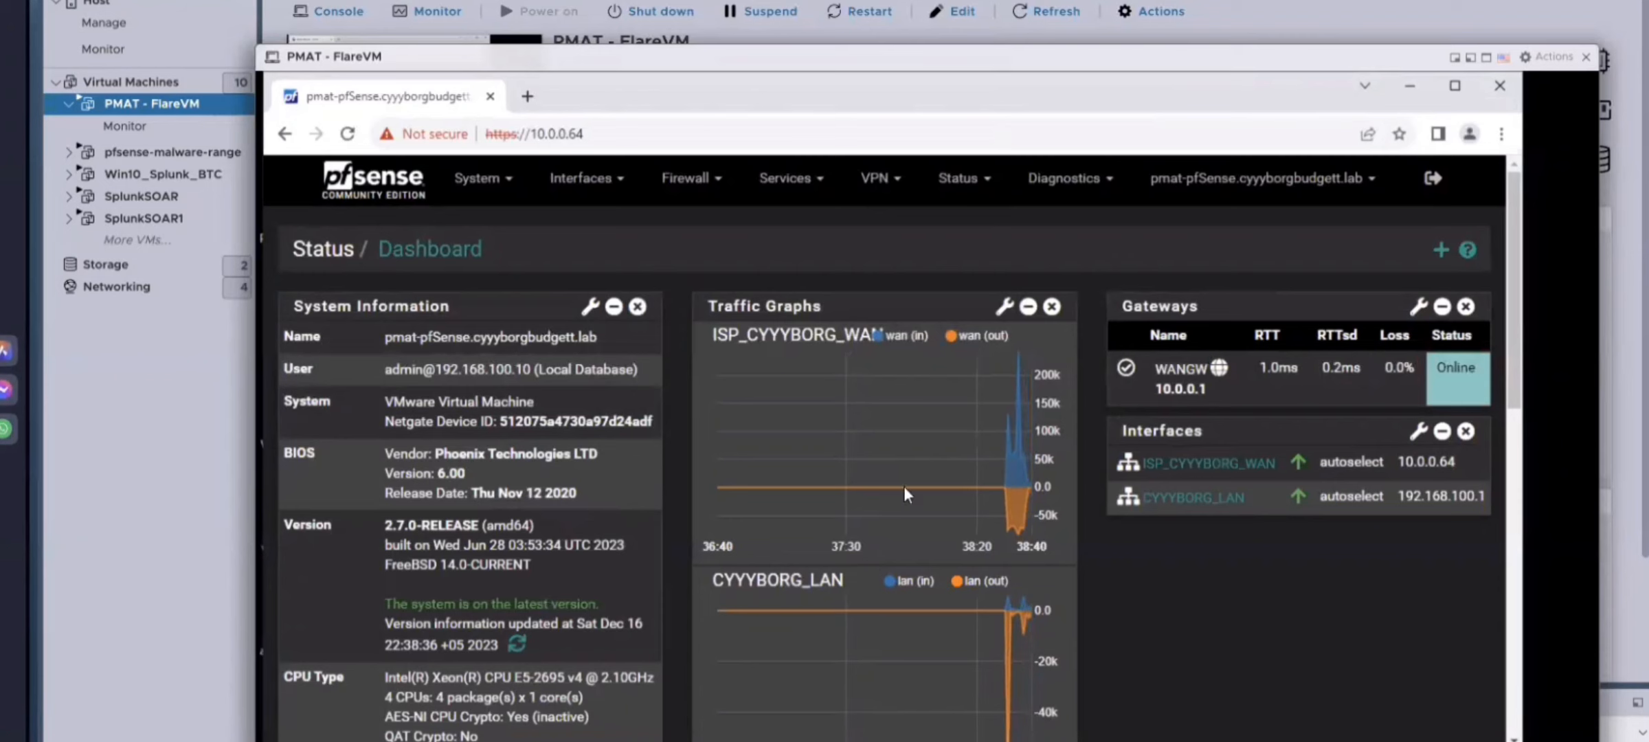
mouse_move(600, 64)
mouse_down()
mouse_move(618, 77)
mouse_move(607, 61)
mouse_up()
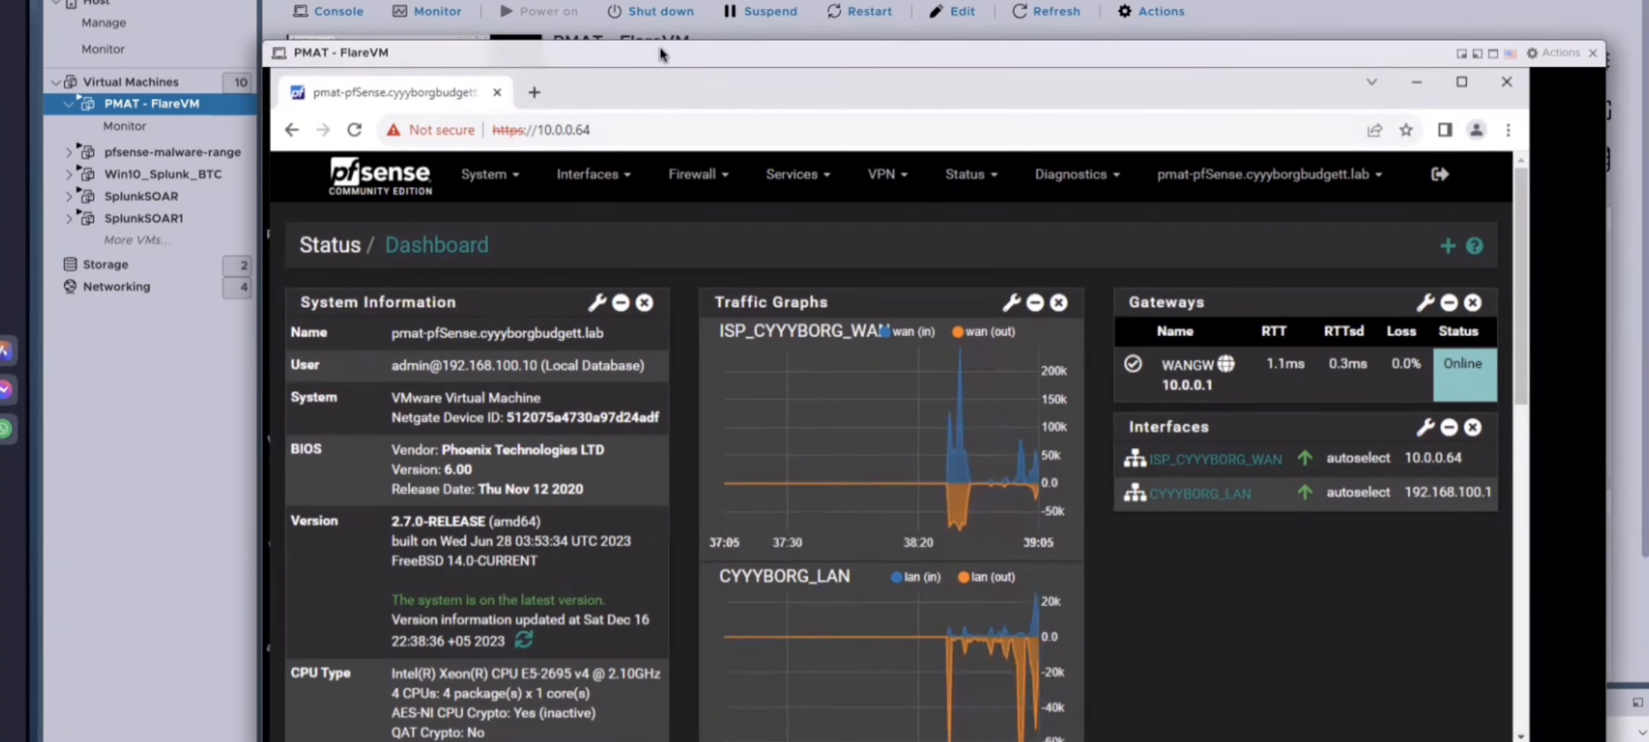
drag(661, 53, 678, 408)
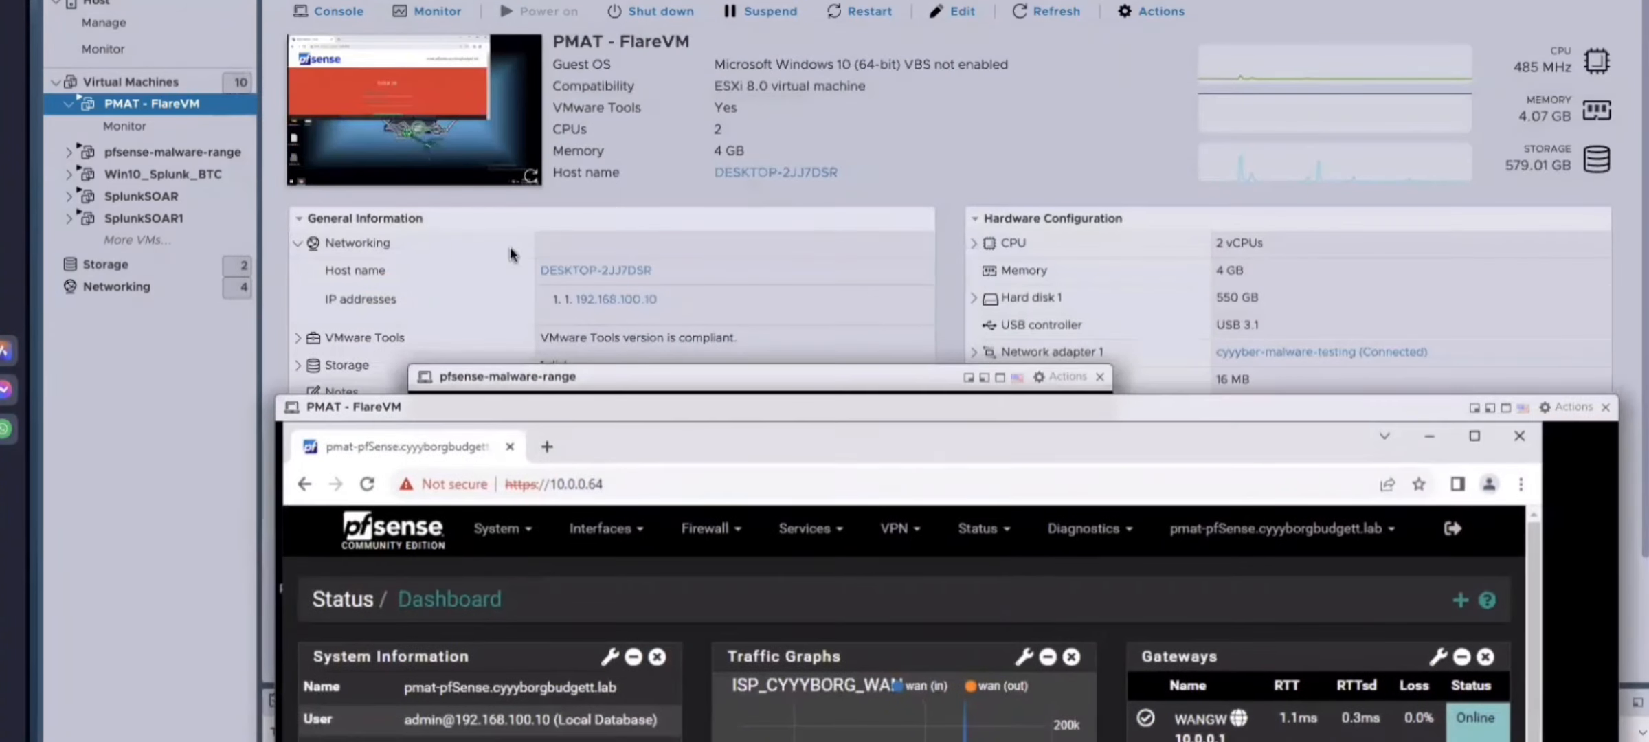
drag(530, 407, 501, 500)
drag(516, 374, 1053, 0)
drag(644, 505, 653, 31)
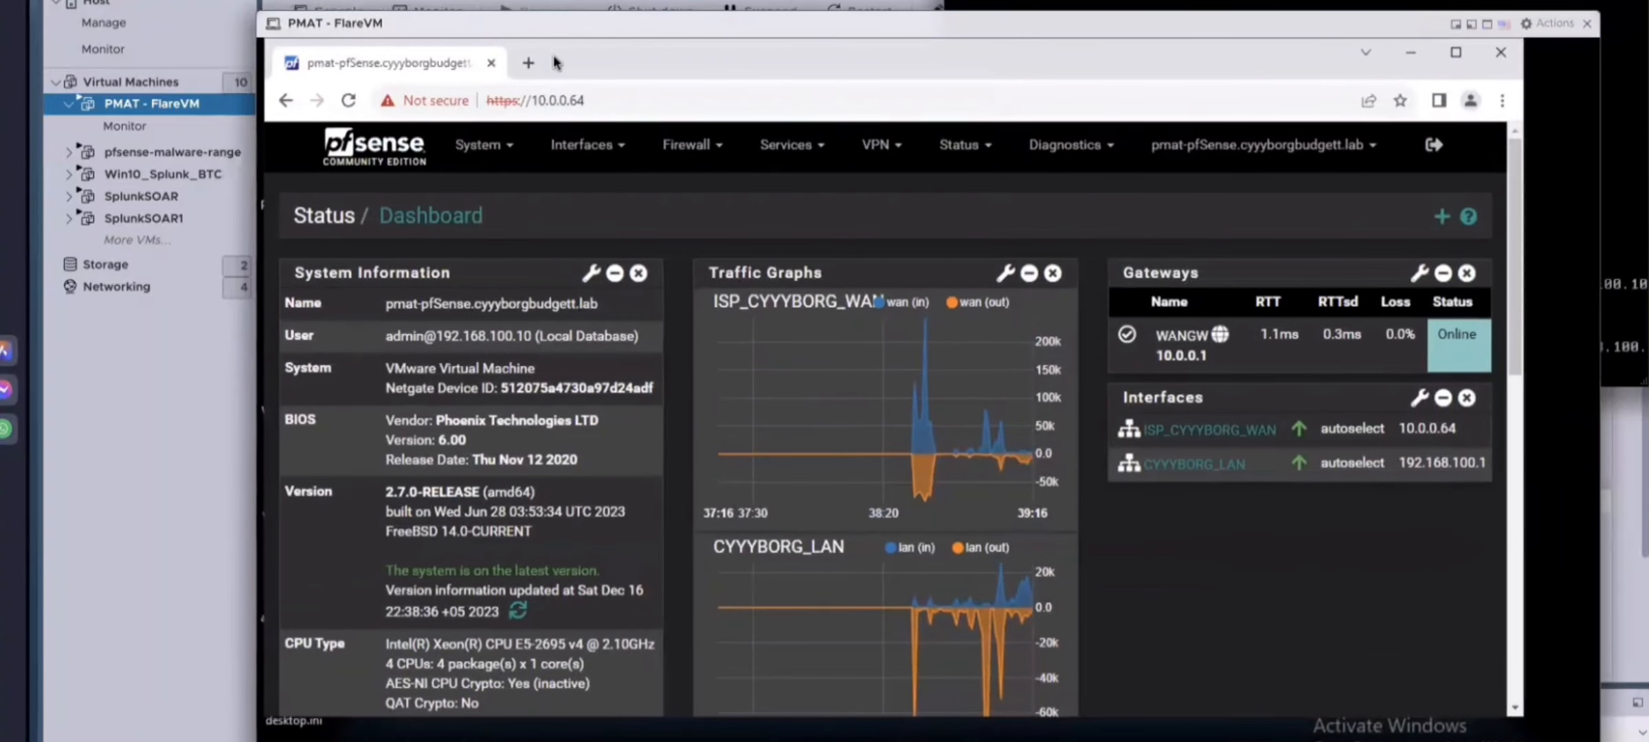
Step: Close the Chrome window showing the pfSense dashboard
click(1485, 54)
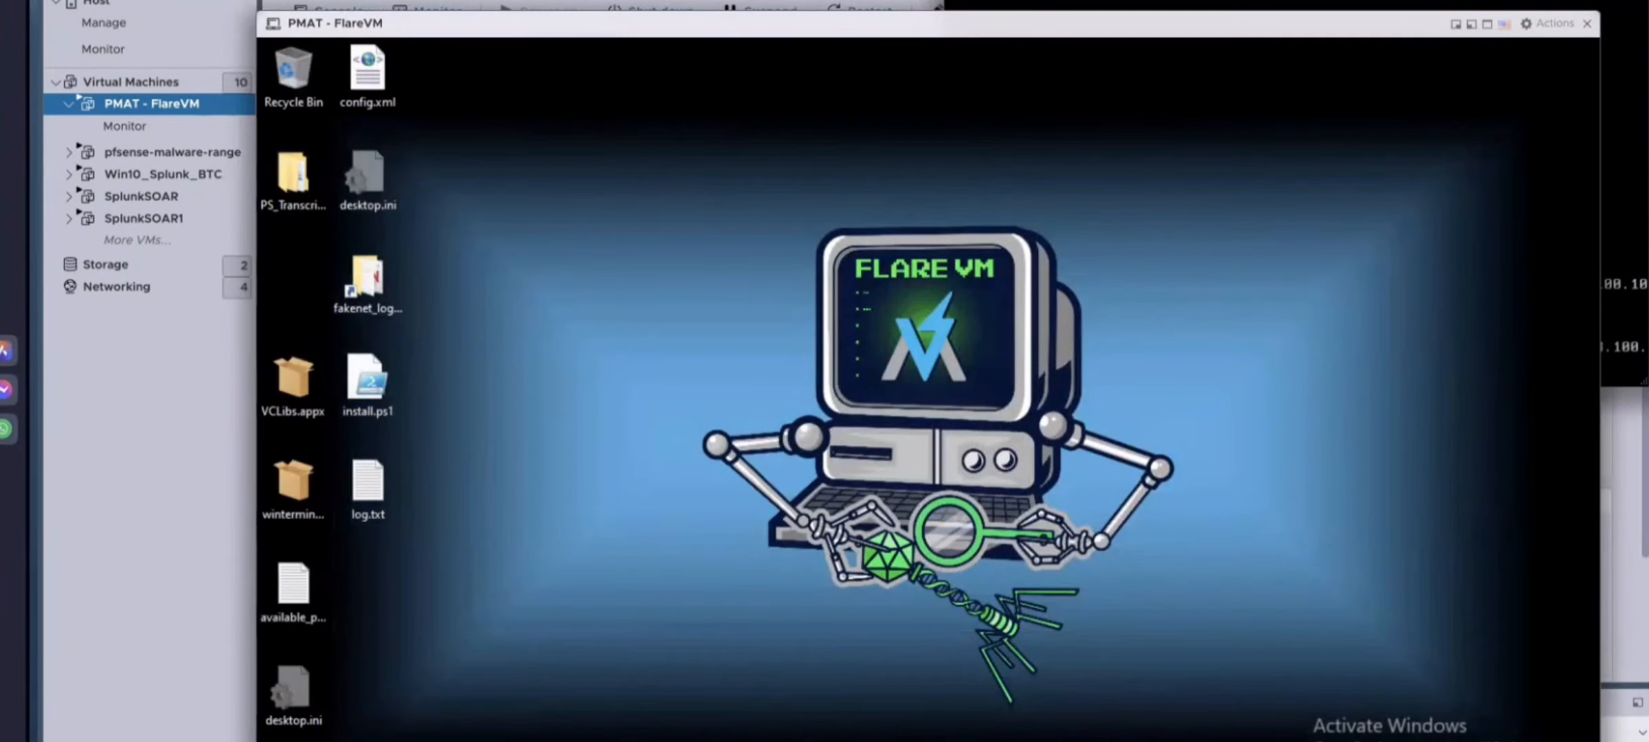
key(super)
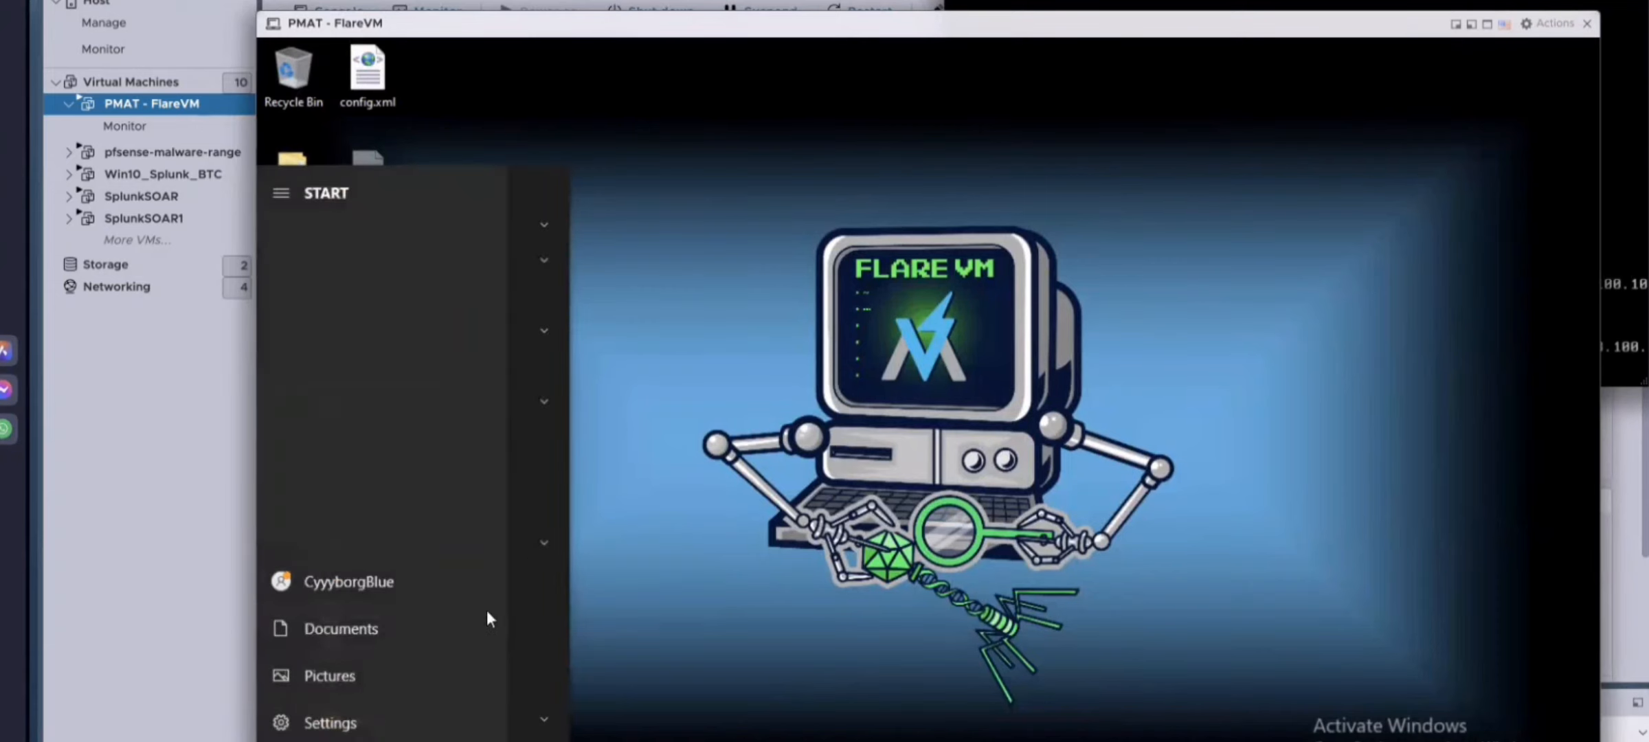
click(680, 396)
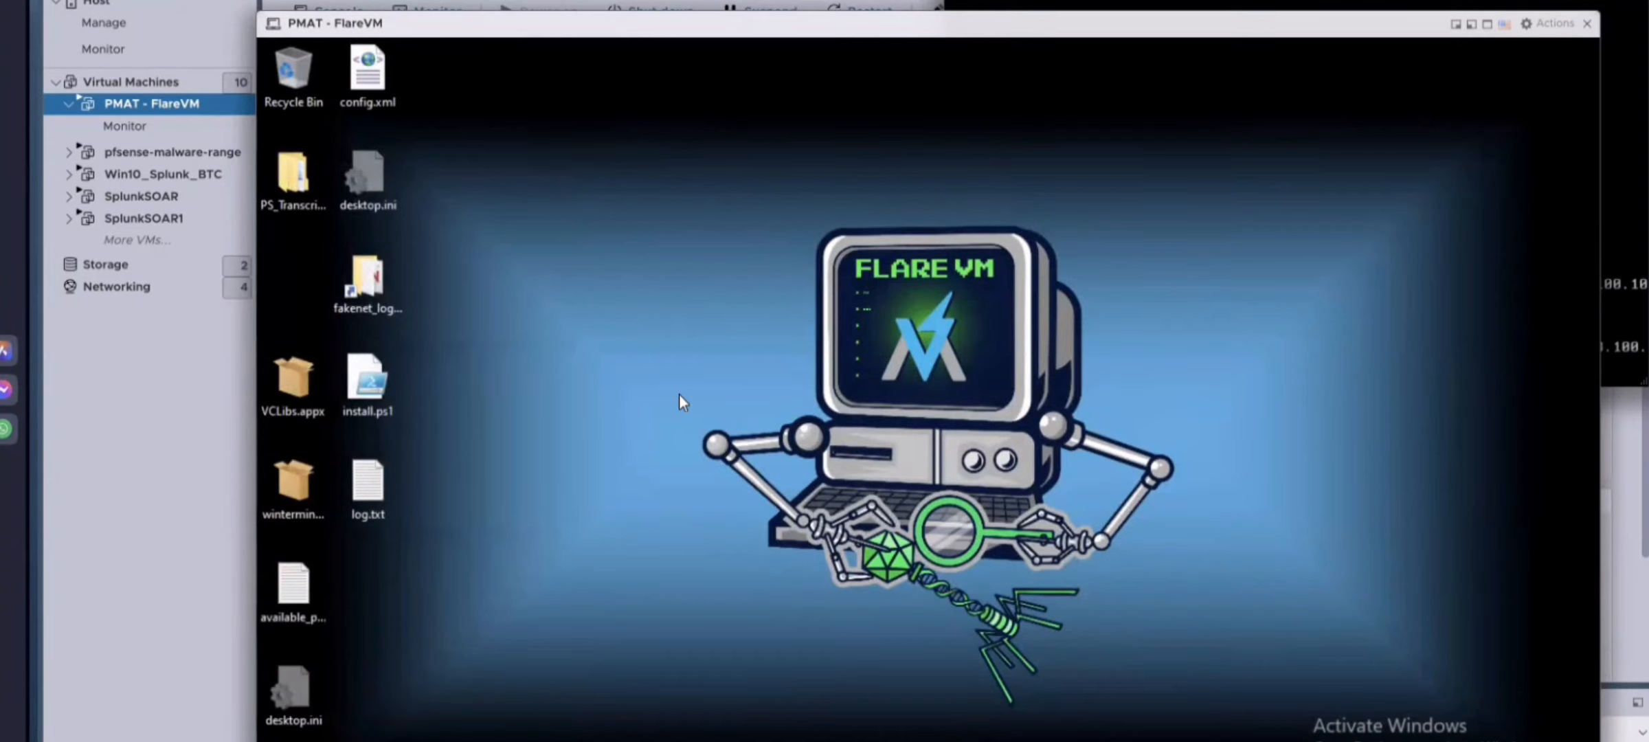
drag(1090, 36, 1073, 316)
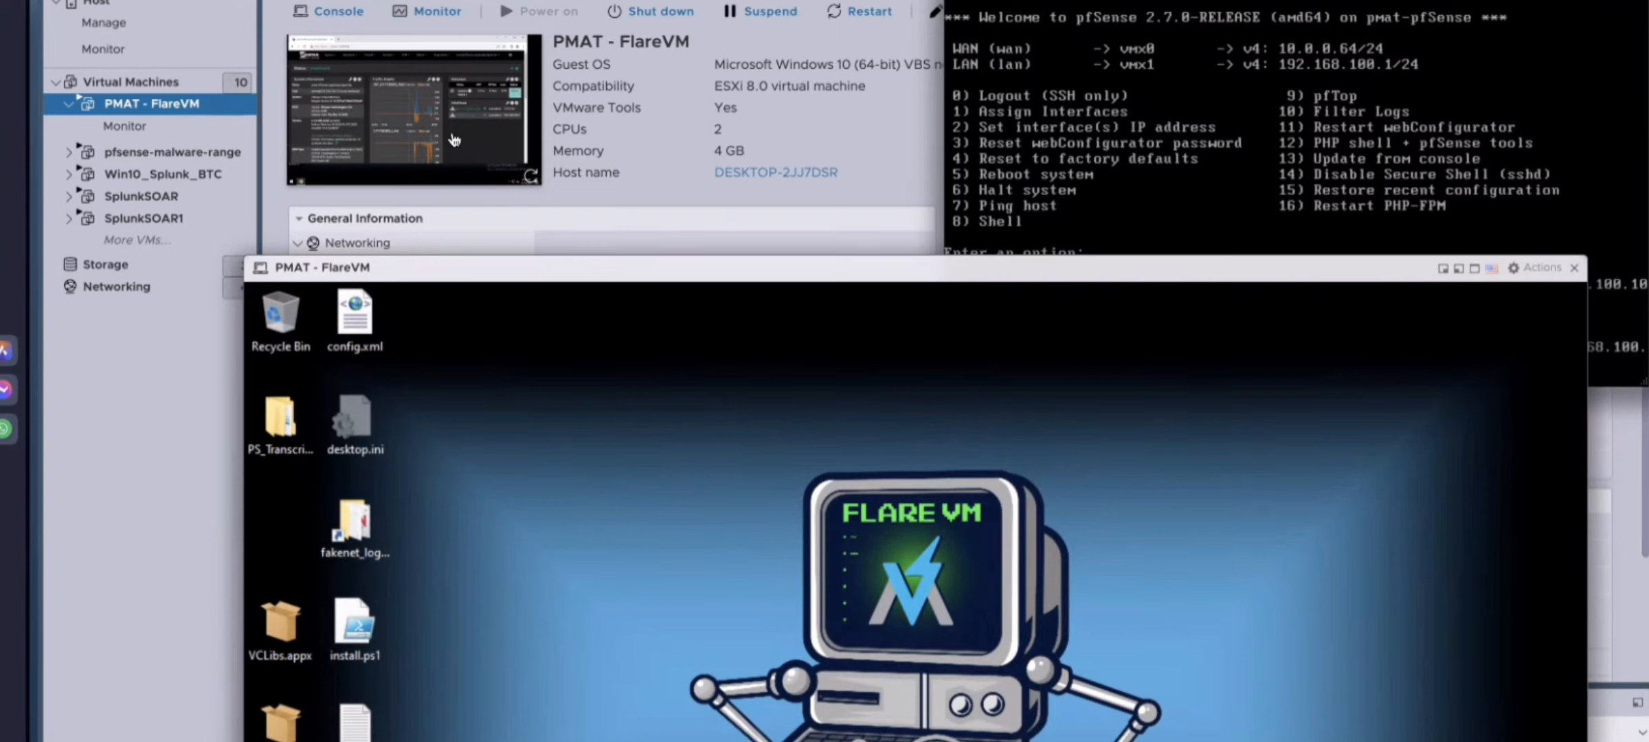
drag(1210, 1, 996, 0)
drag(534, 268, 475, 2)
click(908, 741)
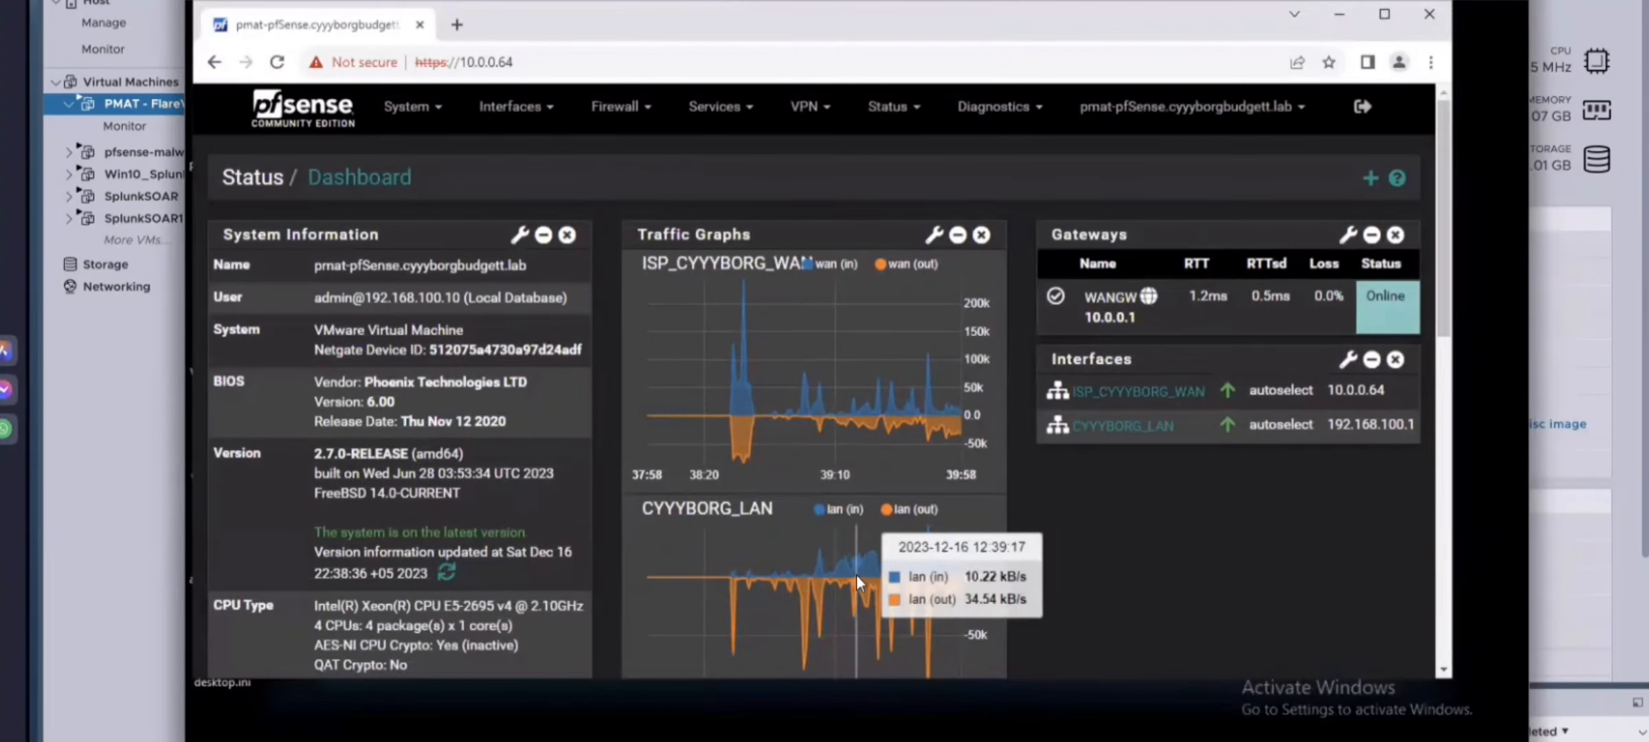
click(1425, 16)
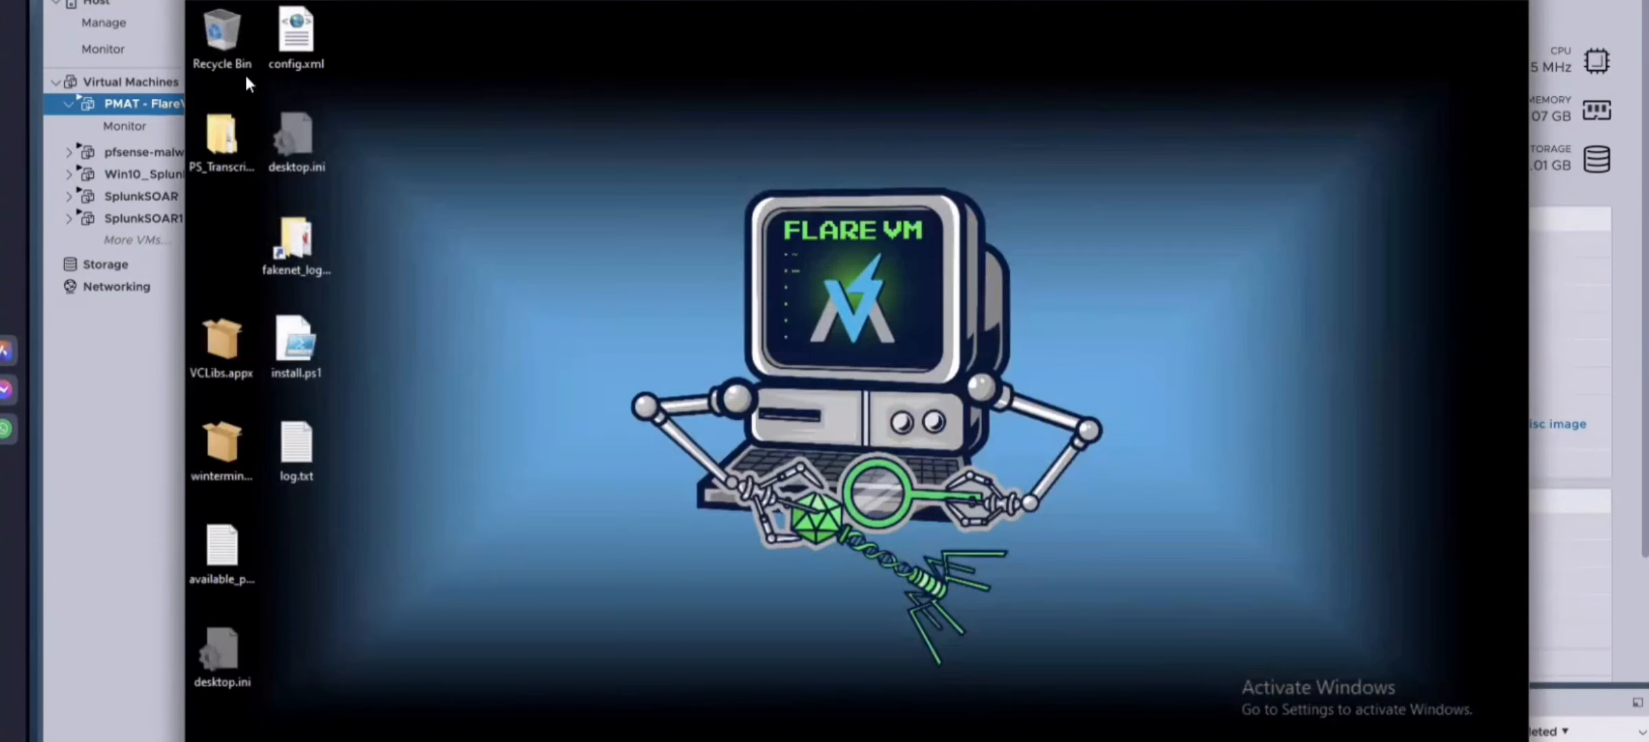
Step: Arrange the FlareVM and pfSense console windows to compare them, then close the FlareVM console window
drag(303, 0, 509, 226)
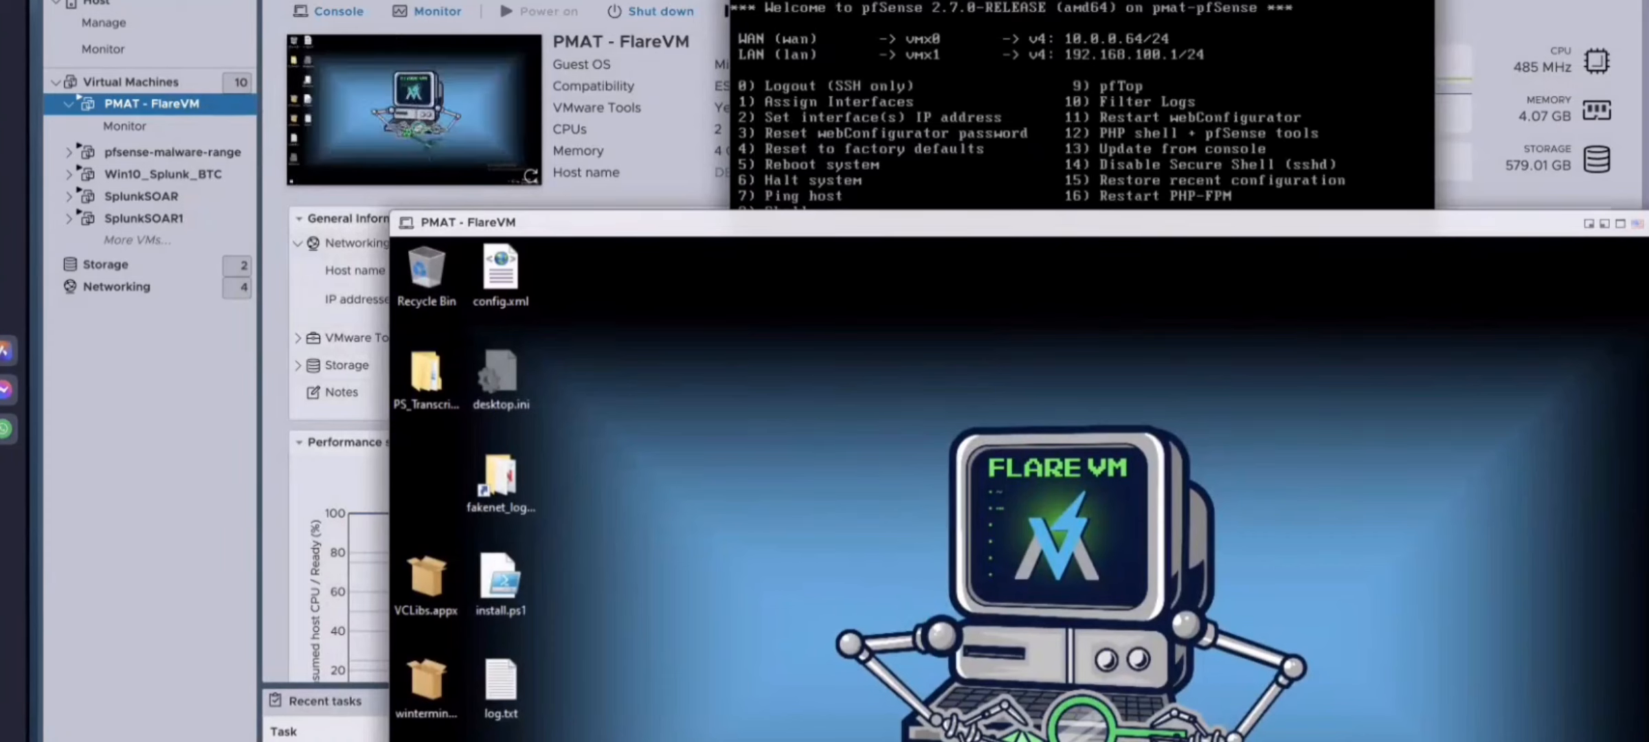
click(845, 82)
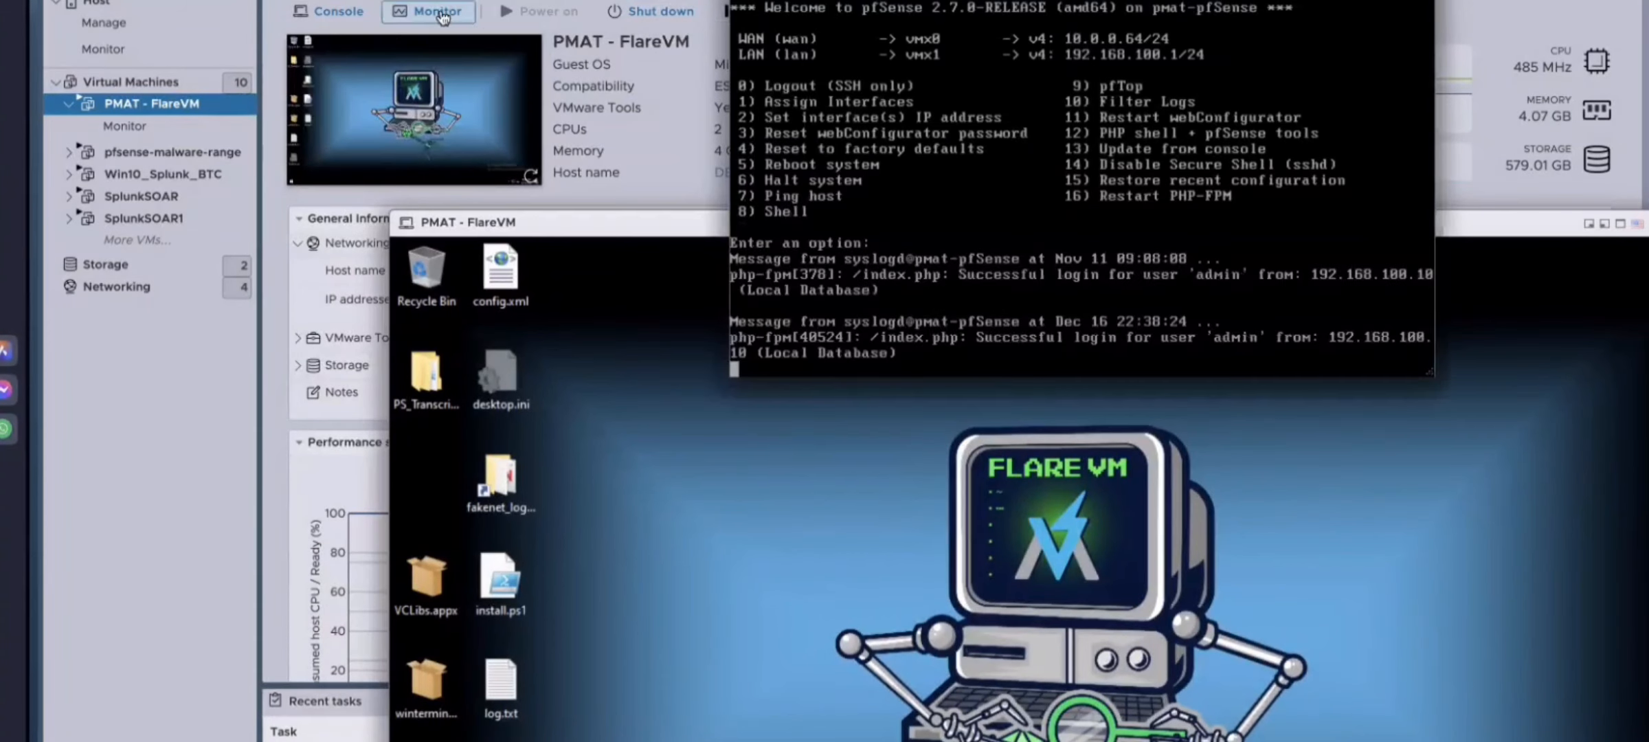
drag(867, 0, 815, 196)
click(768, 12)
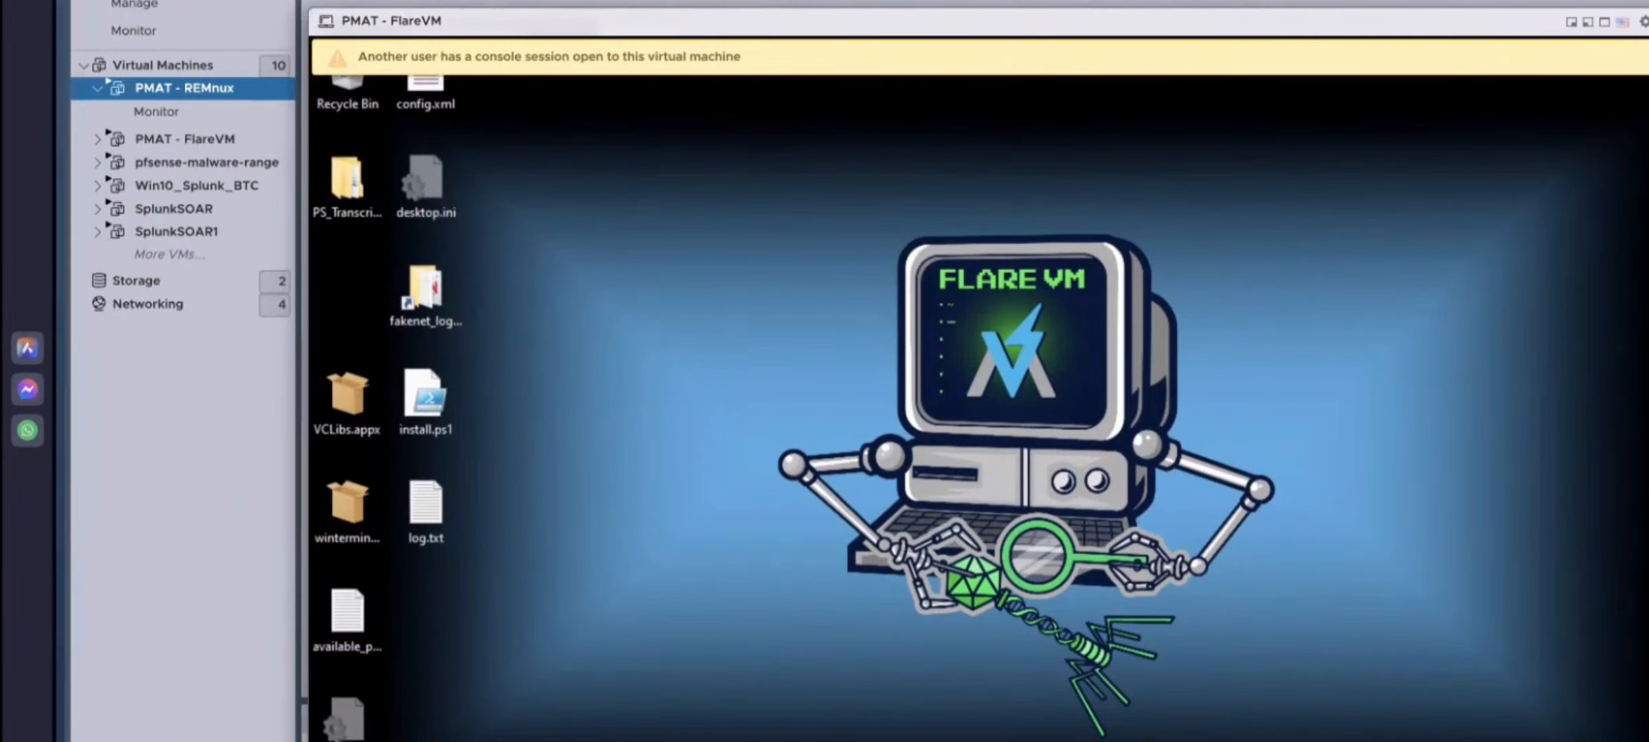
click(1648, 22)
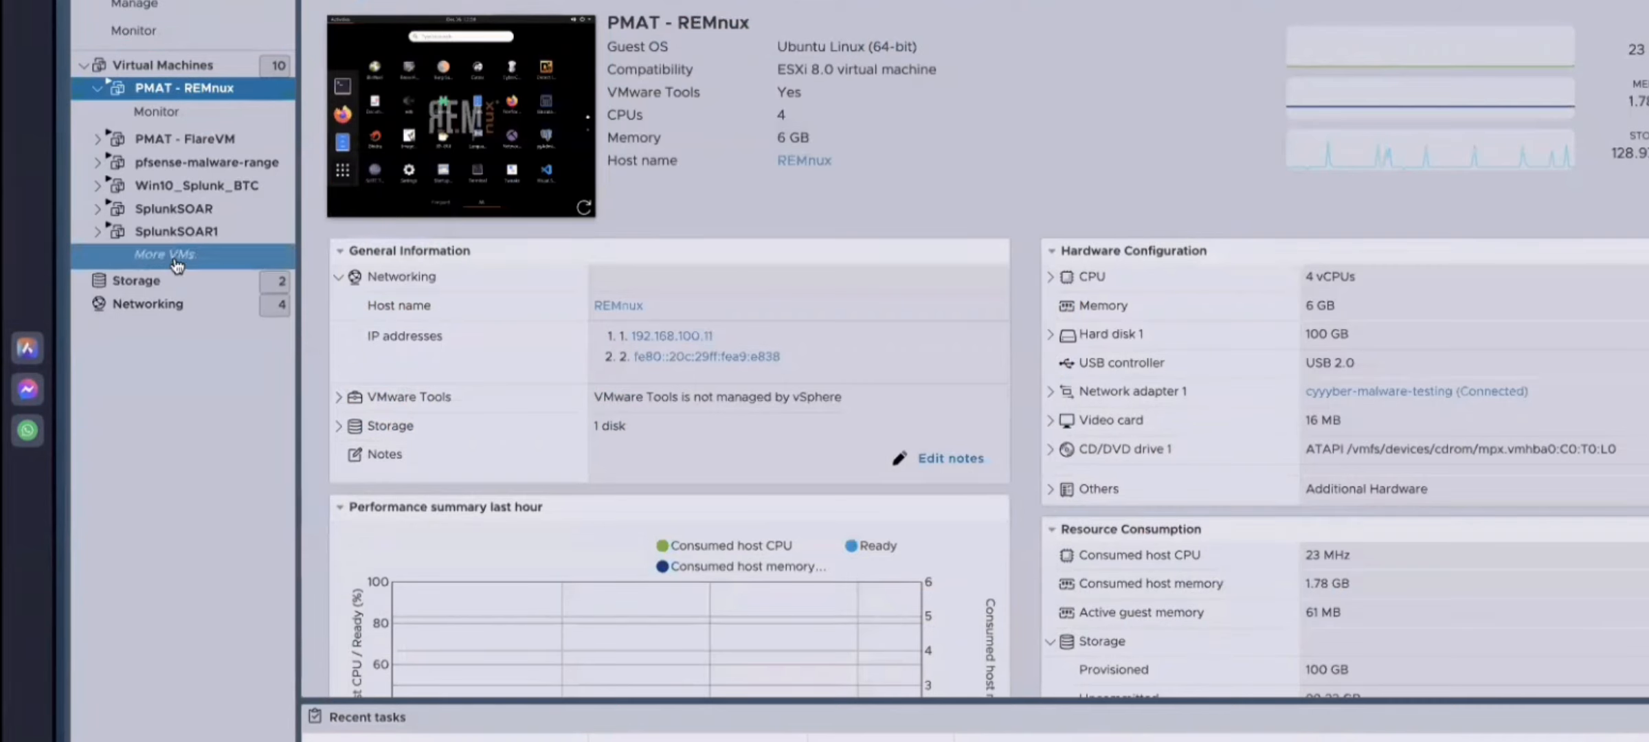
Step: Open the host's Networking section and review its port groups, virtual switches and physical NICs
click(165, 306)
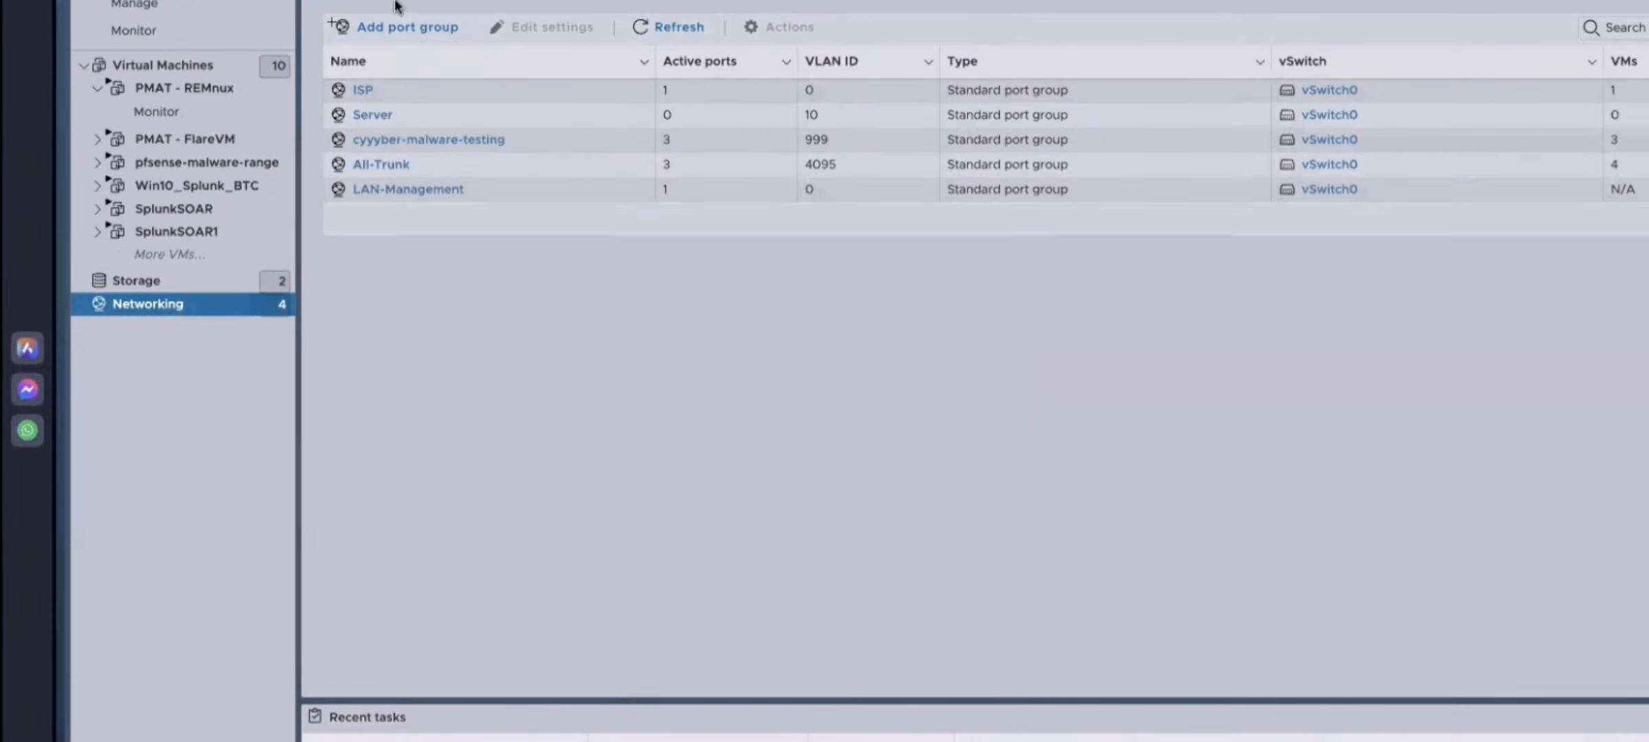
click(436, 1)
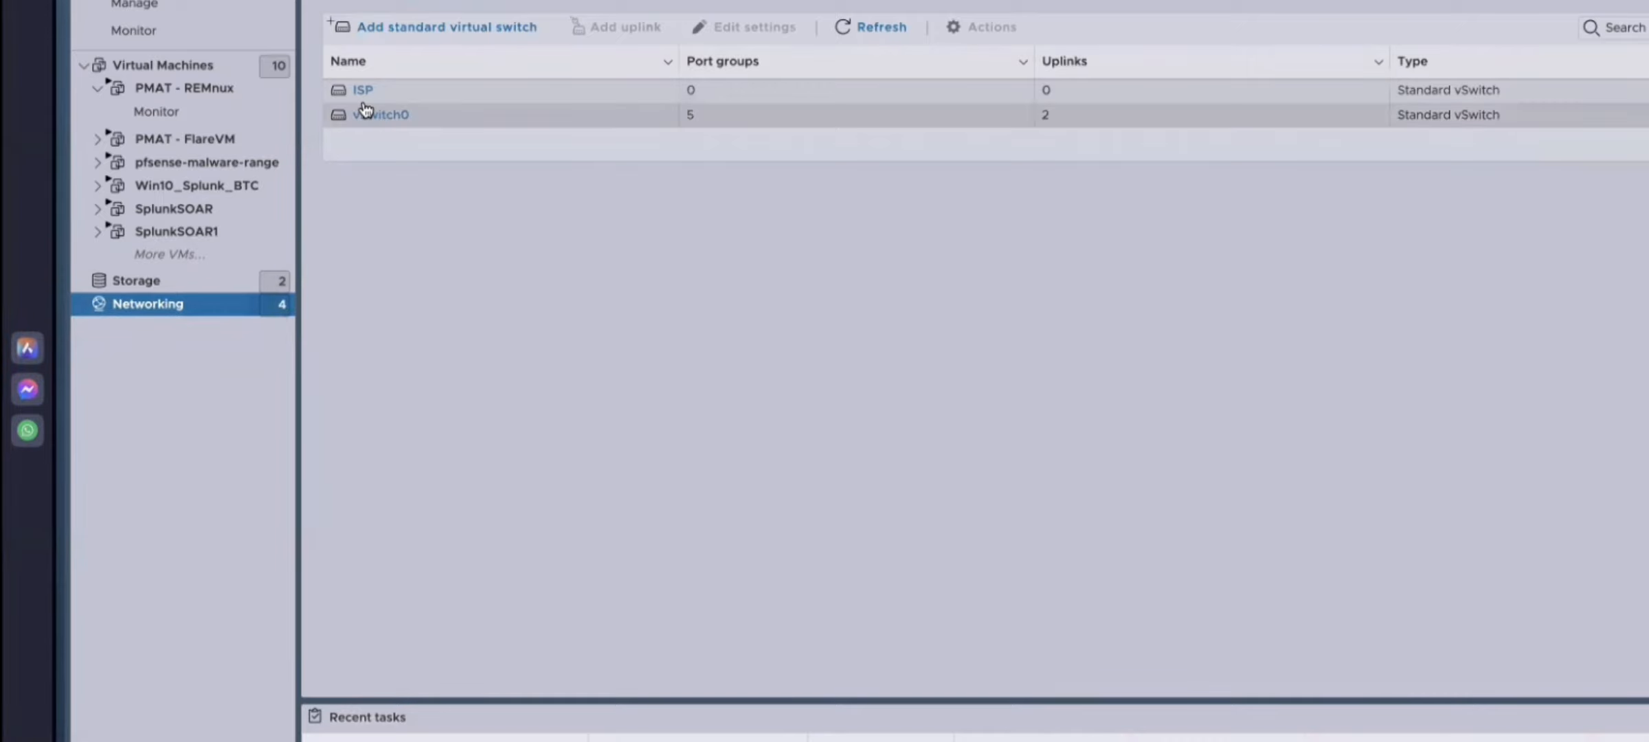
click(550, 0)
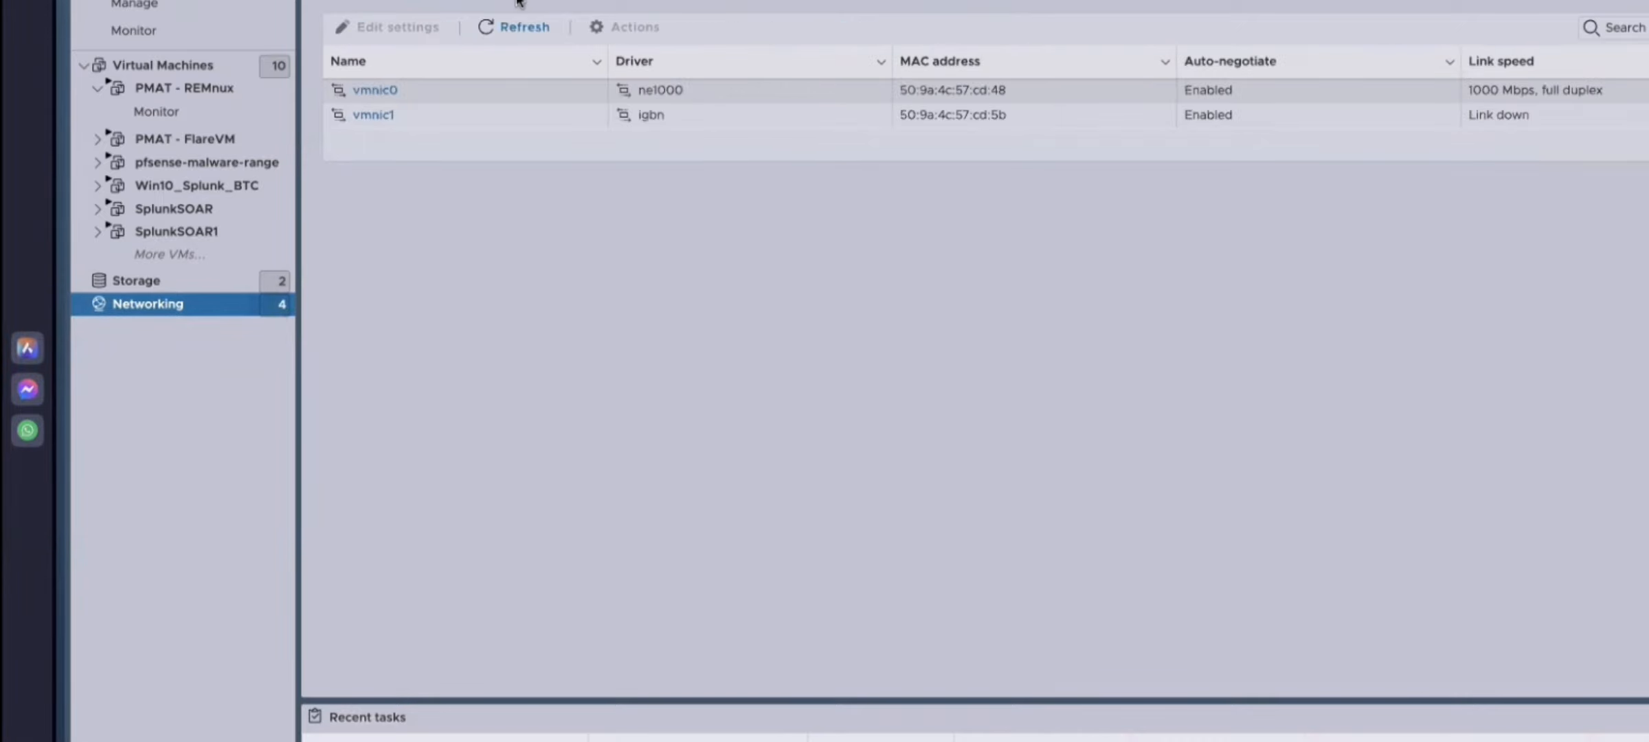
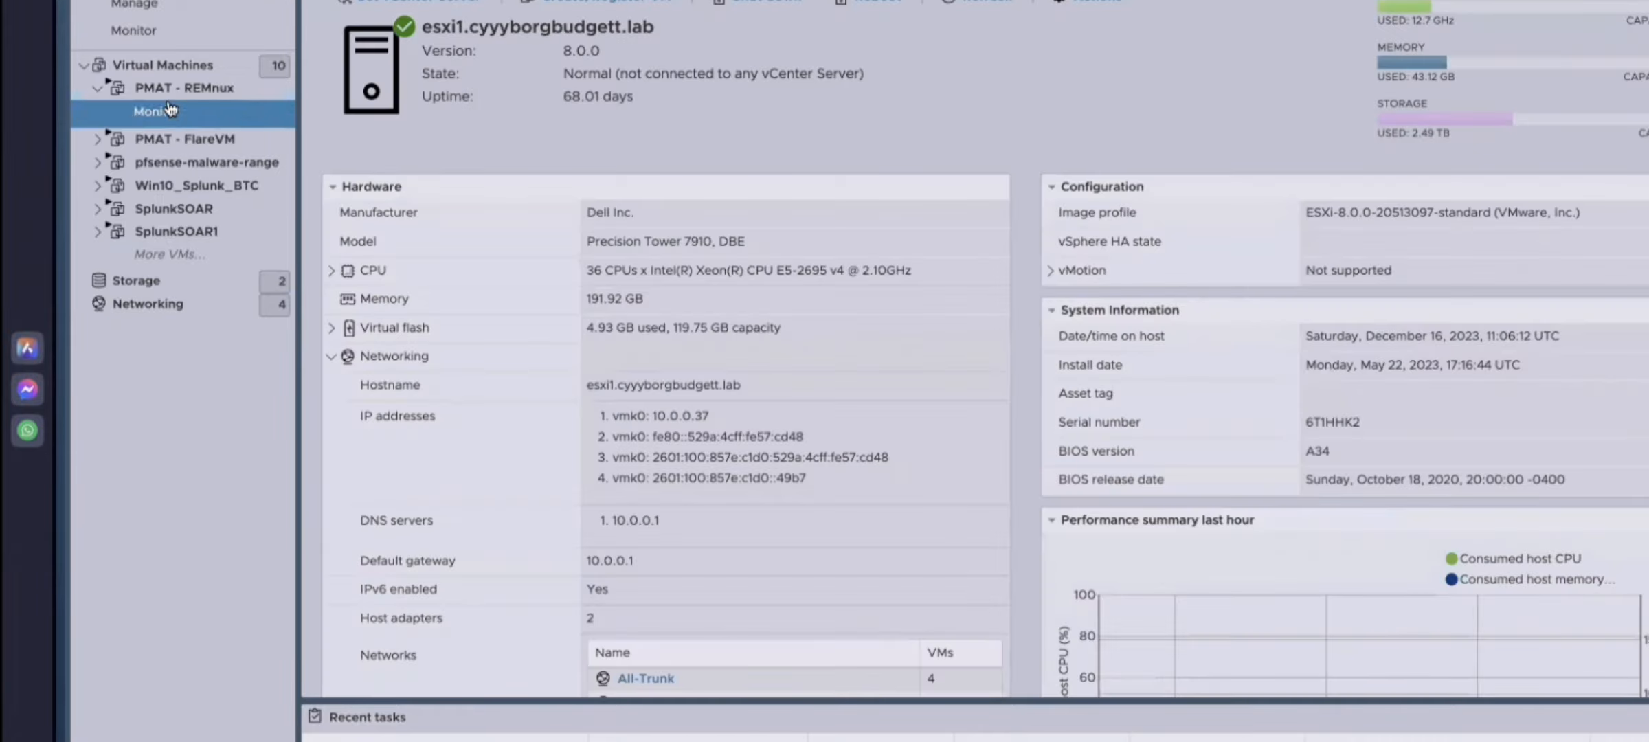
Step: Open vSwitch0 from the virtual switches list and examine its topology of port groups, VLANs and attached VMs
click(171, 307)
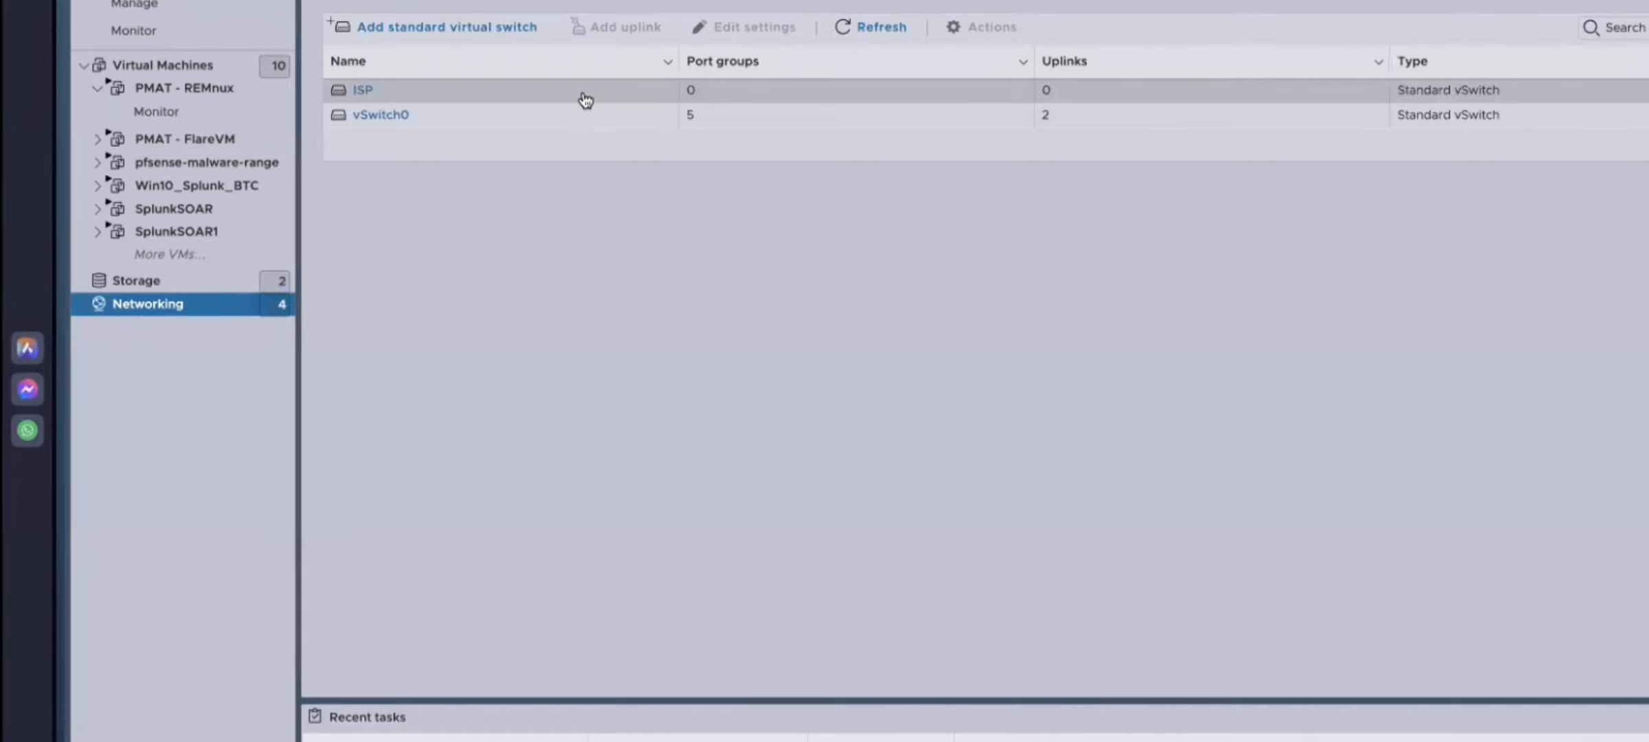
click(381, 114)
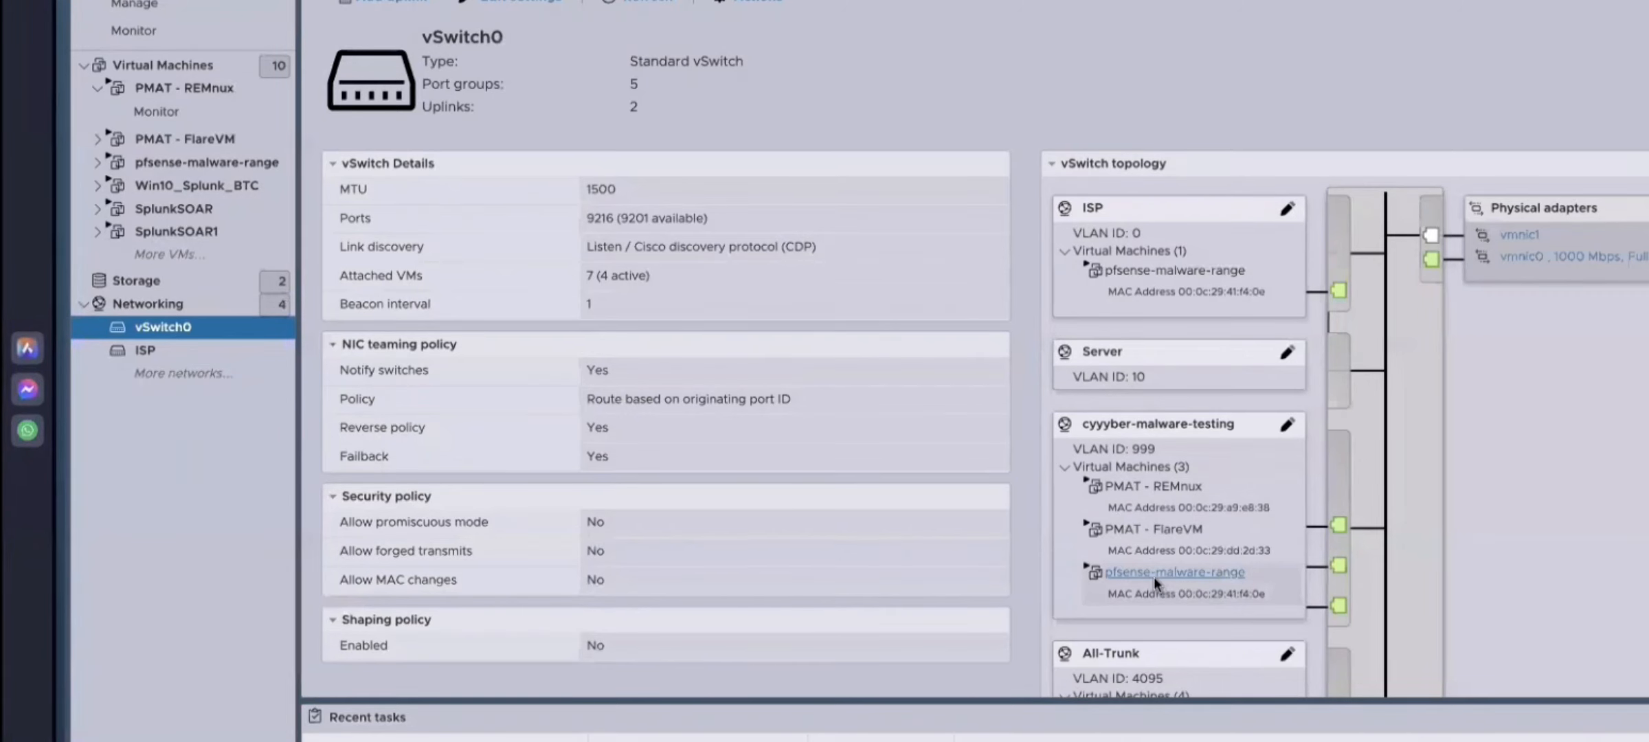
scroll(1174, 561, down, 3)
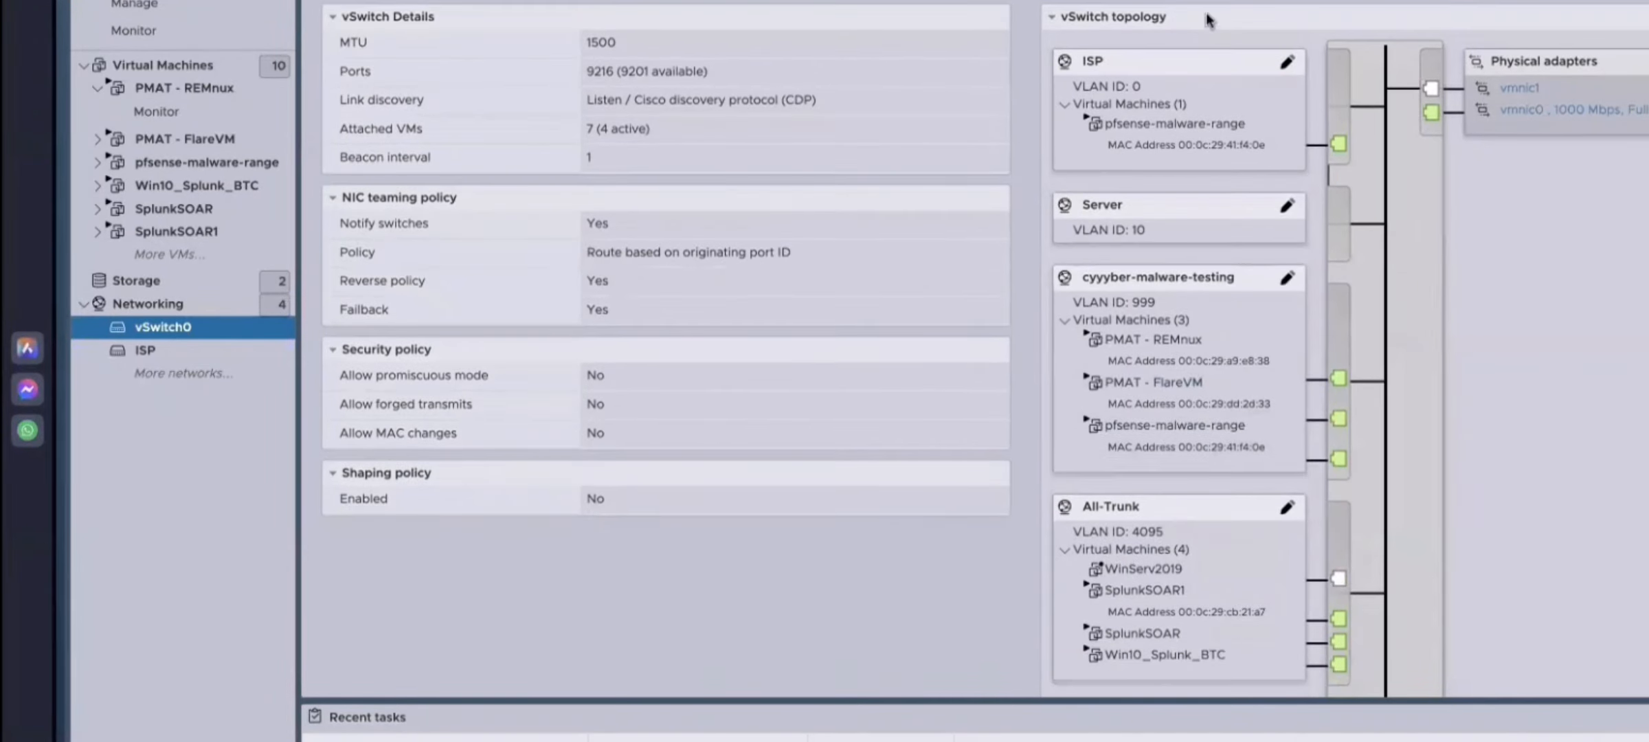
scroll(1211, 370, down, 3)
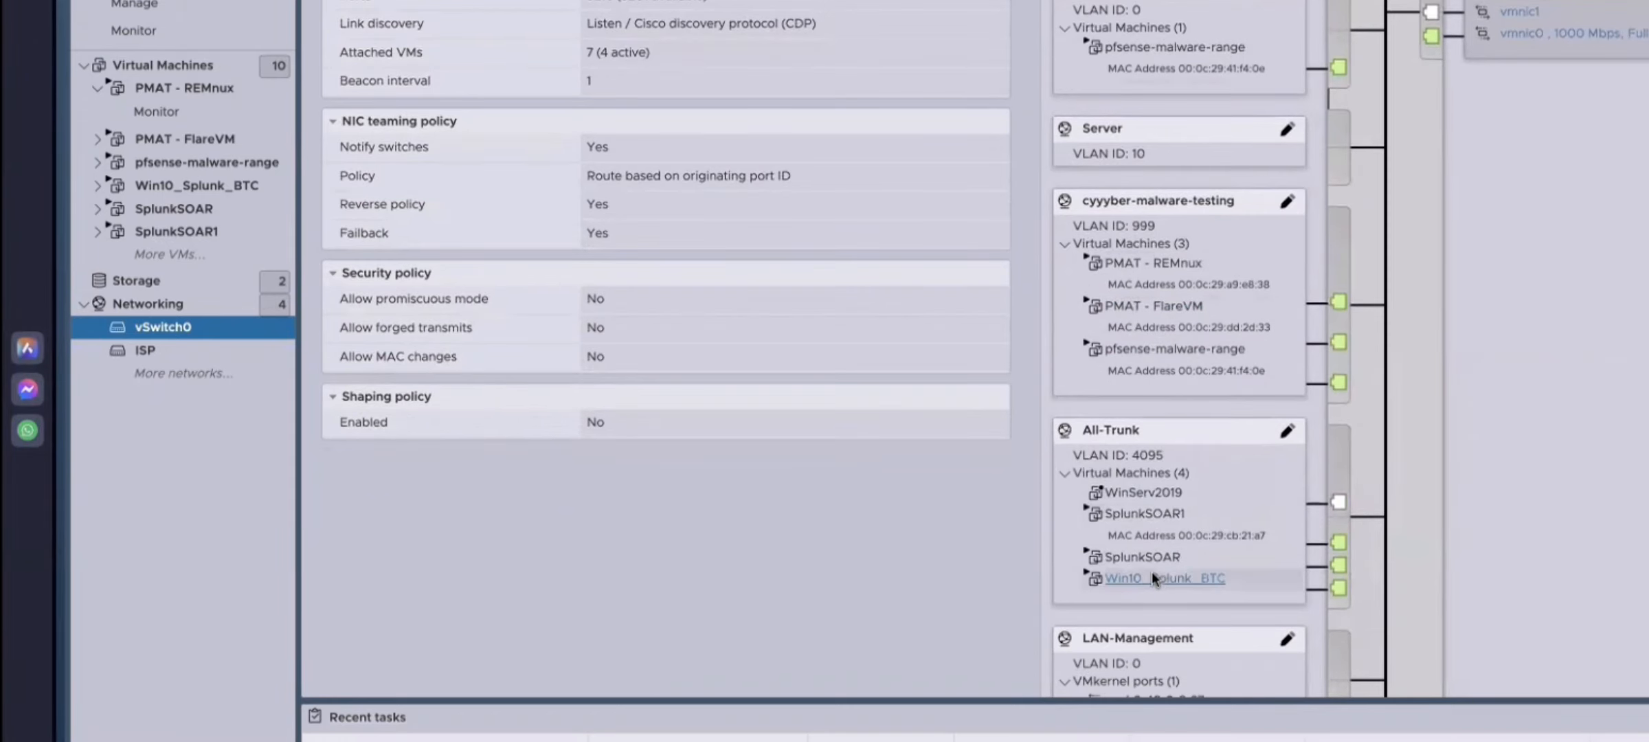
scroll(1218, 512, down, 3)
scroll(1186, 498, down, 1)
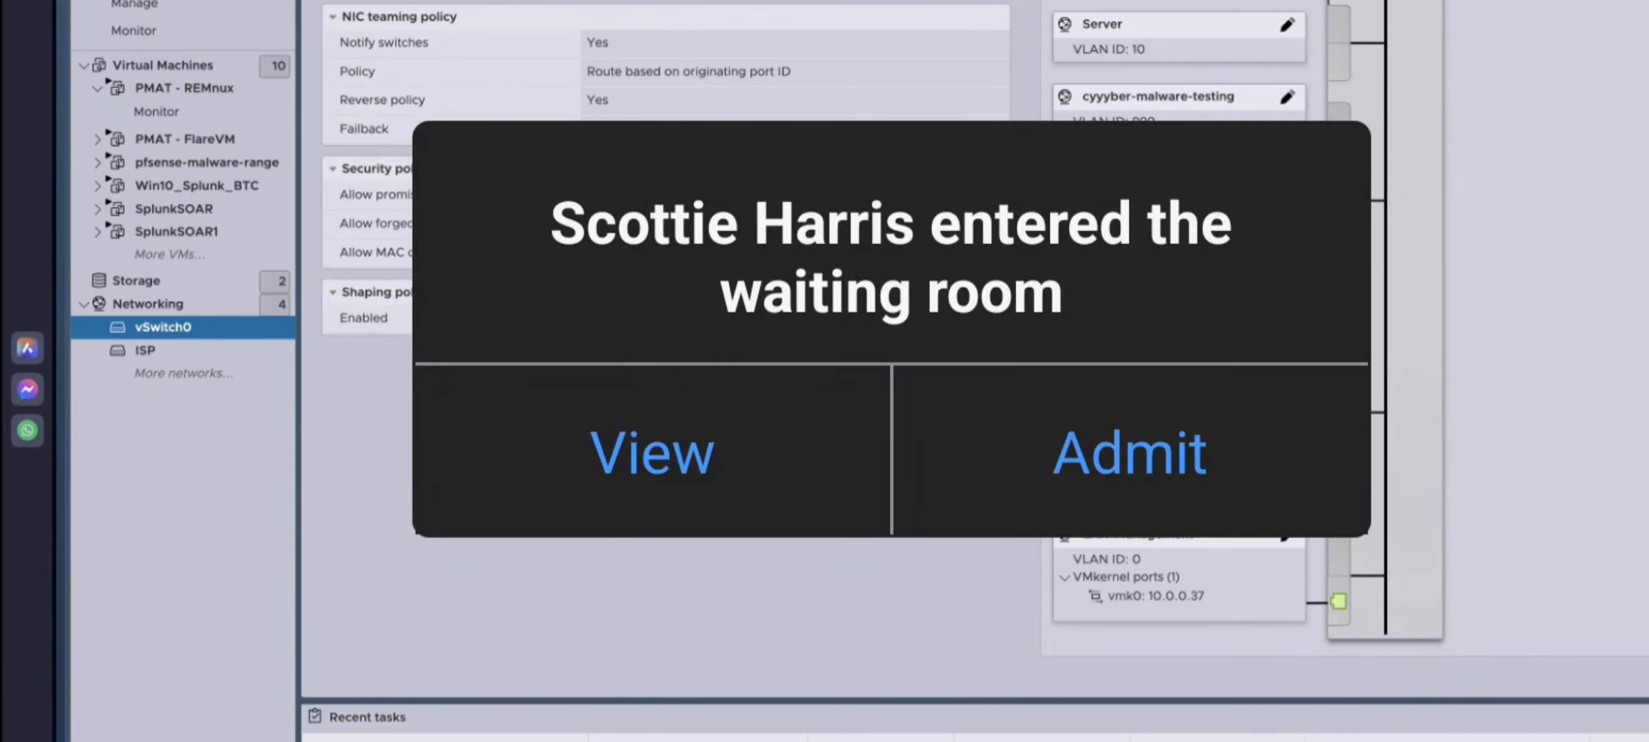
scroll(1308, 253, up, 5)
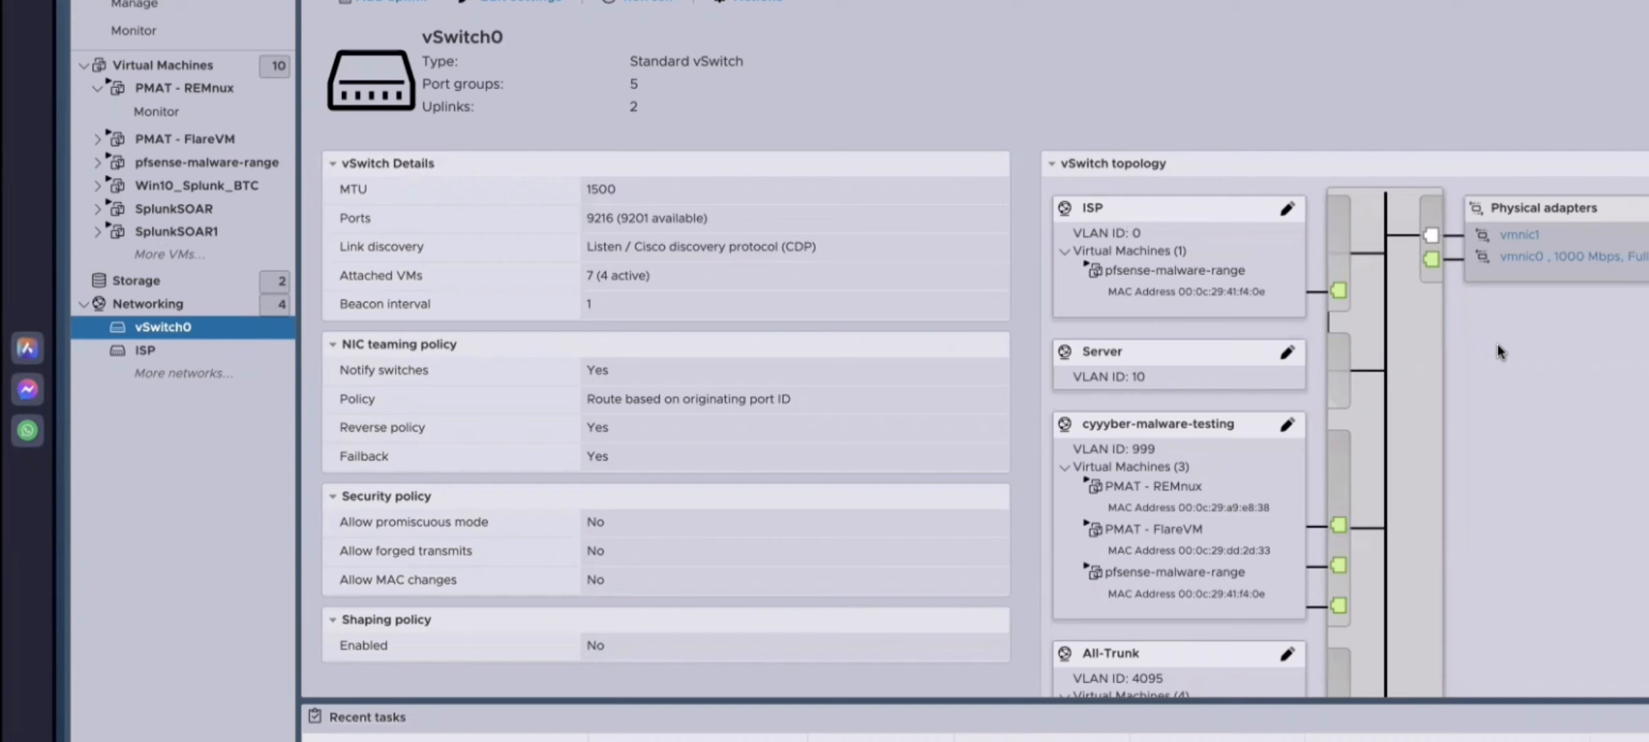
scroll(1495, 353, down, 2)
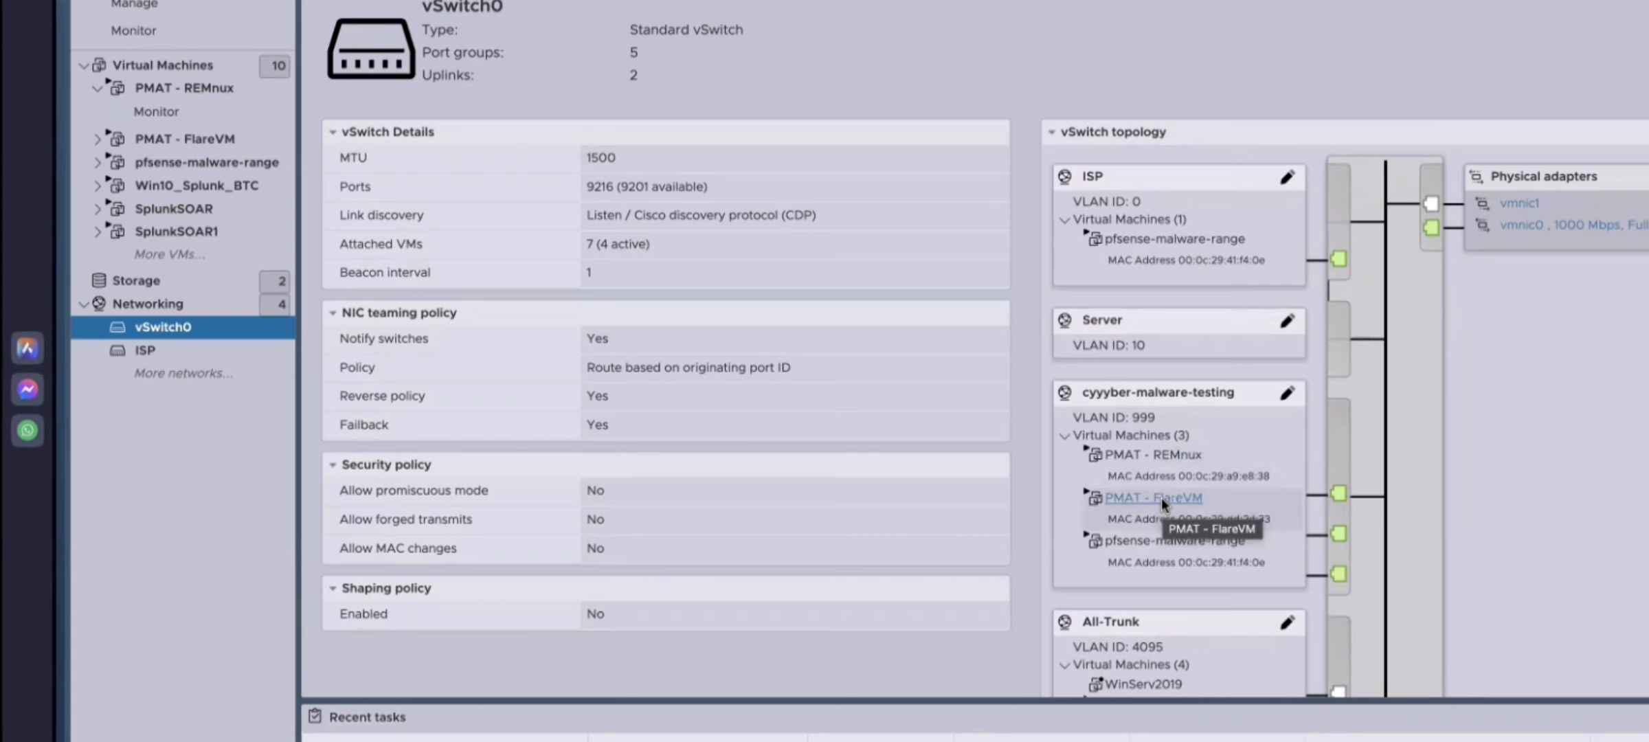
scroll(725, 129, up, 1)
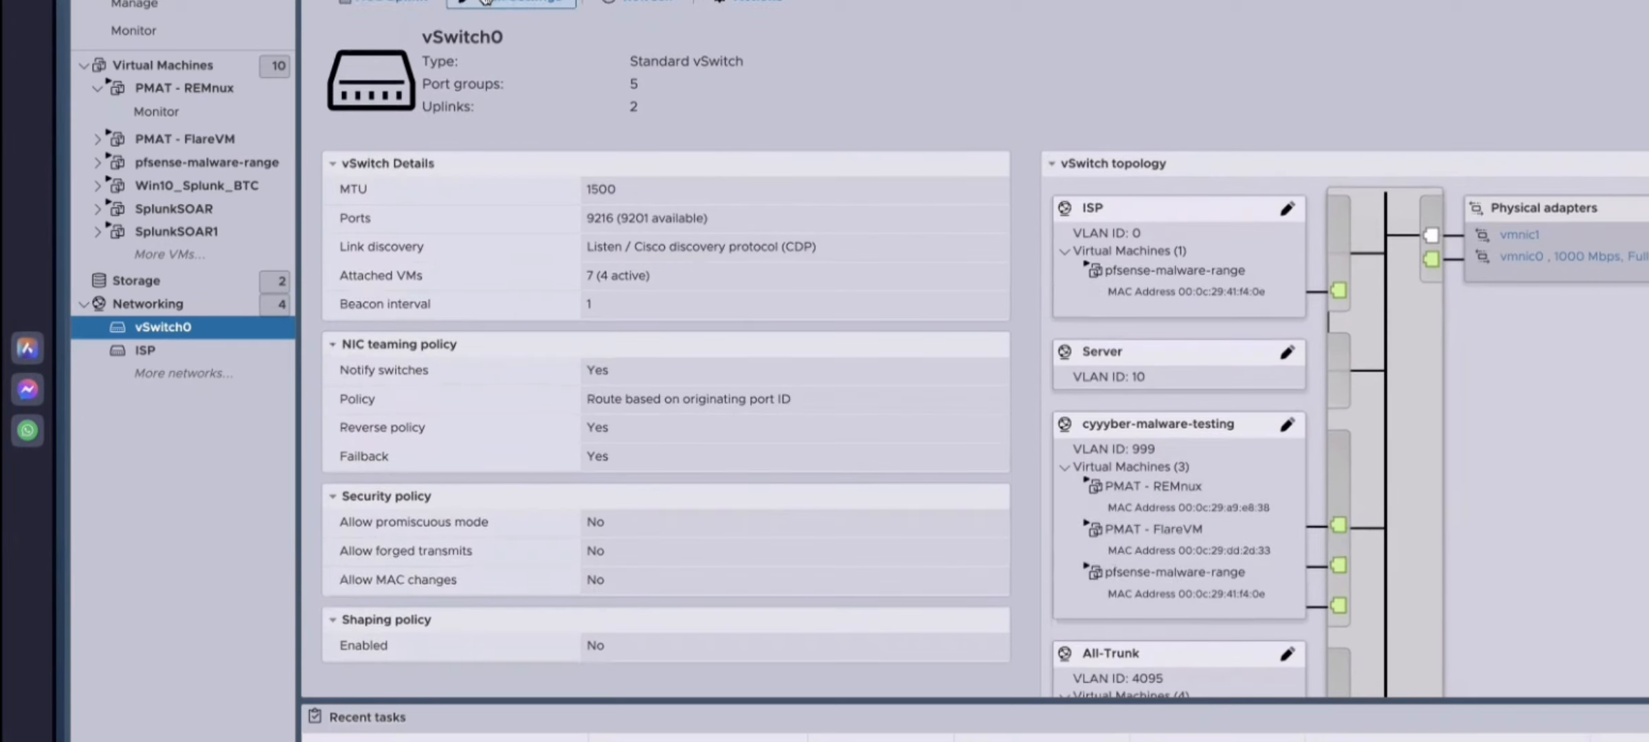
click(192, 89)
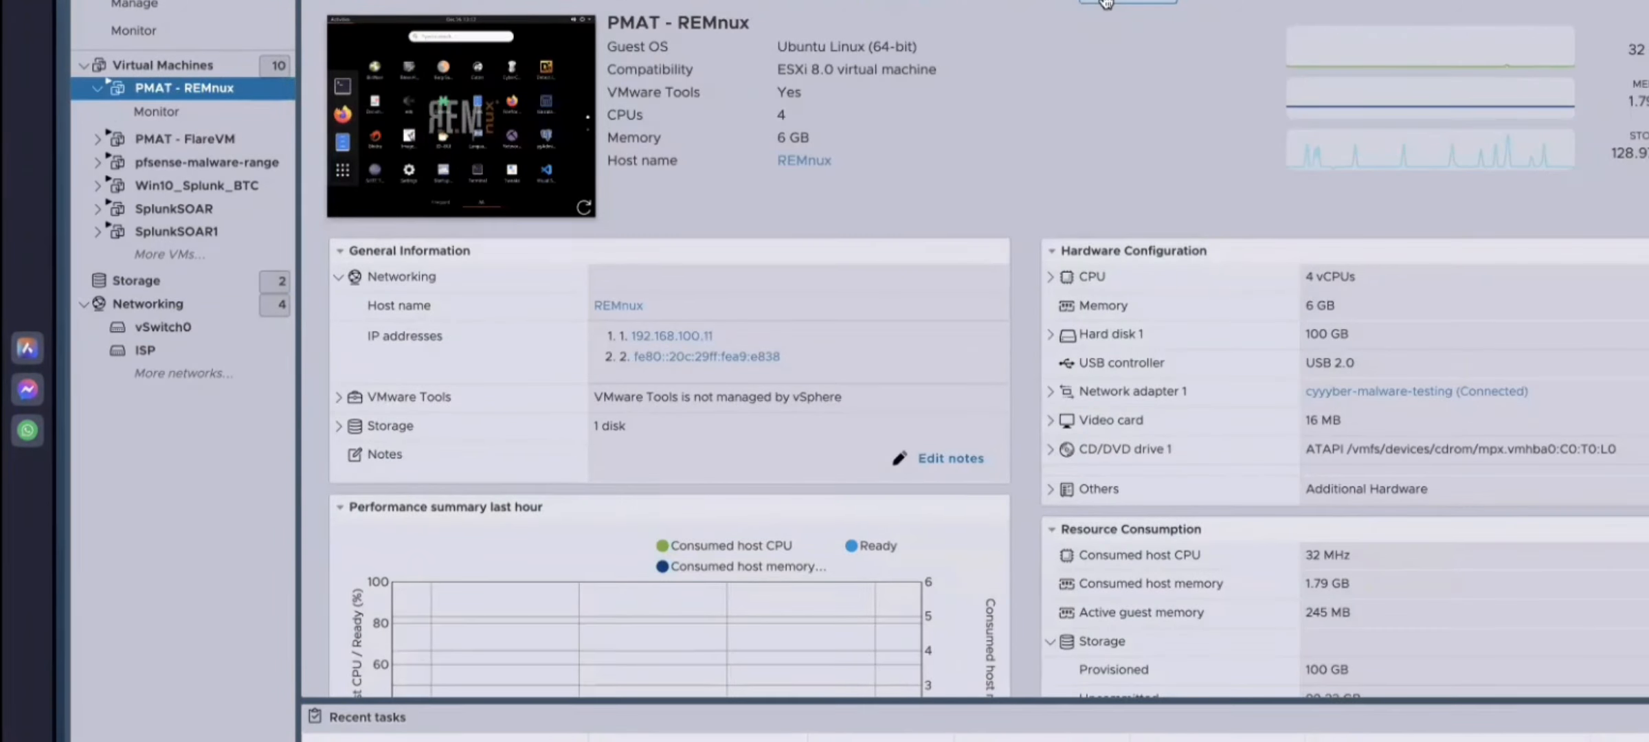
click(1230, 3)
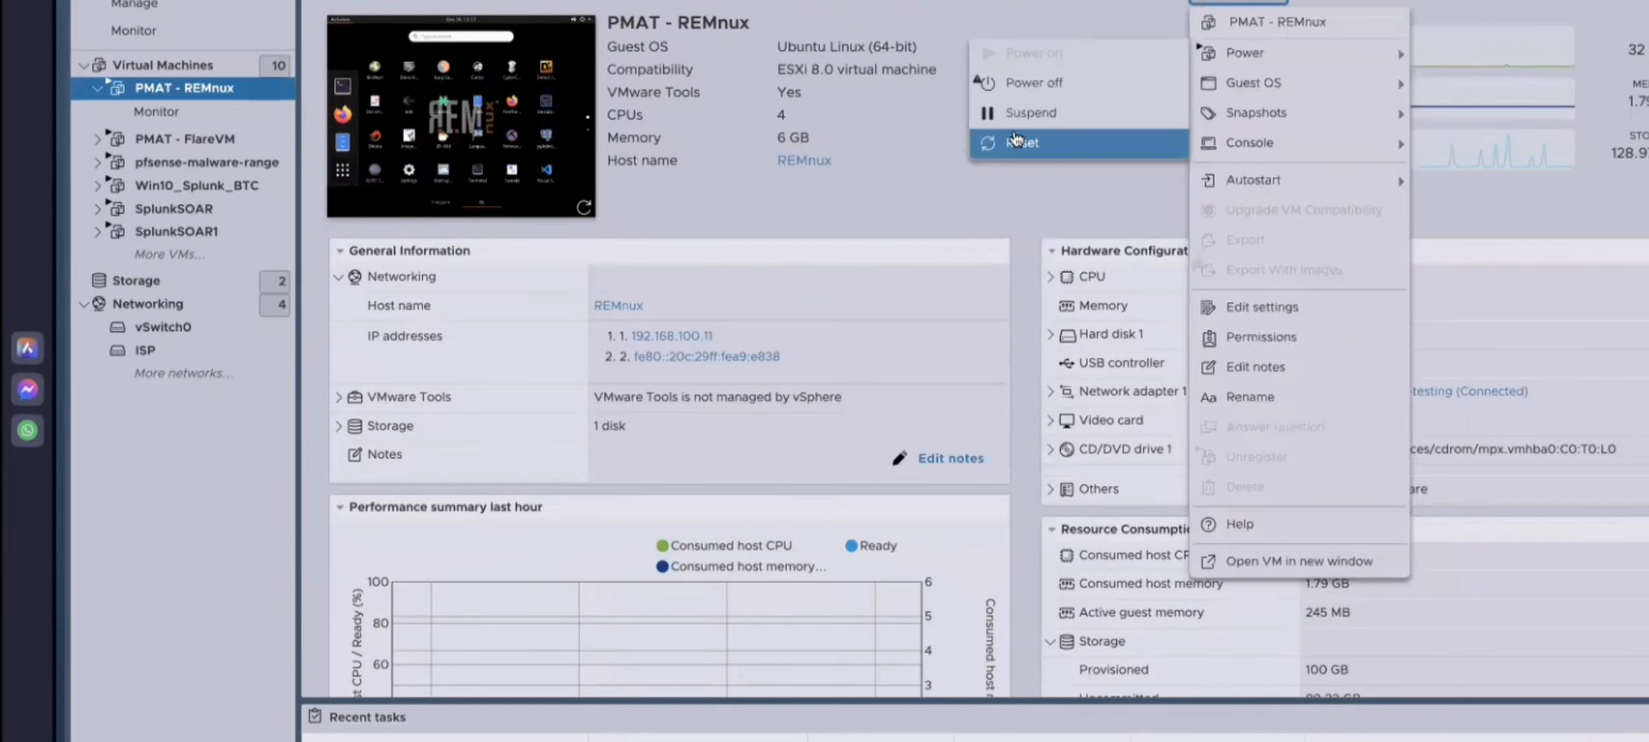
click(1261, 308)
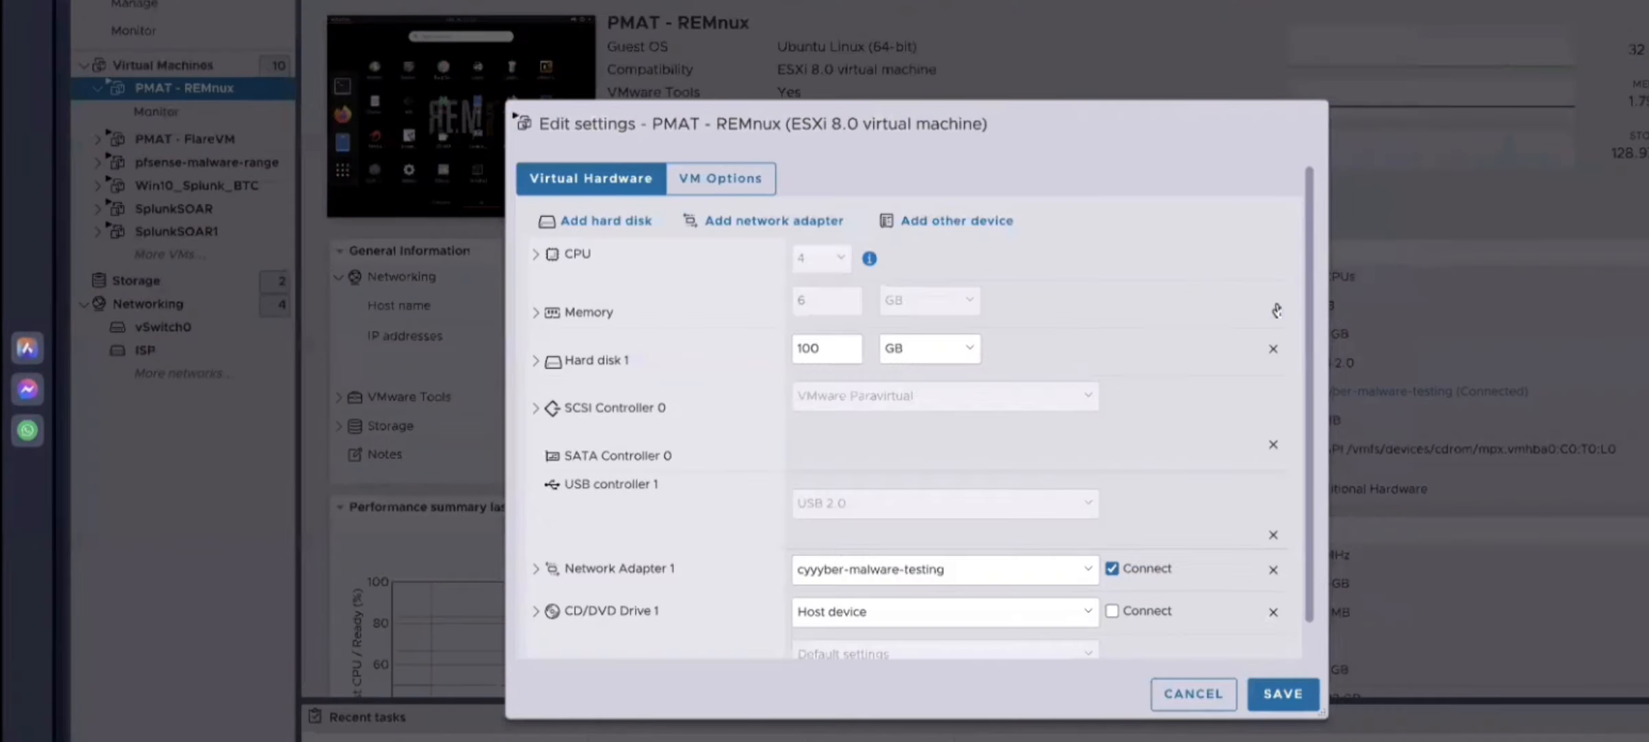
click(1113, 562)
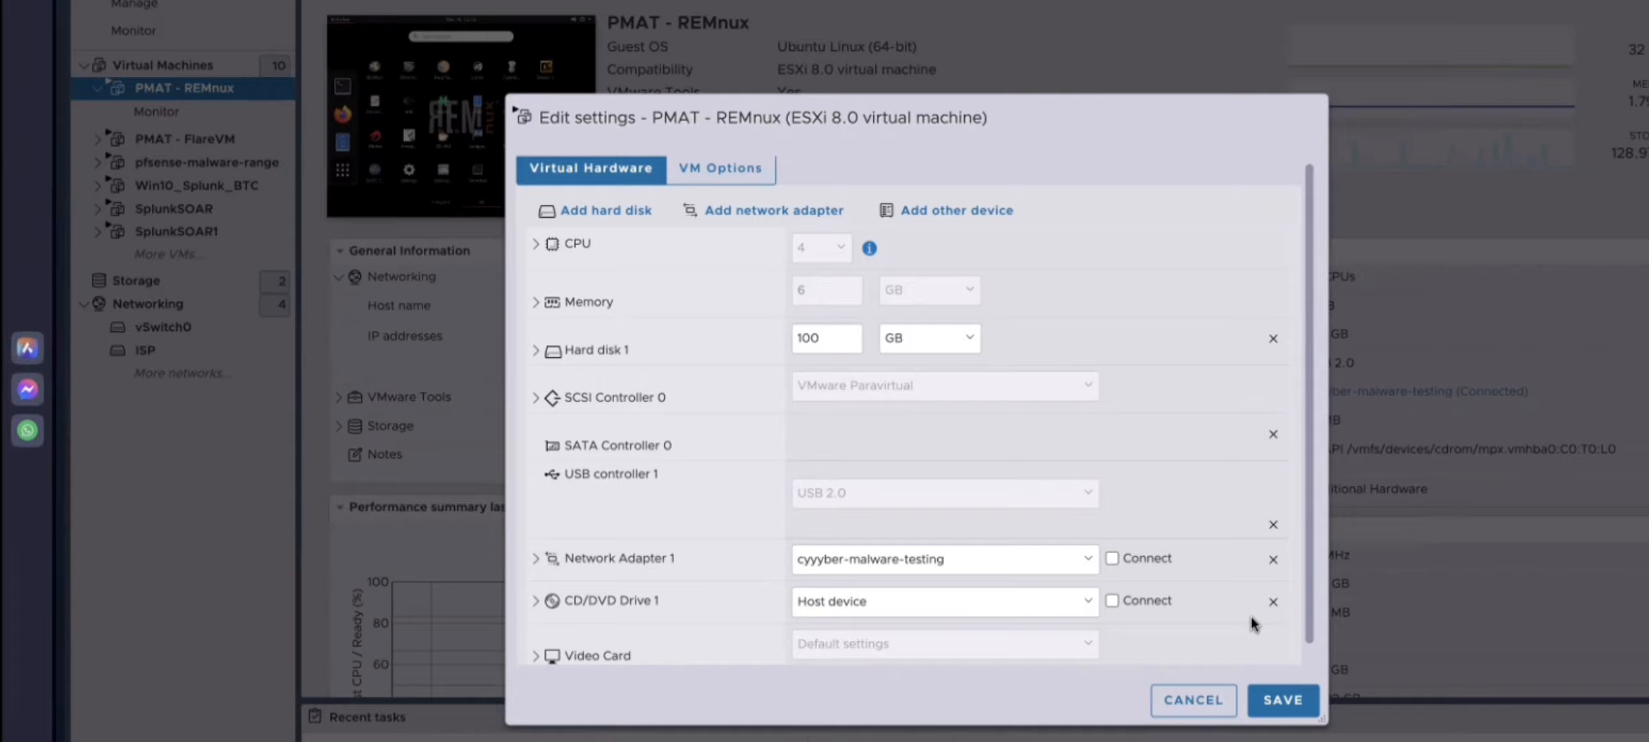
click(1202, 699)
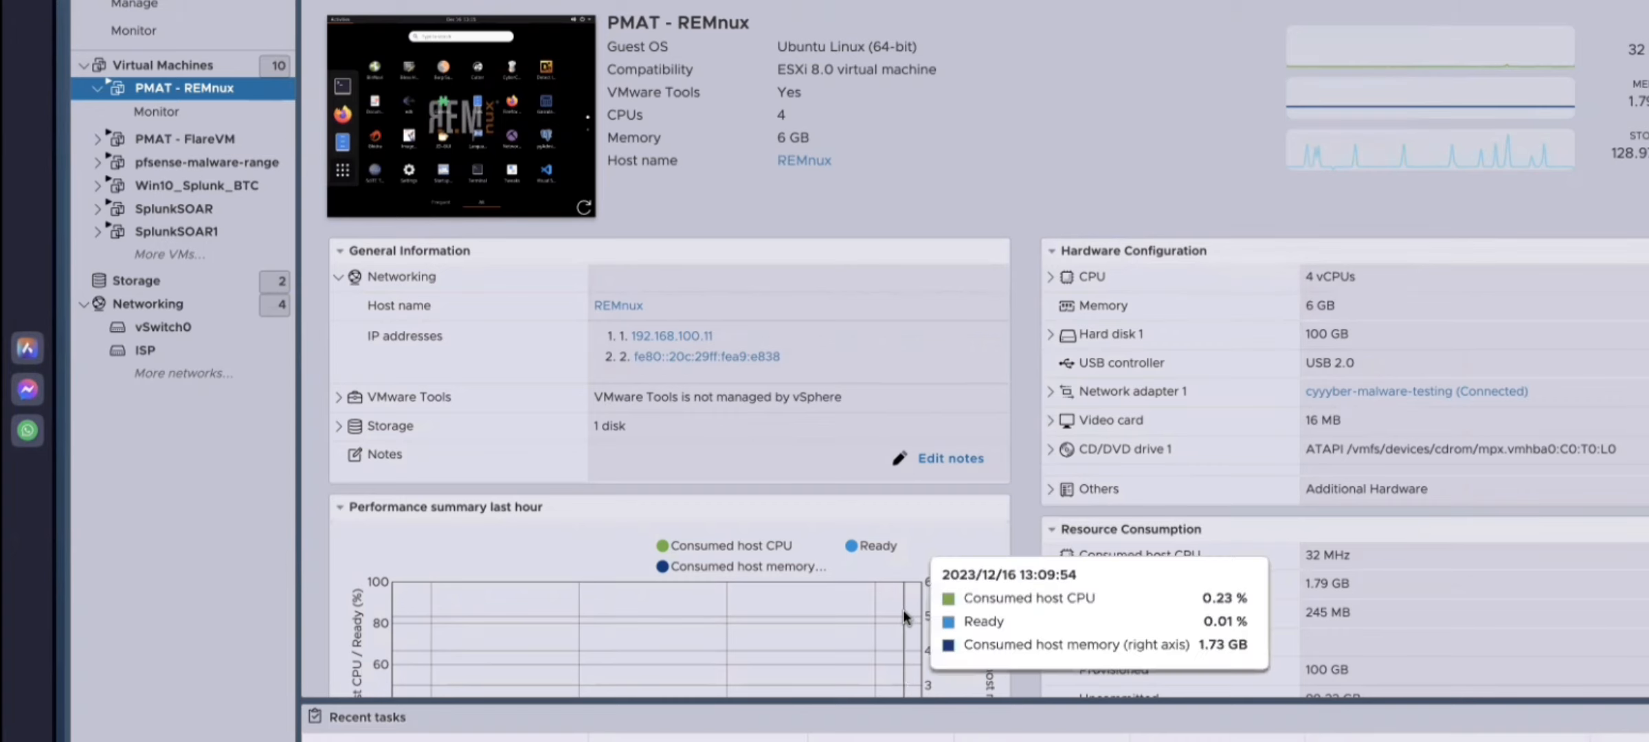
Step: Open the console of the Win10_Splunk_BTC virtual machine
click(121, 0)
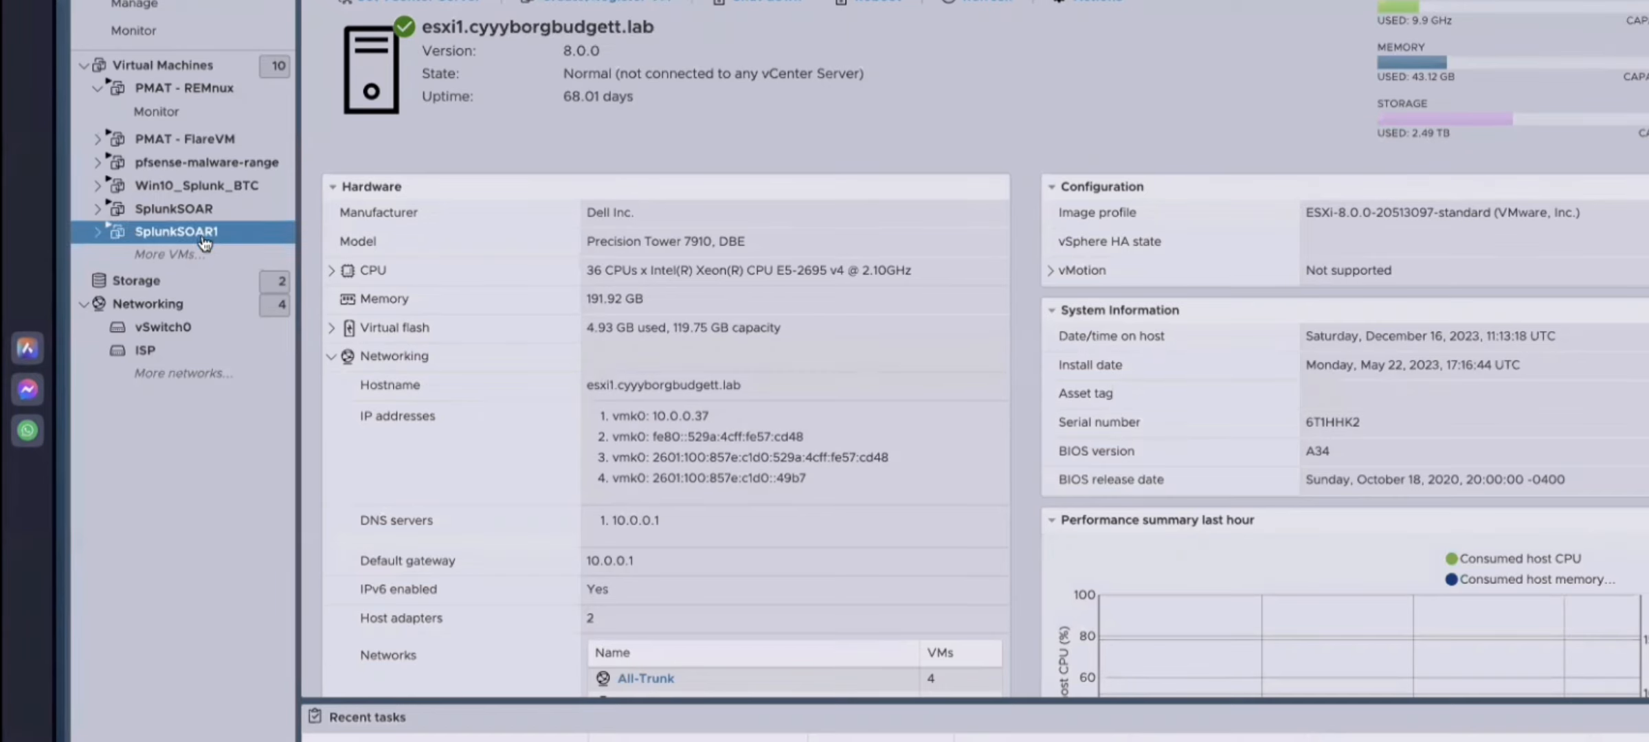
click(221, 73)
click(453, 256)
click(590, 46)
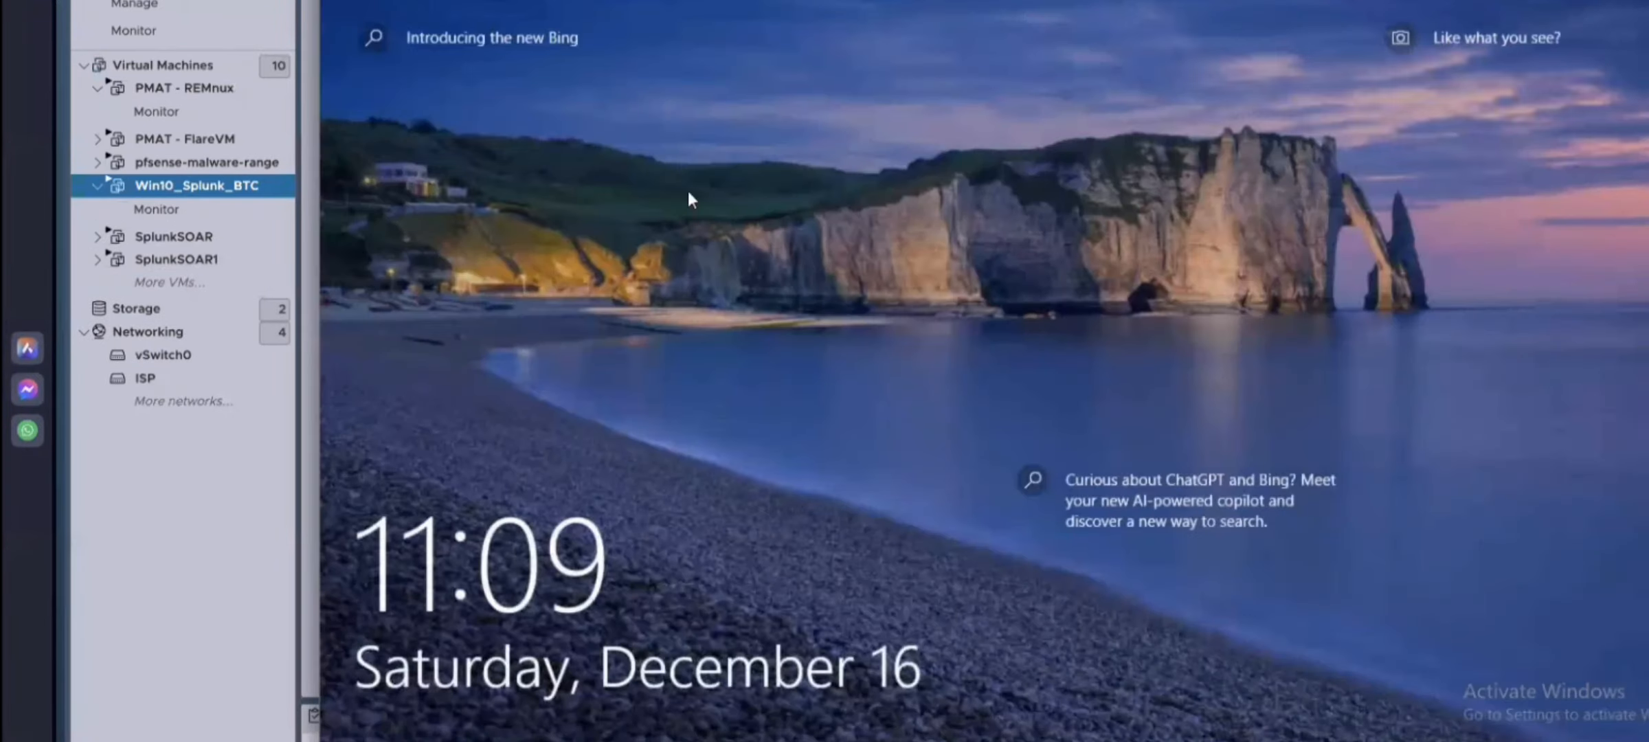
click(685, 198)
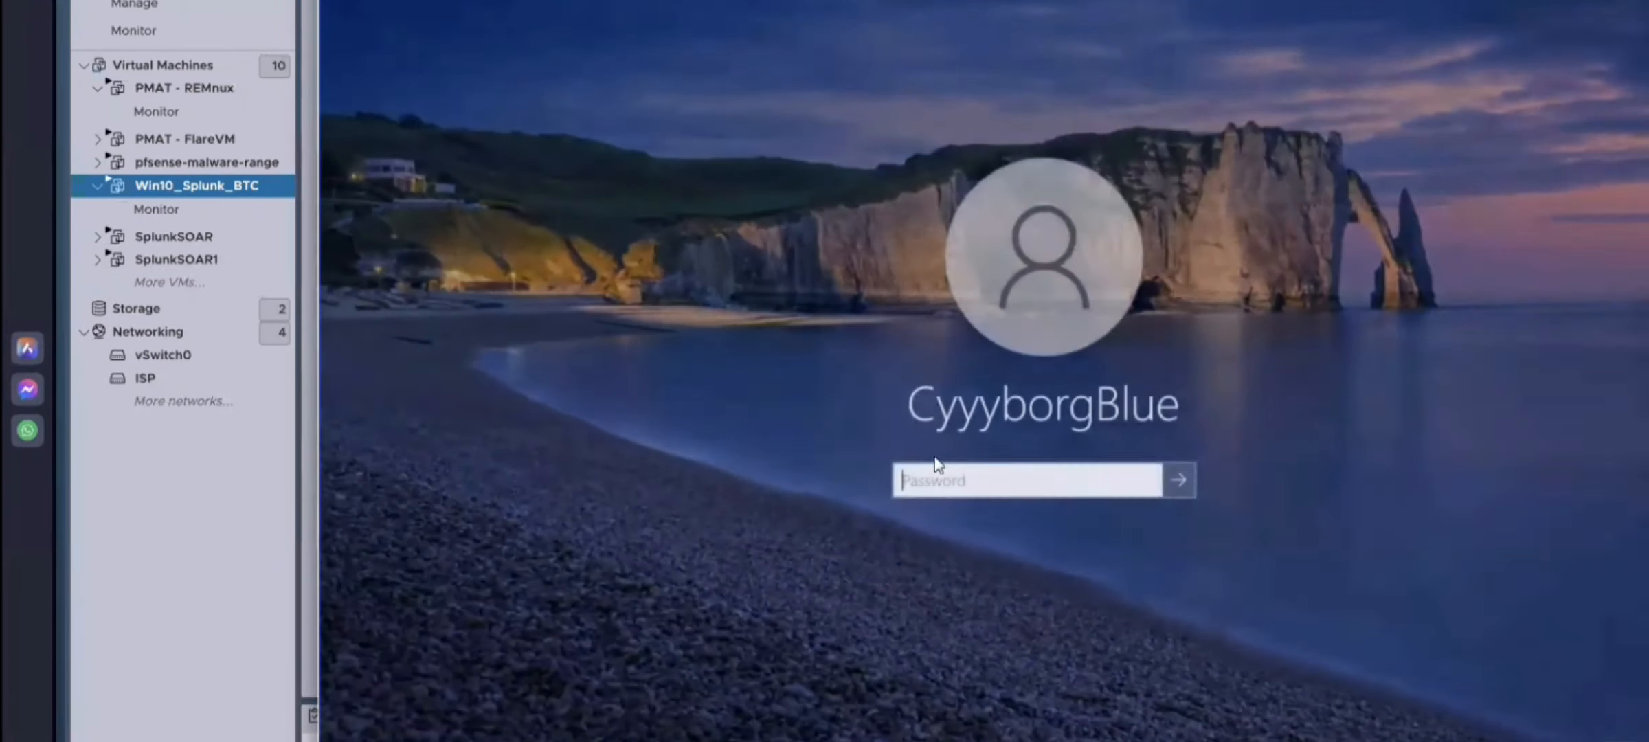
Step: Sign in to the Windows VM with the account password
text(••••••••••••)
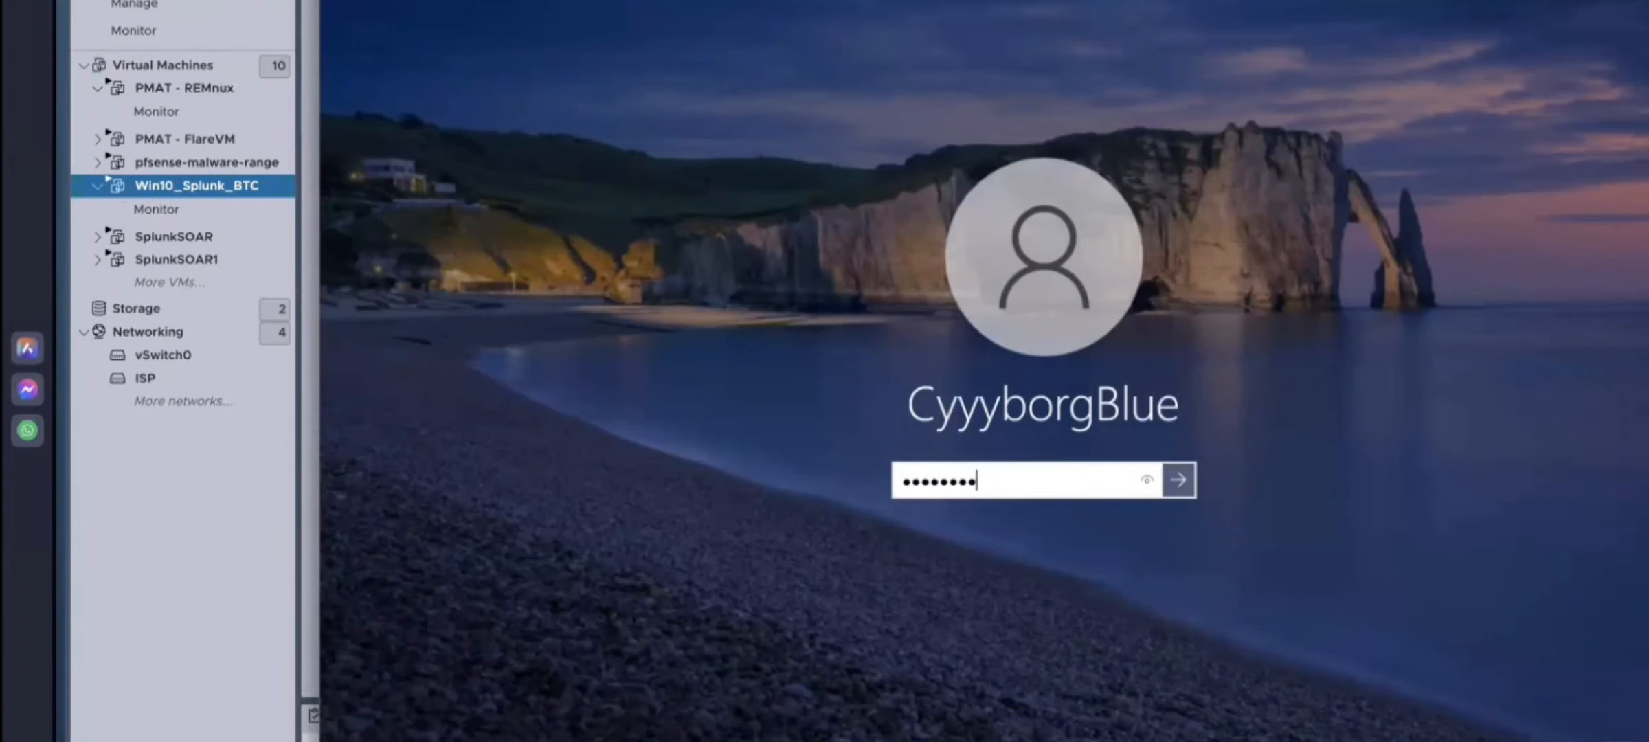
key(Return)
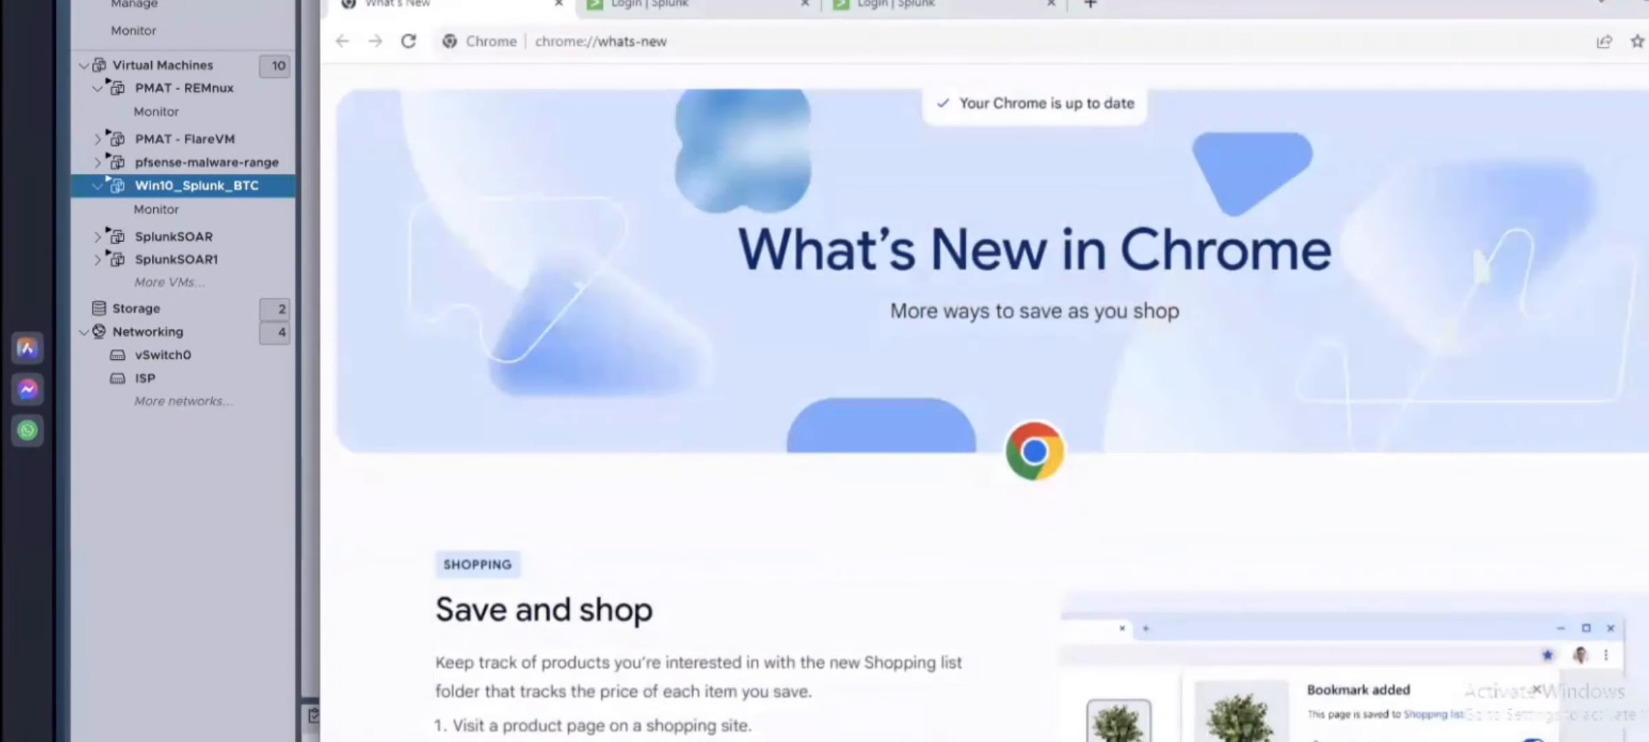
Step: Switch to the Splunk search tab and review the index=web search results table
click(649, 5)
click(1230, 318)
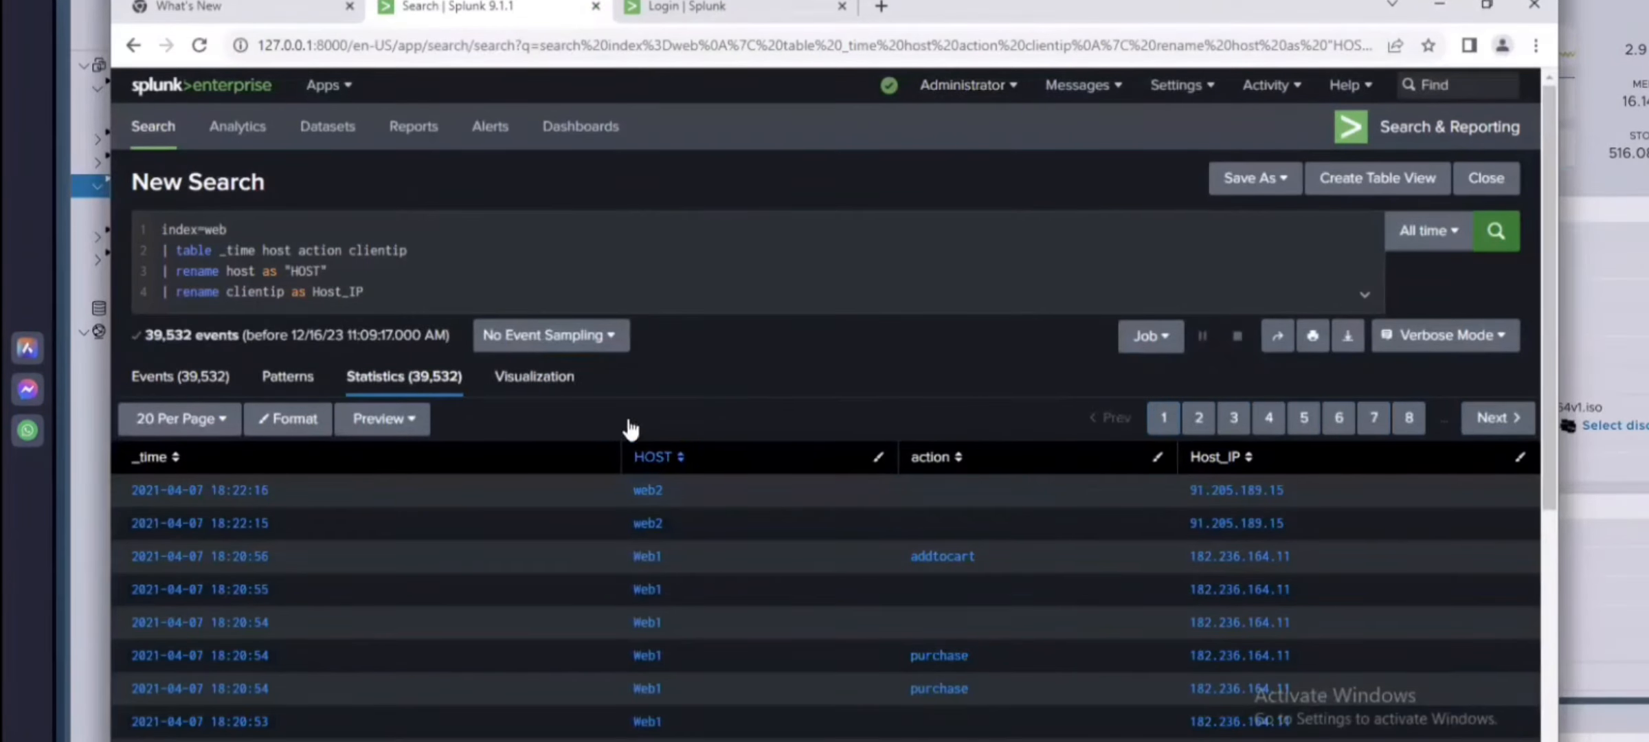
scroll(296, 488, down, 3)
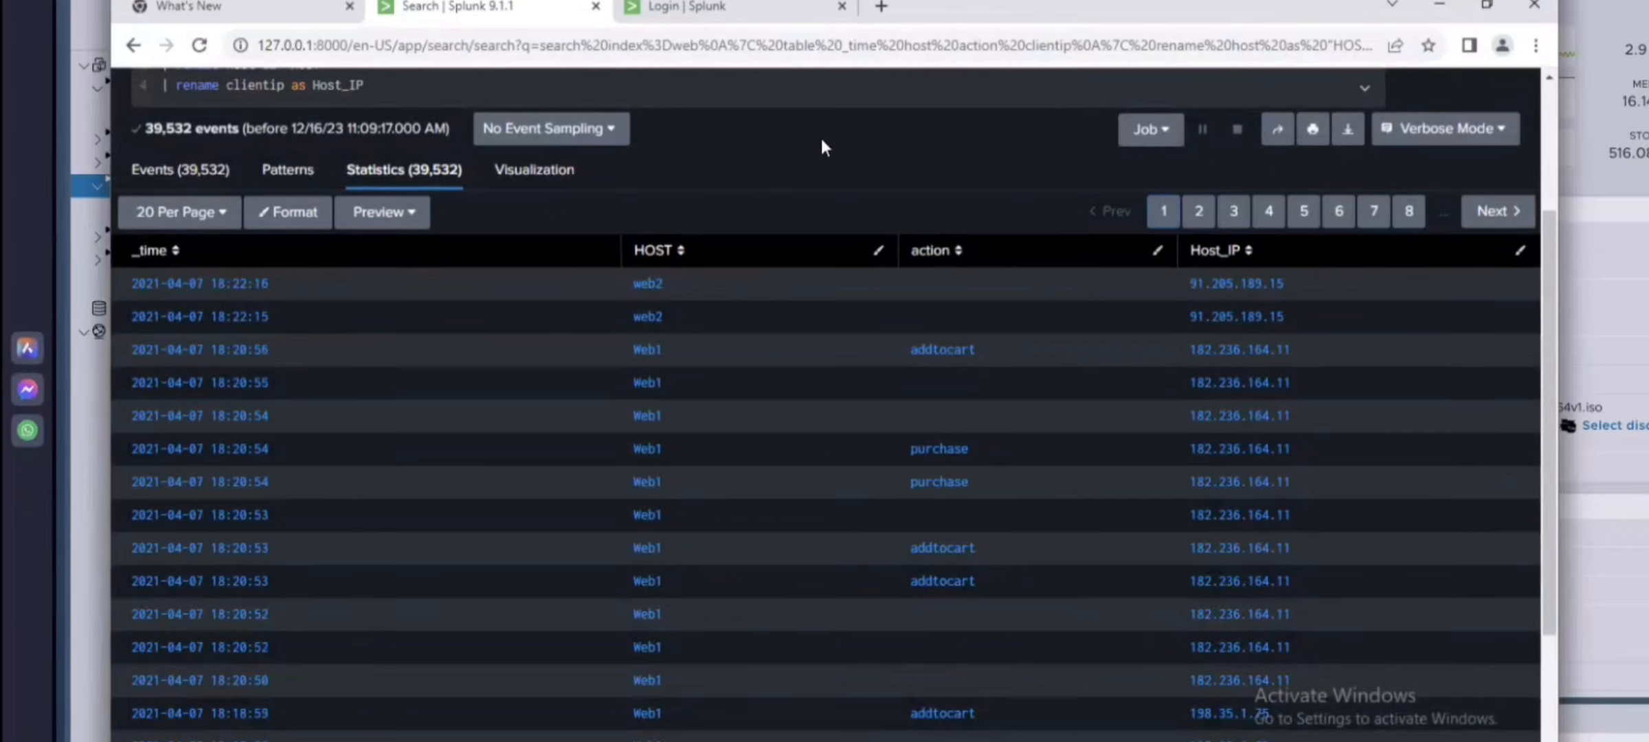
scroll(831, 104, up, 3)
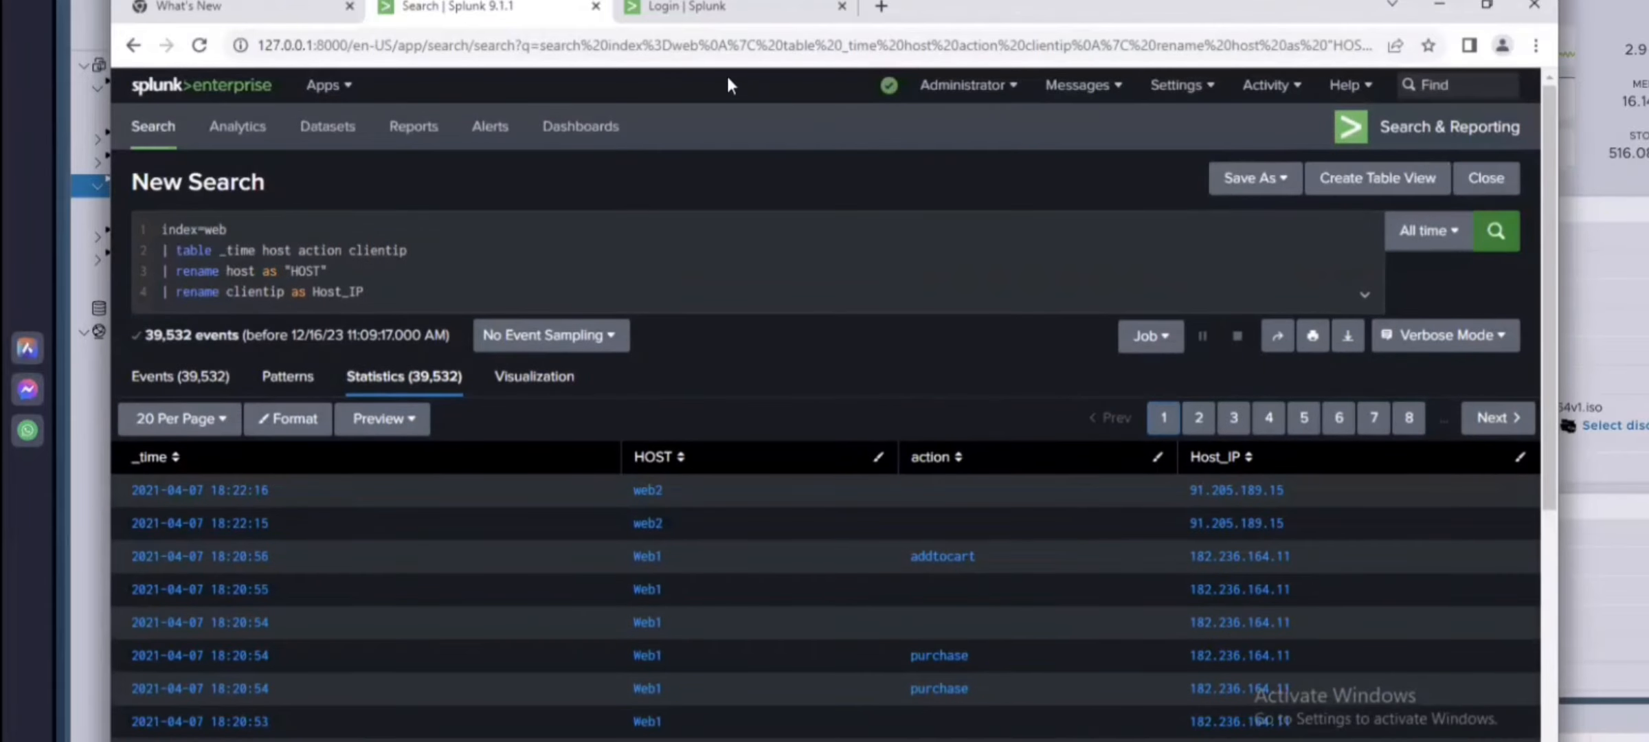
mouse_move(252, 14)
drag(261, 0, 213, 0)
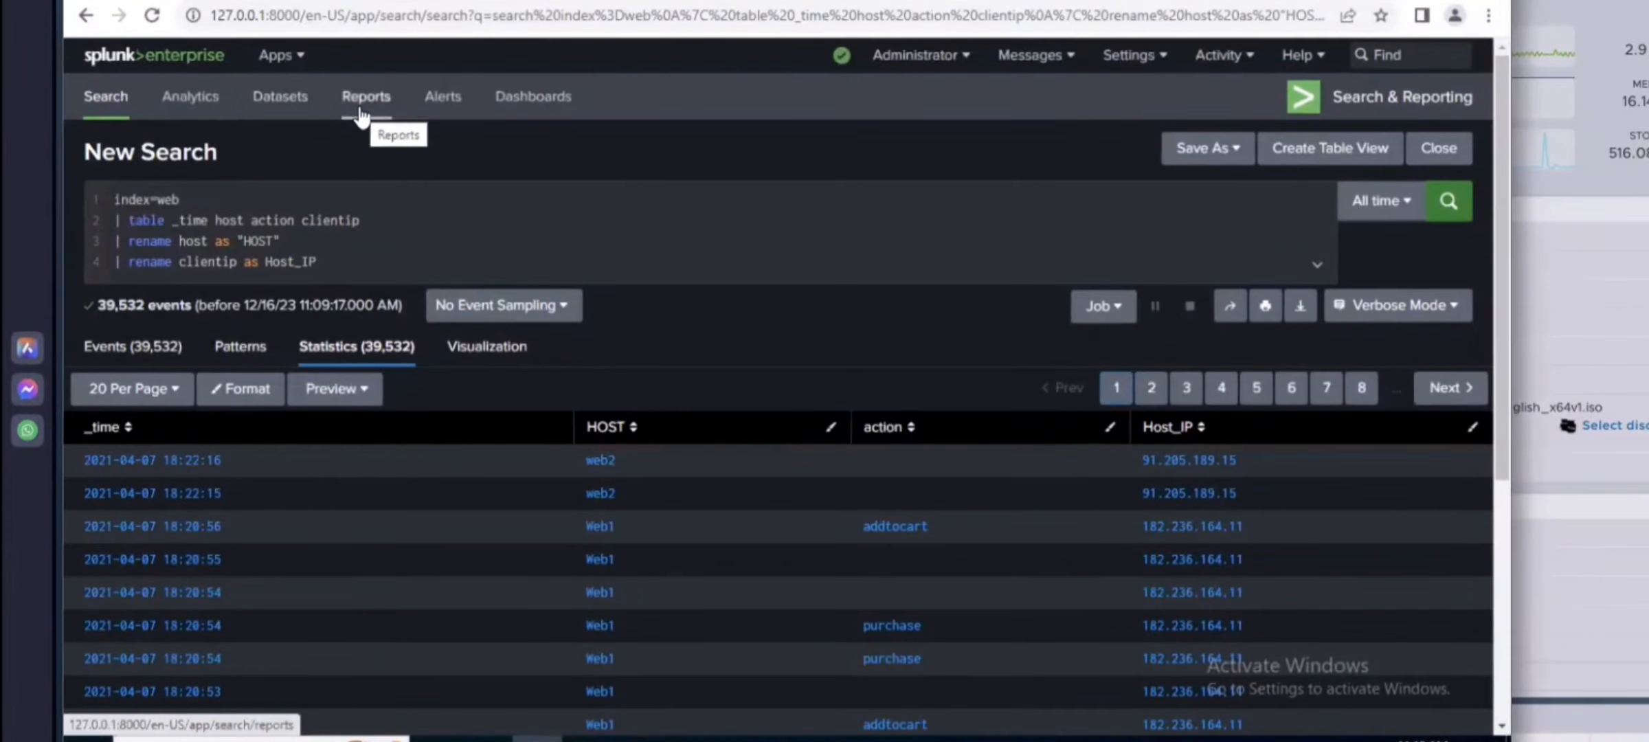
drag(361, 0, 401, 0)
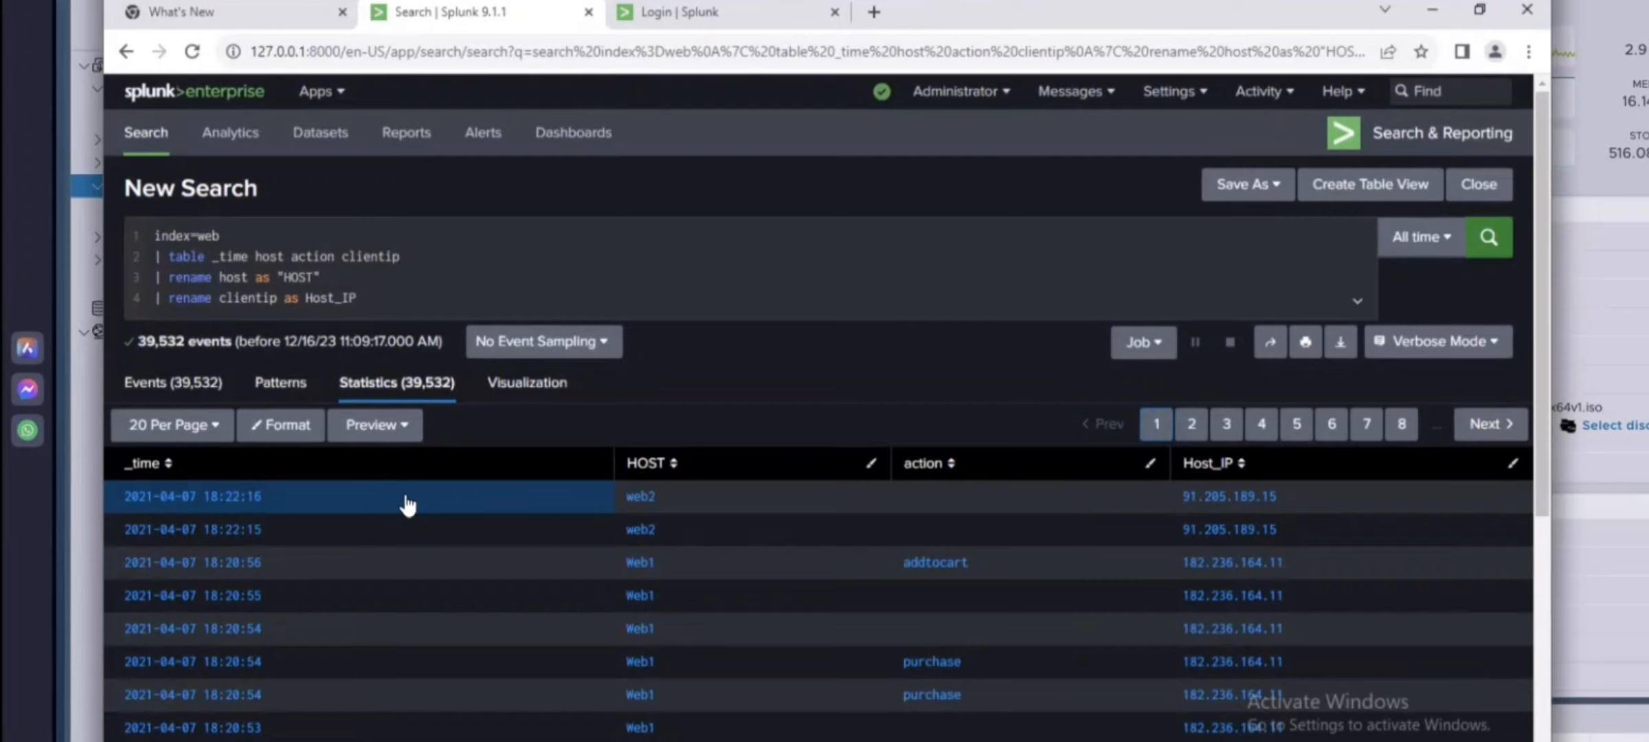
Step: Open the Indexes management page from Splunk's settings
drag(366, 299, 155, 237)
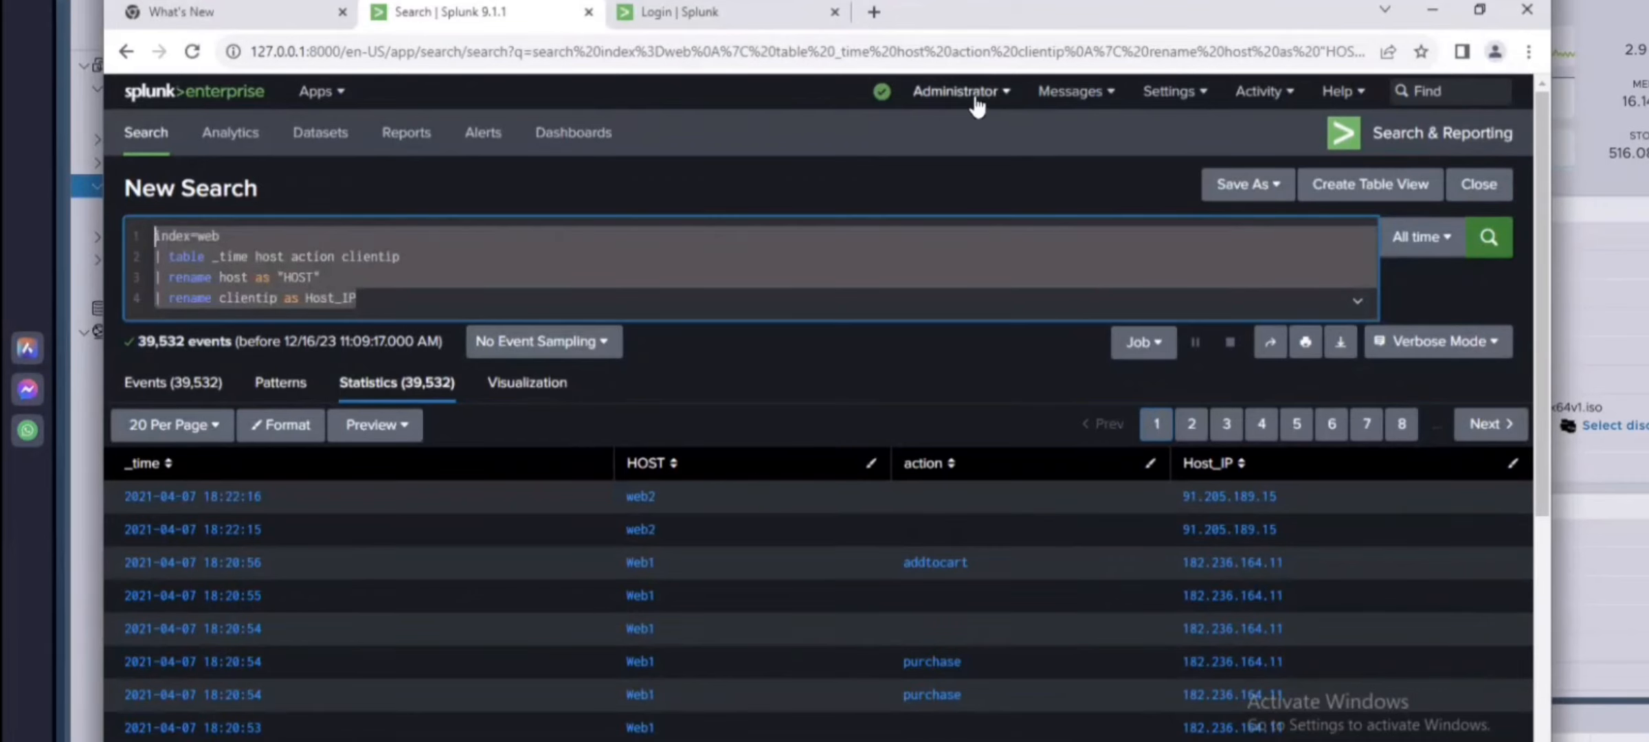
click(1000, 102)
mouse_move(1154, 101)
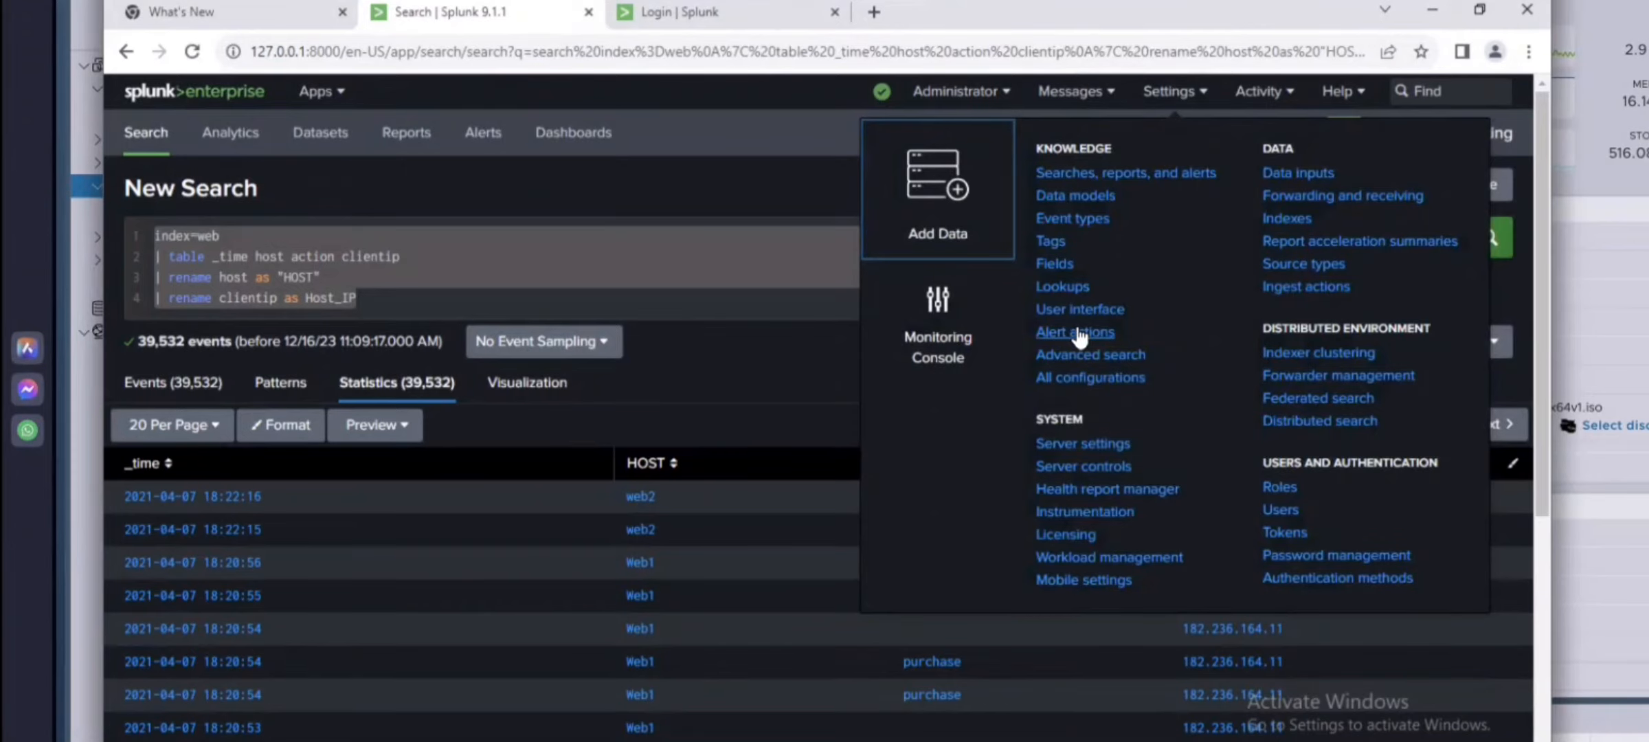
click(1280, 218)
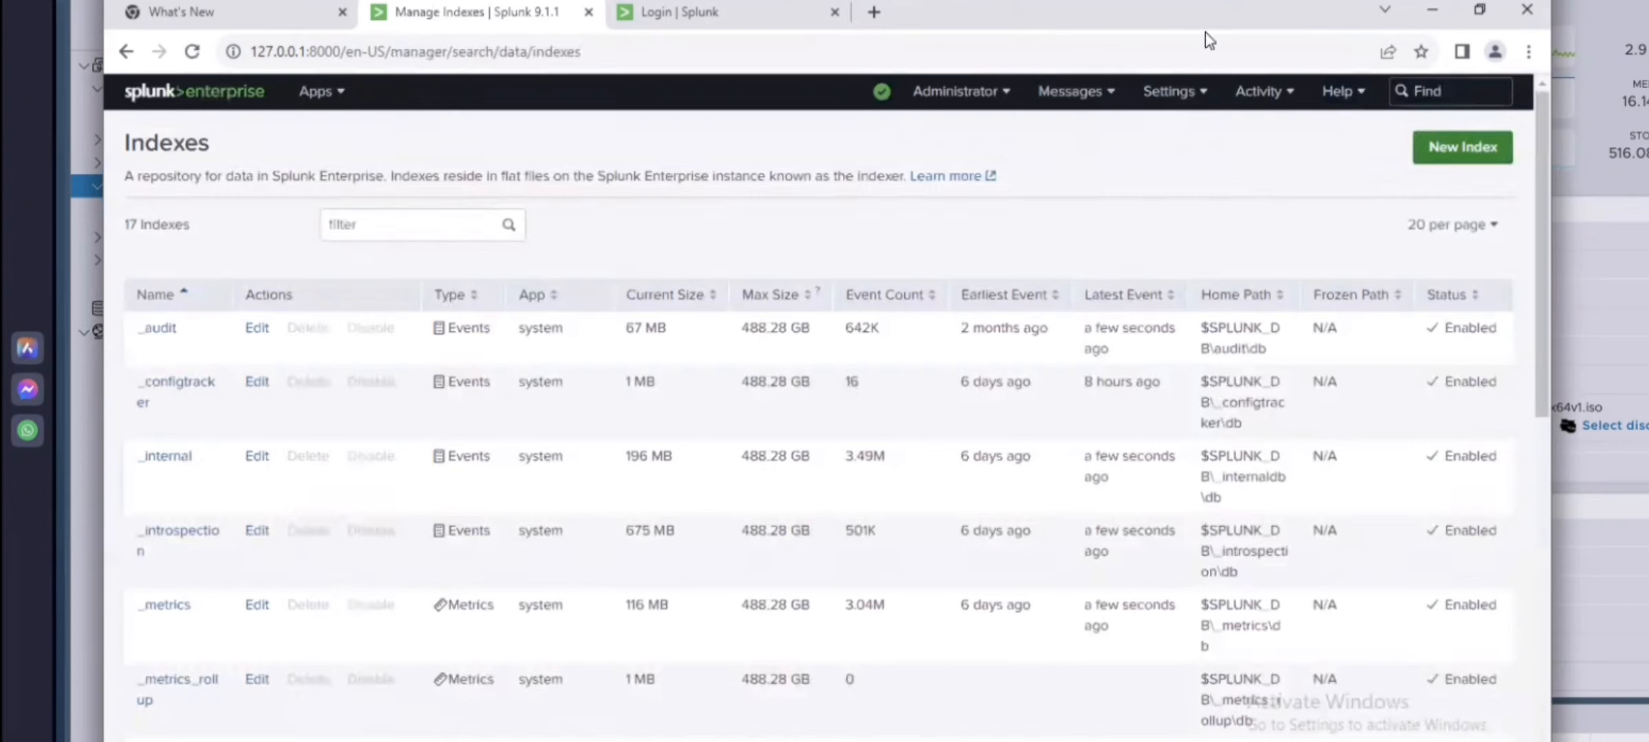
Step: Inspect the New Index dialog and the web index's settings, closing each without changes
click(1472, 148)
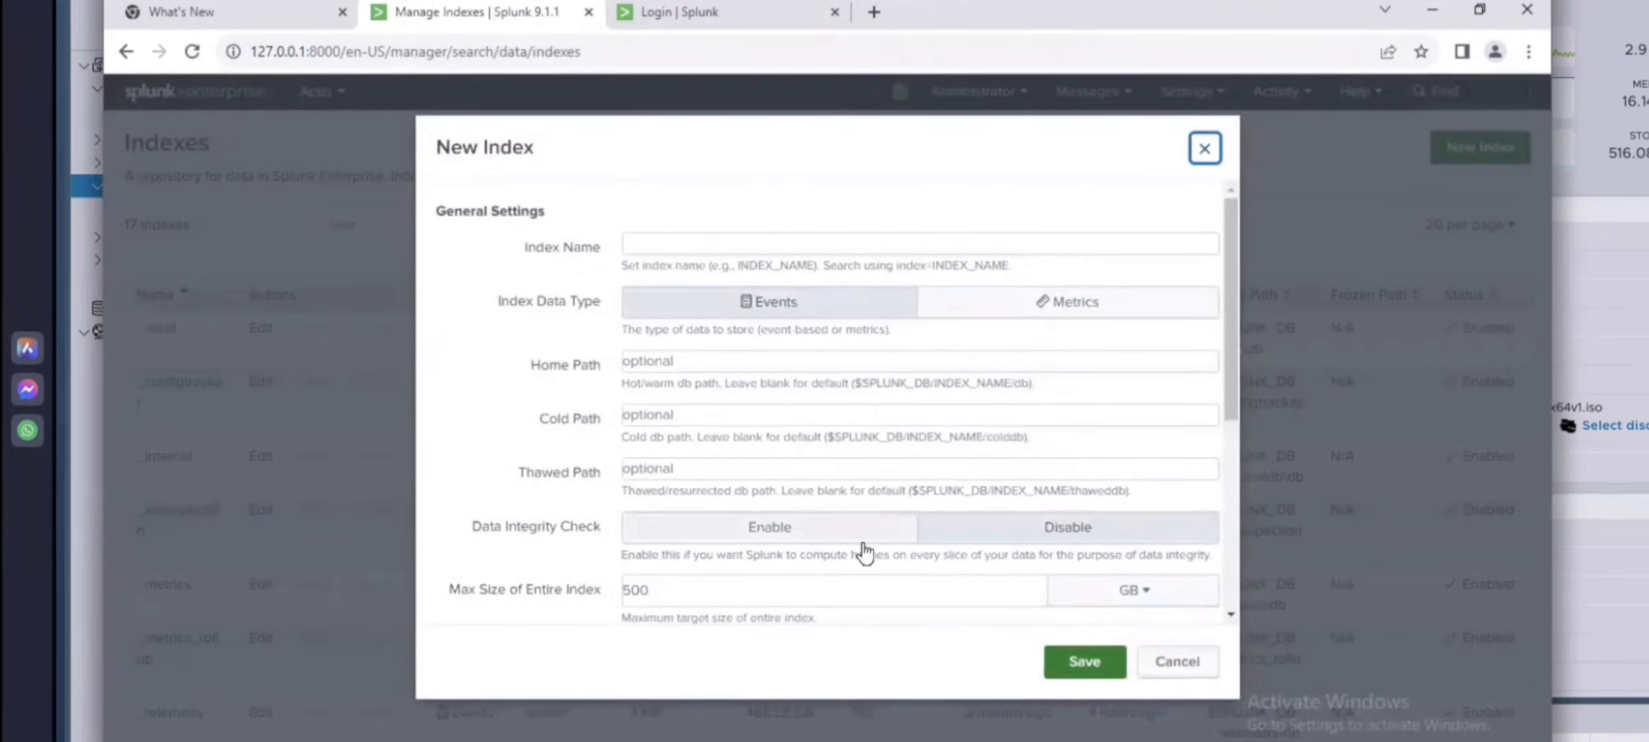
click(1183, 660)
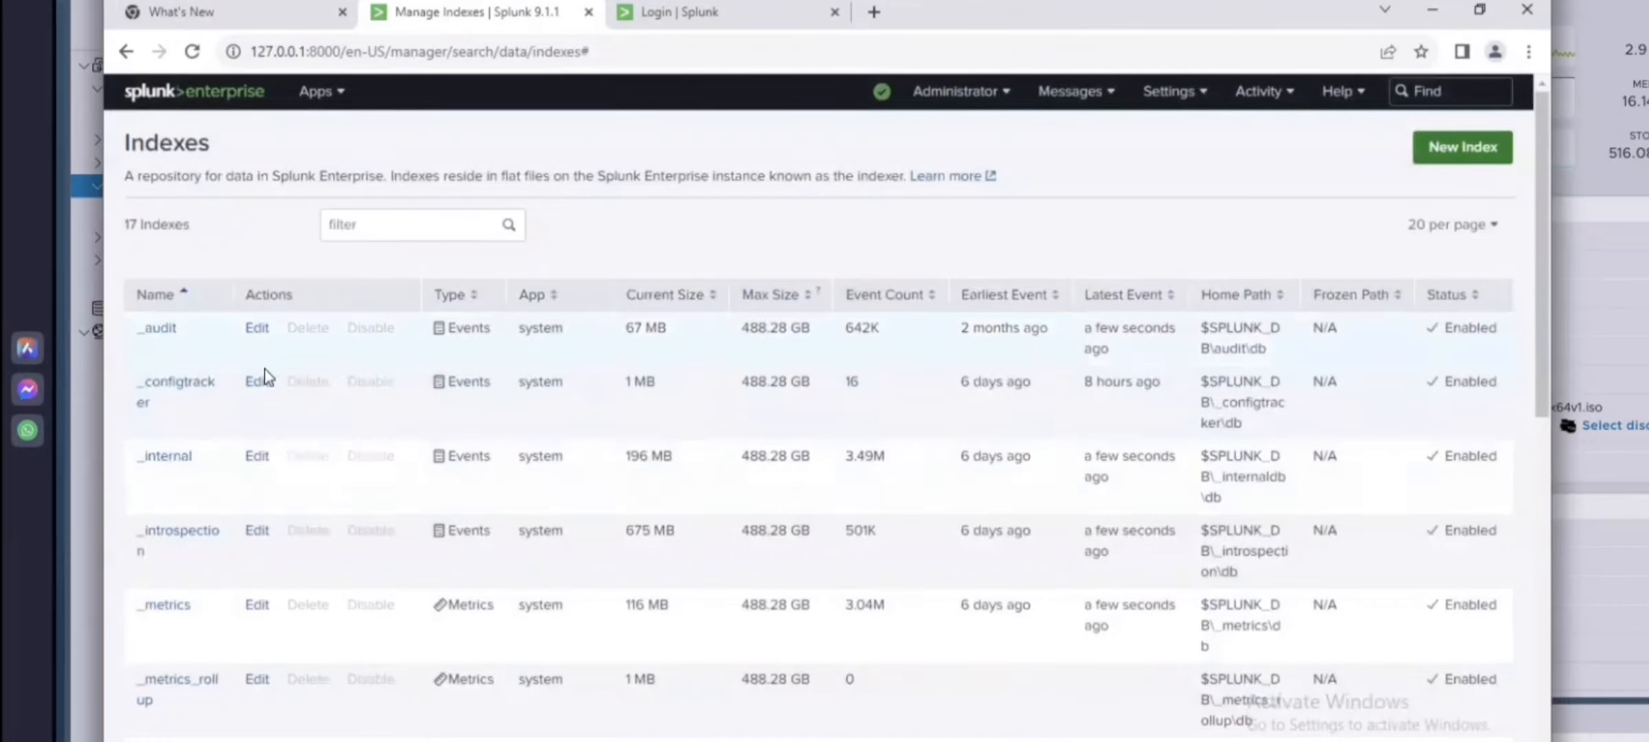
scroll(165, 305, down, 2)
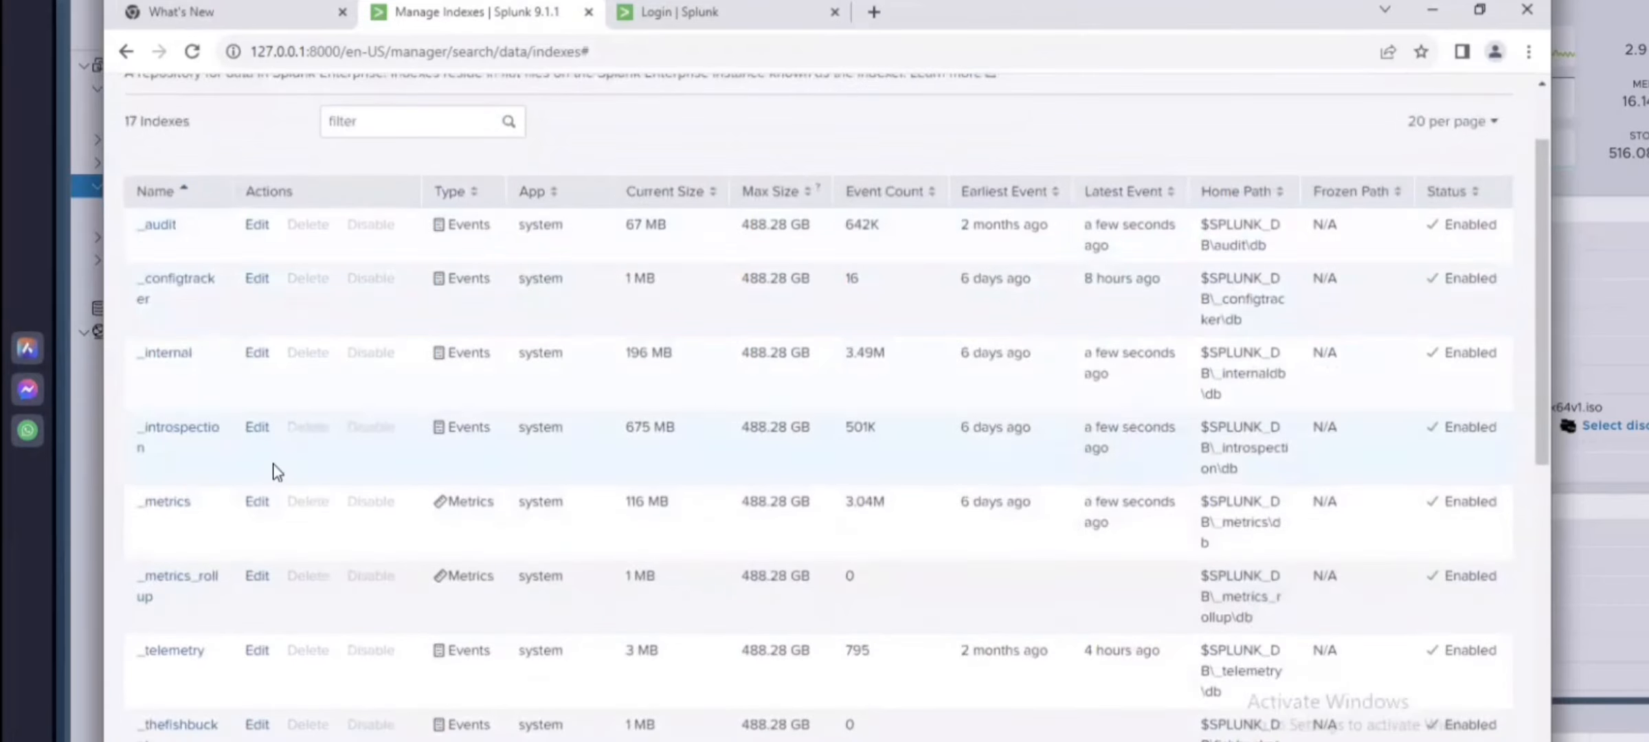
scroll(276, 469, down, 6)
scroll(277, 492, down, 3)
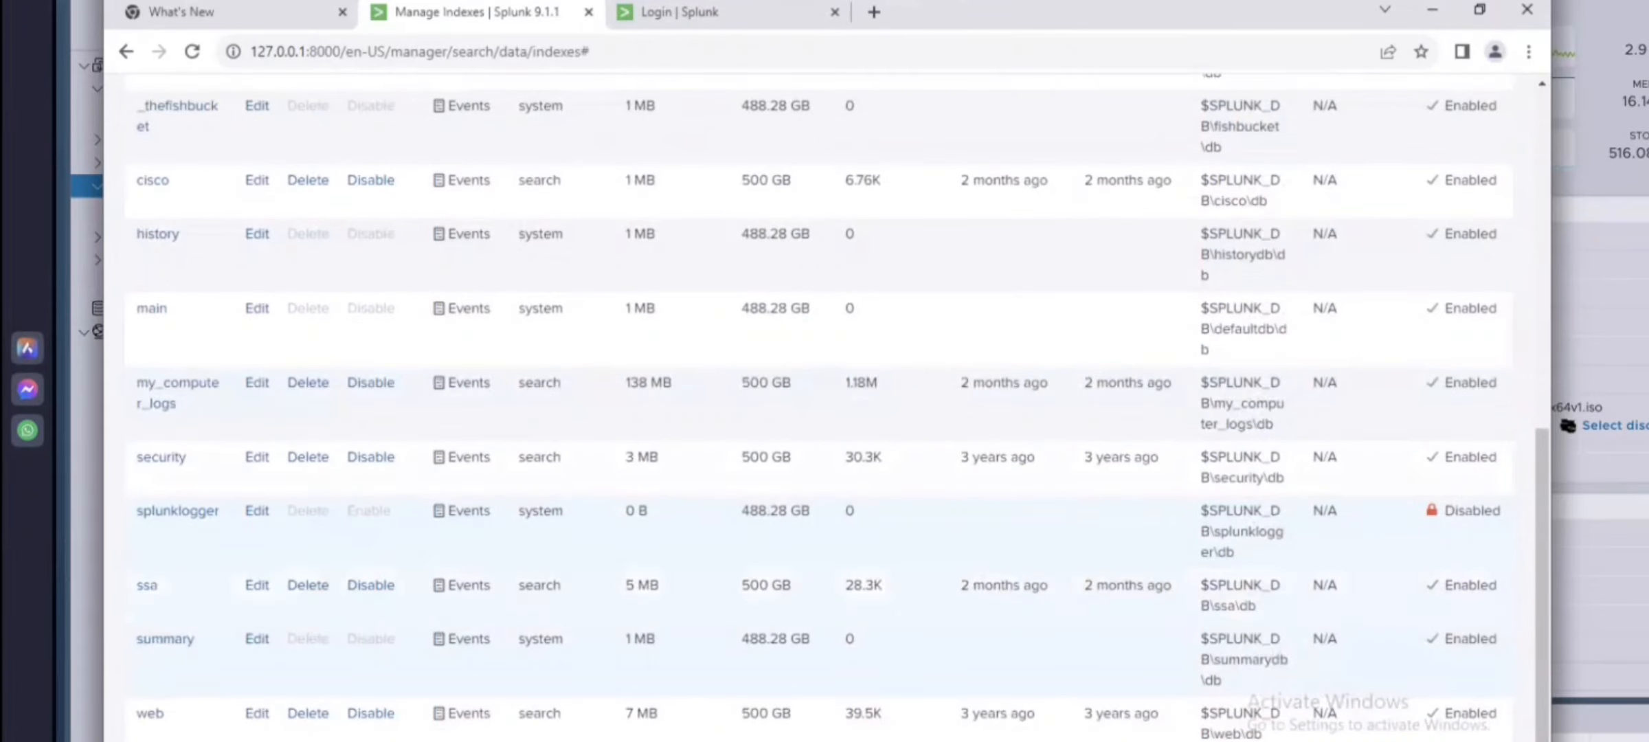
click(150, 714)
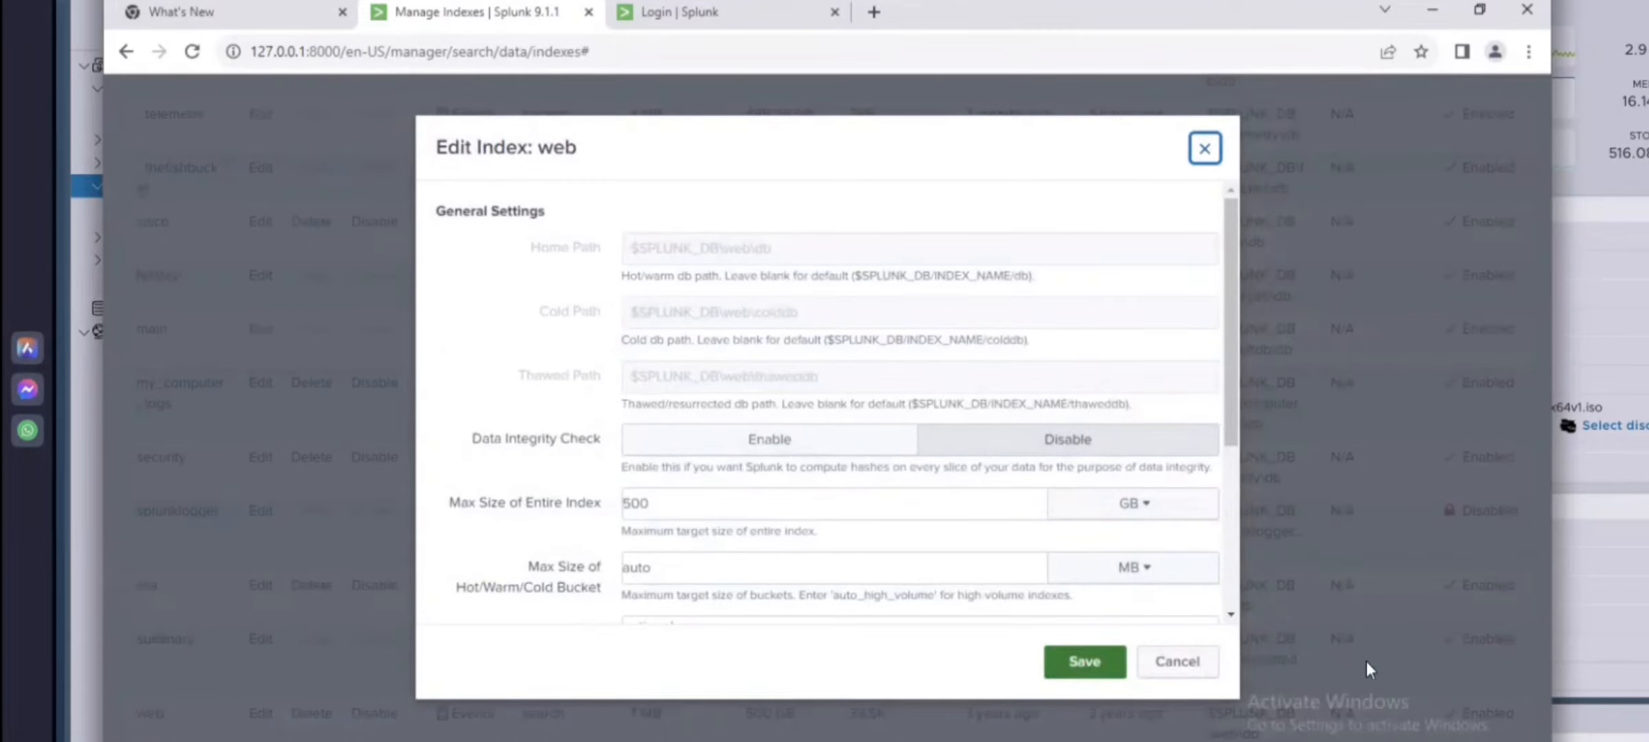
click(1181, 662)
Step: Open the cisco index's settings and scroll through its options
scroll(159, 691, down, 3)
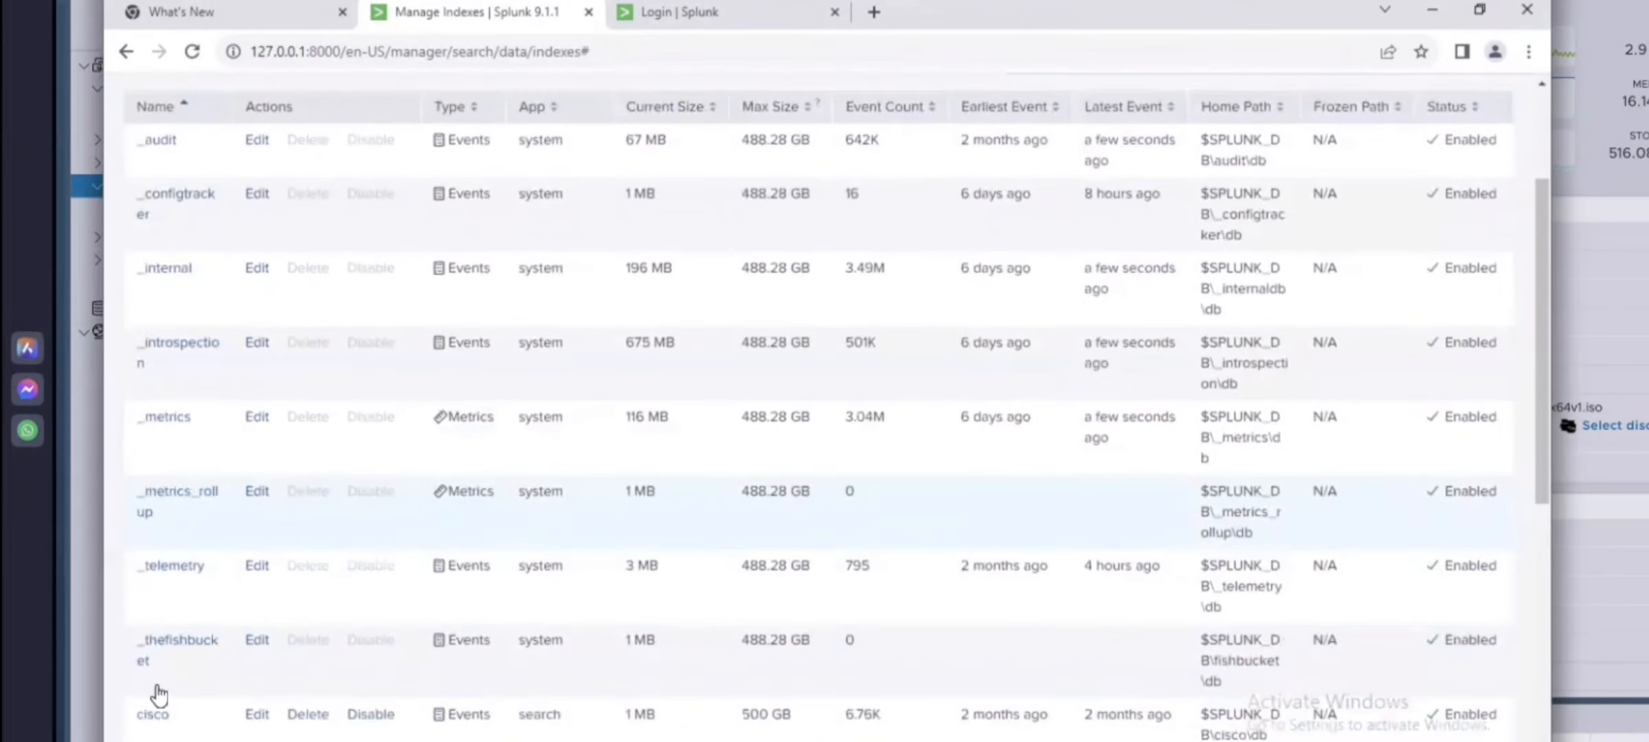
click(153, 697)
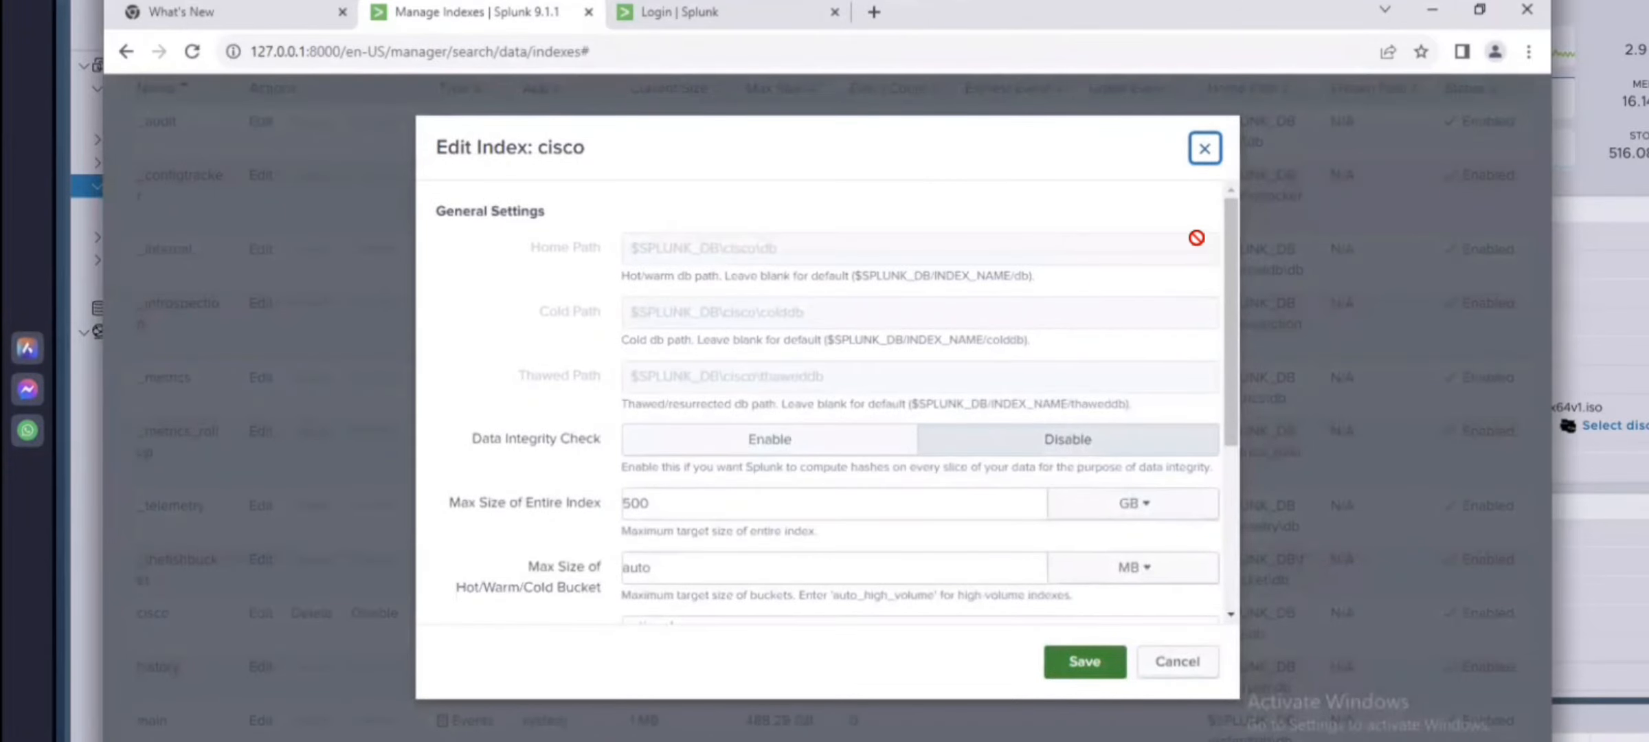
drag(1236, 220, 1204, 201)
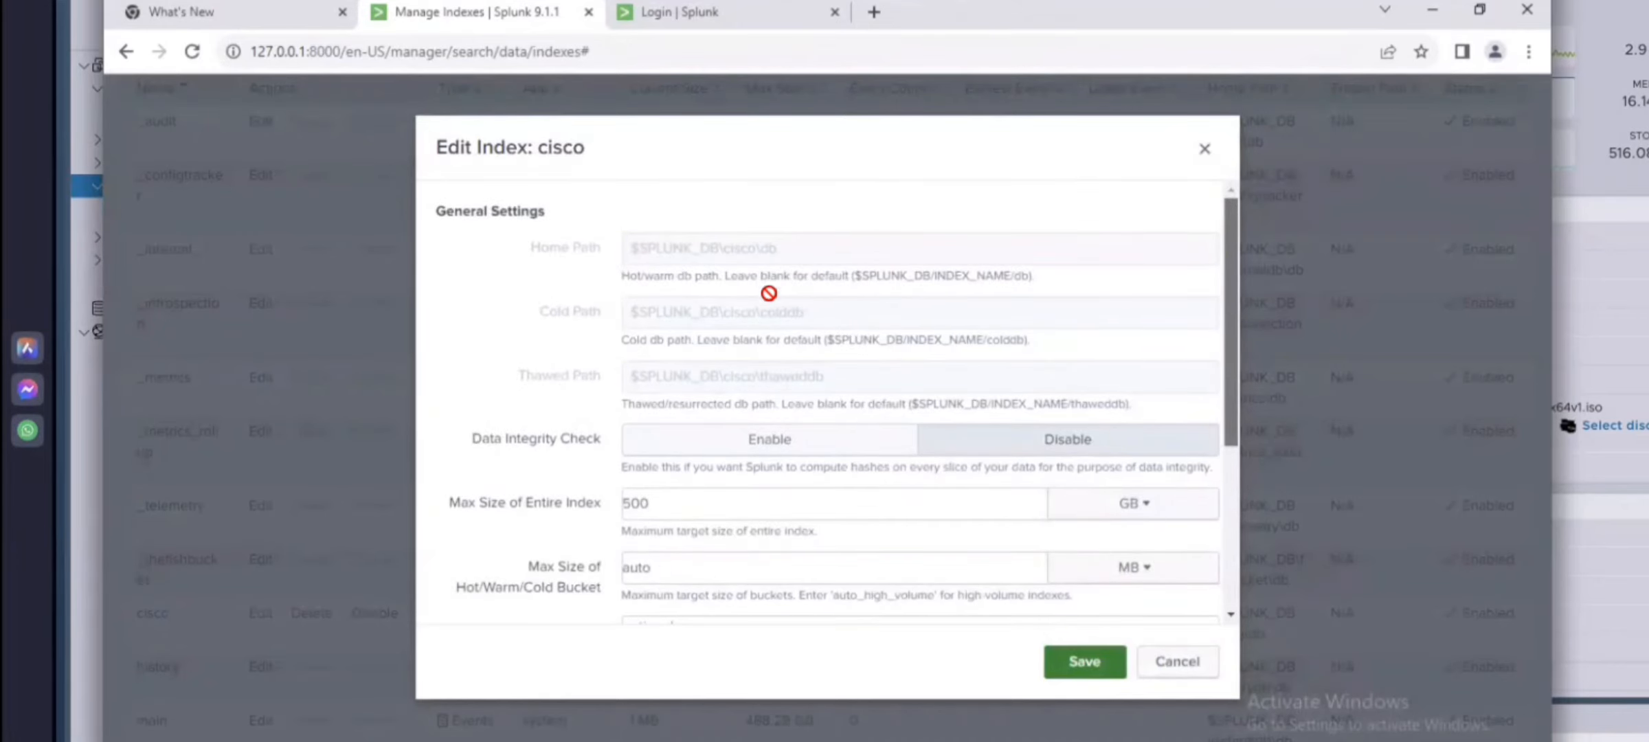
drag(1234, 255, 717, 555)
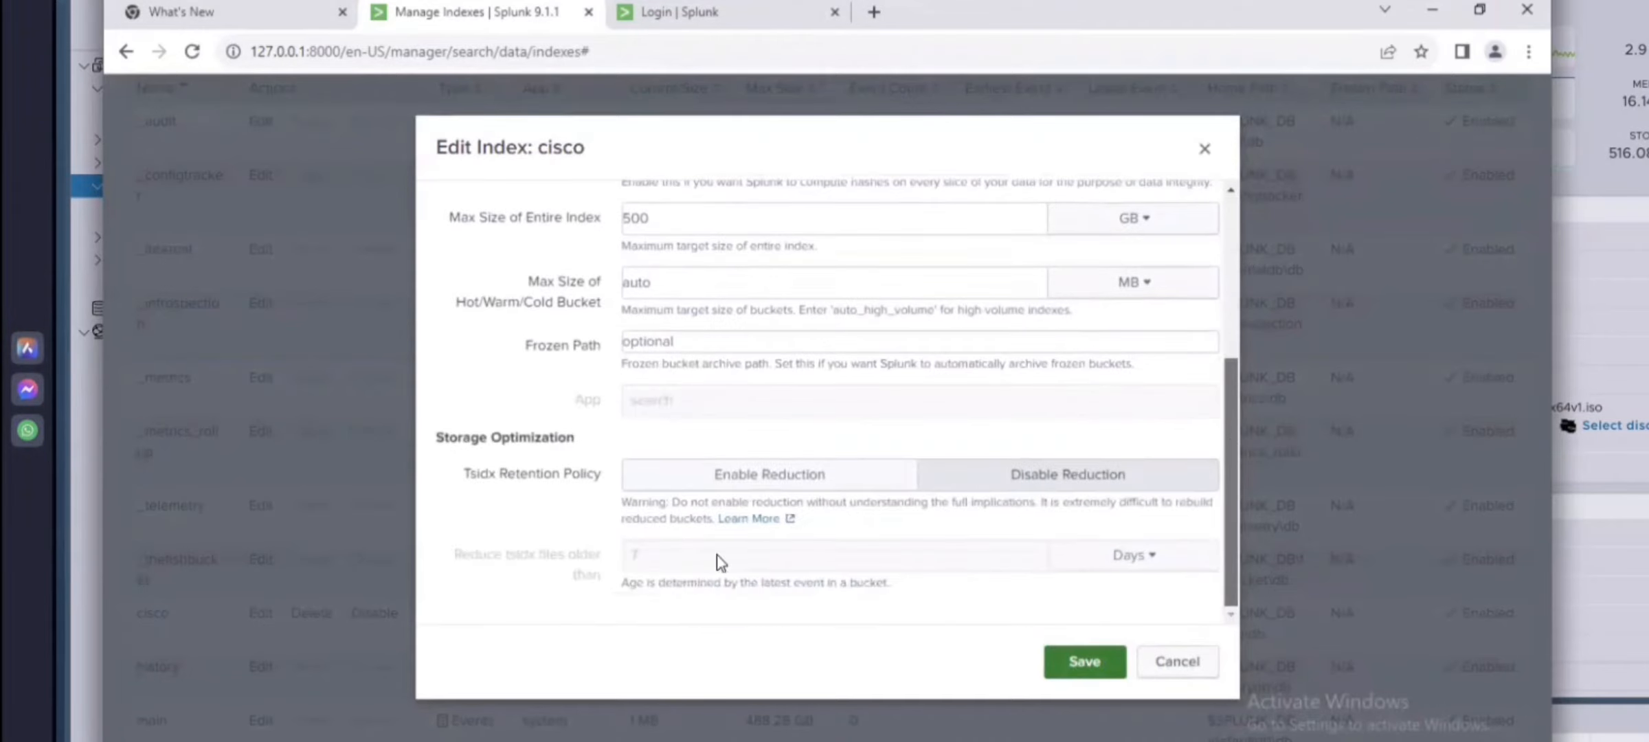
Step: Scroll back up through the cisco index's settings and close the Edit Index dialog without saving
scroll(1027, 460, up, 2)
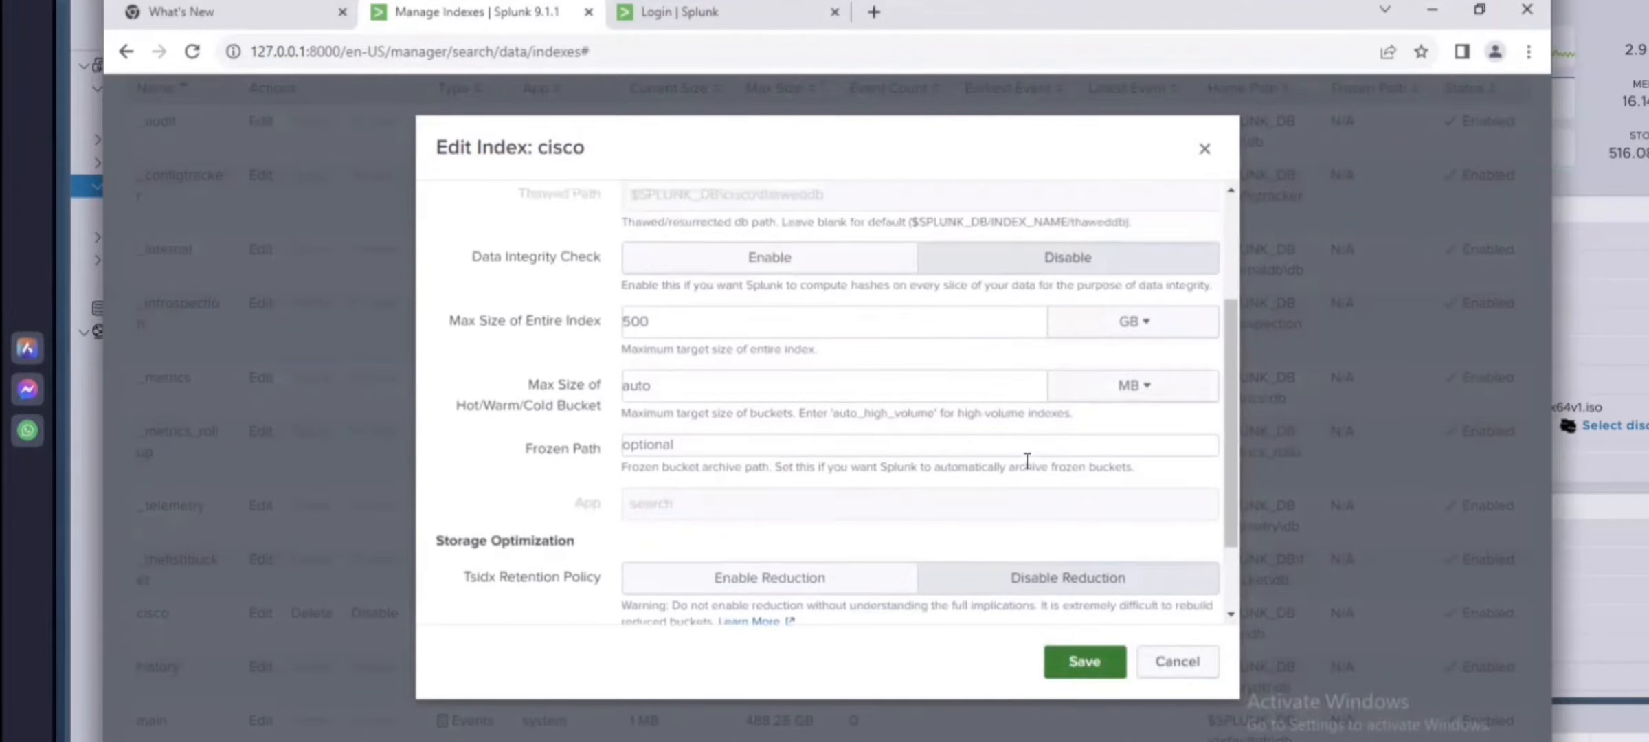
scroll(1027, 461, up, 2)
scroll(1165, 147, up, 1)
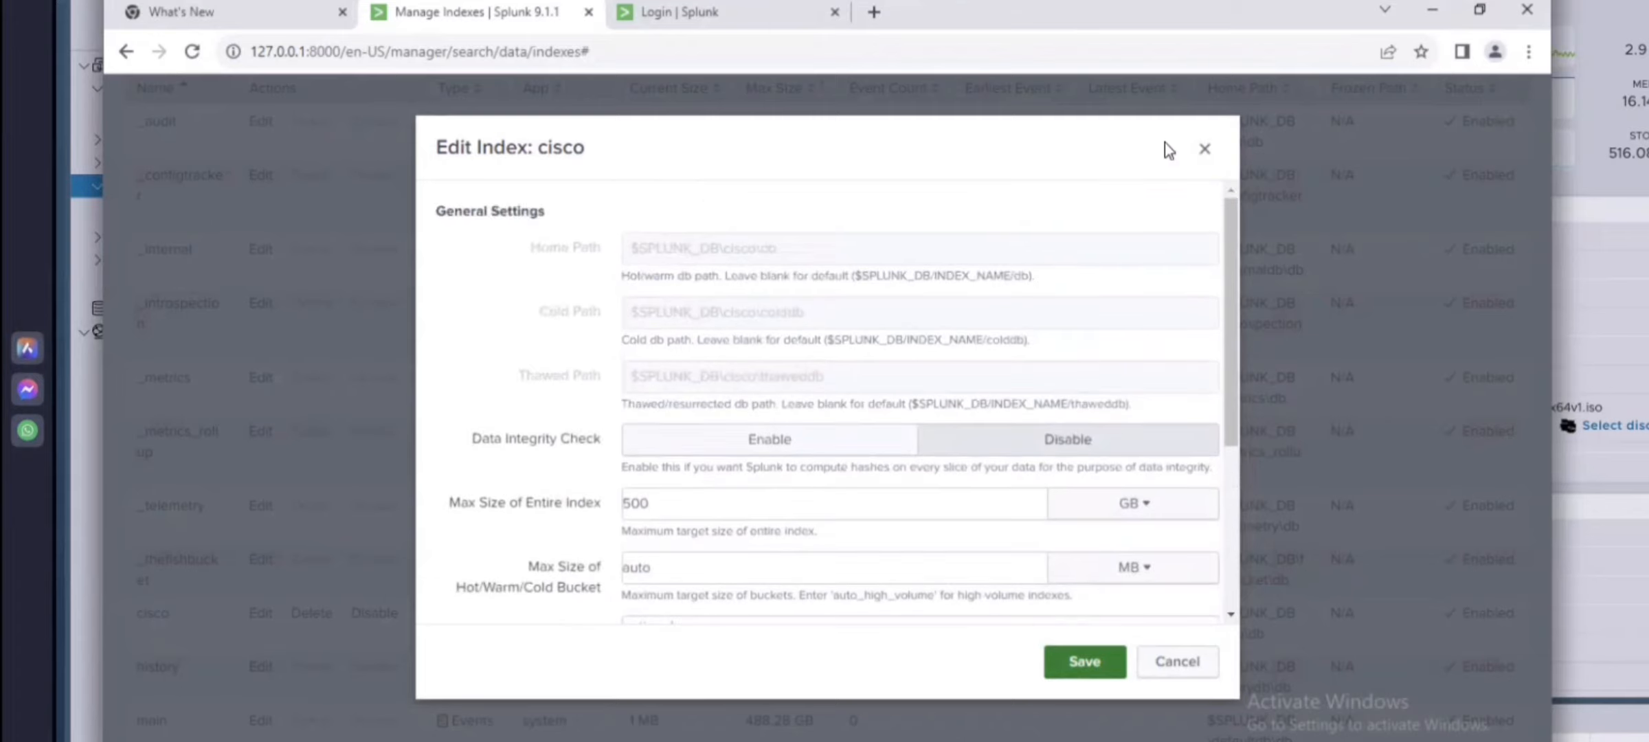
click(1205, 148)
Step: Review the list of indexes, briefly opening and closing the Settings menu
scroll(1432, 315, up, 2)
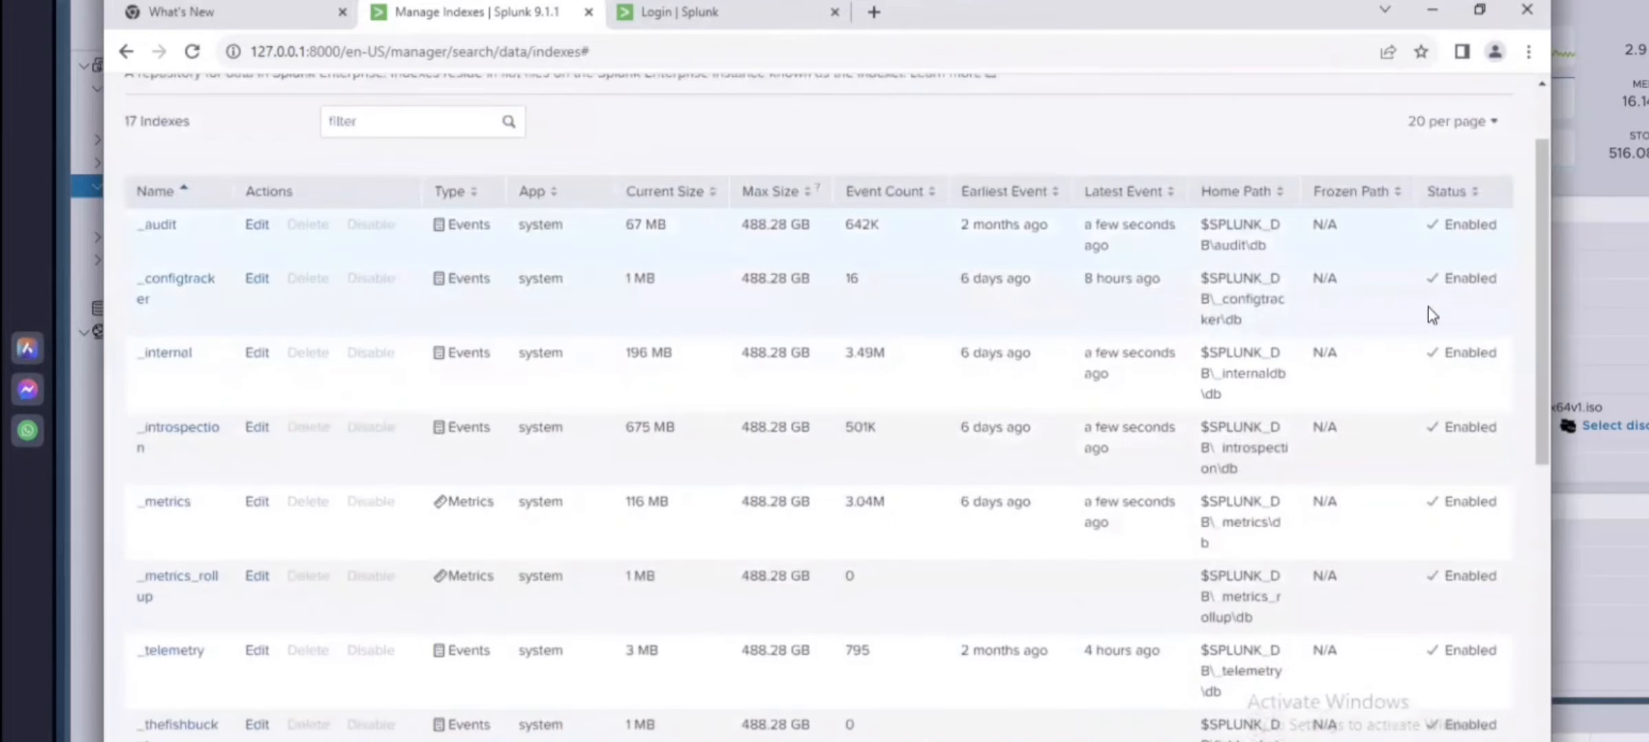
scroll(765, 433, up, 2)
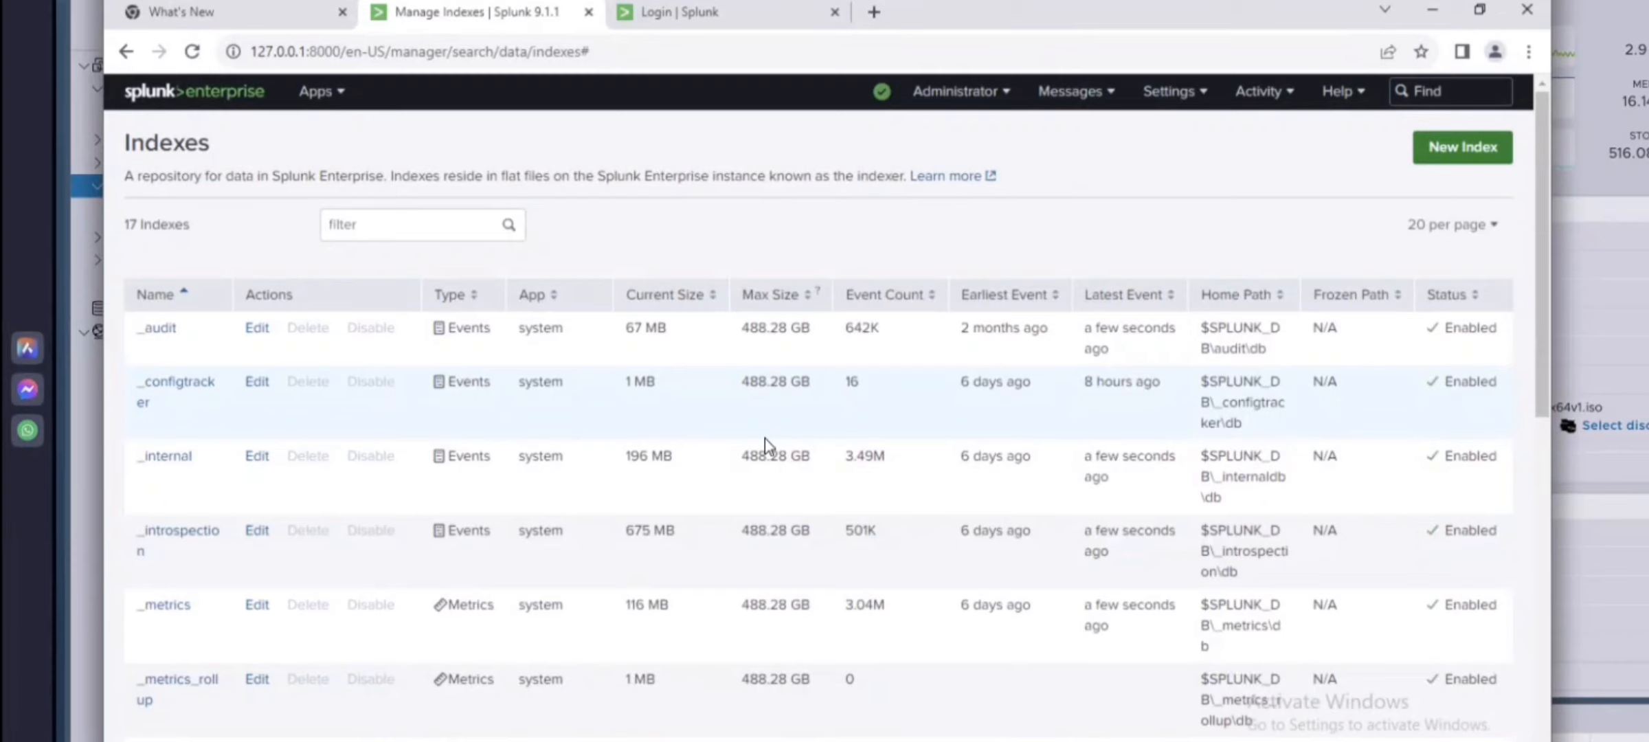
click(1194, 110)
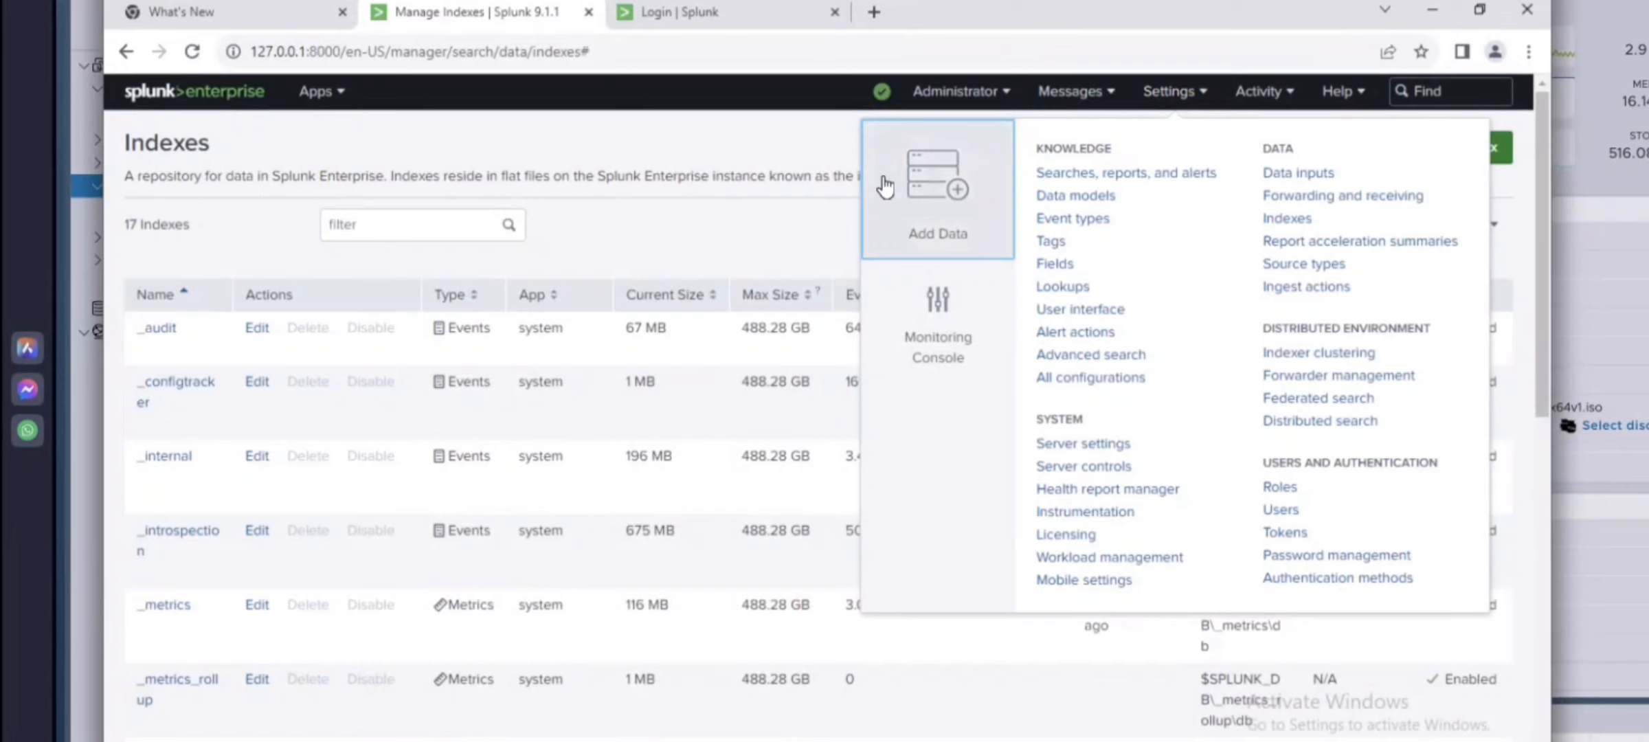
click(770, 133)
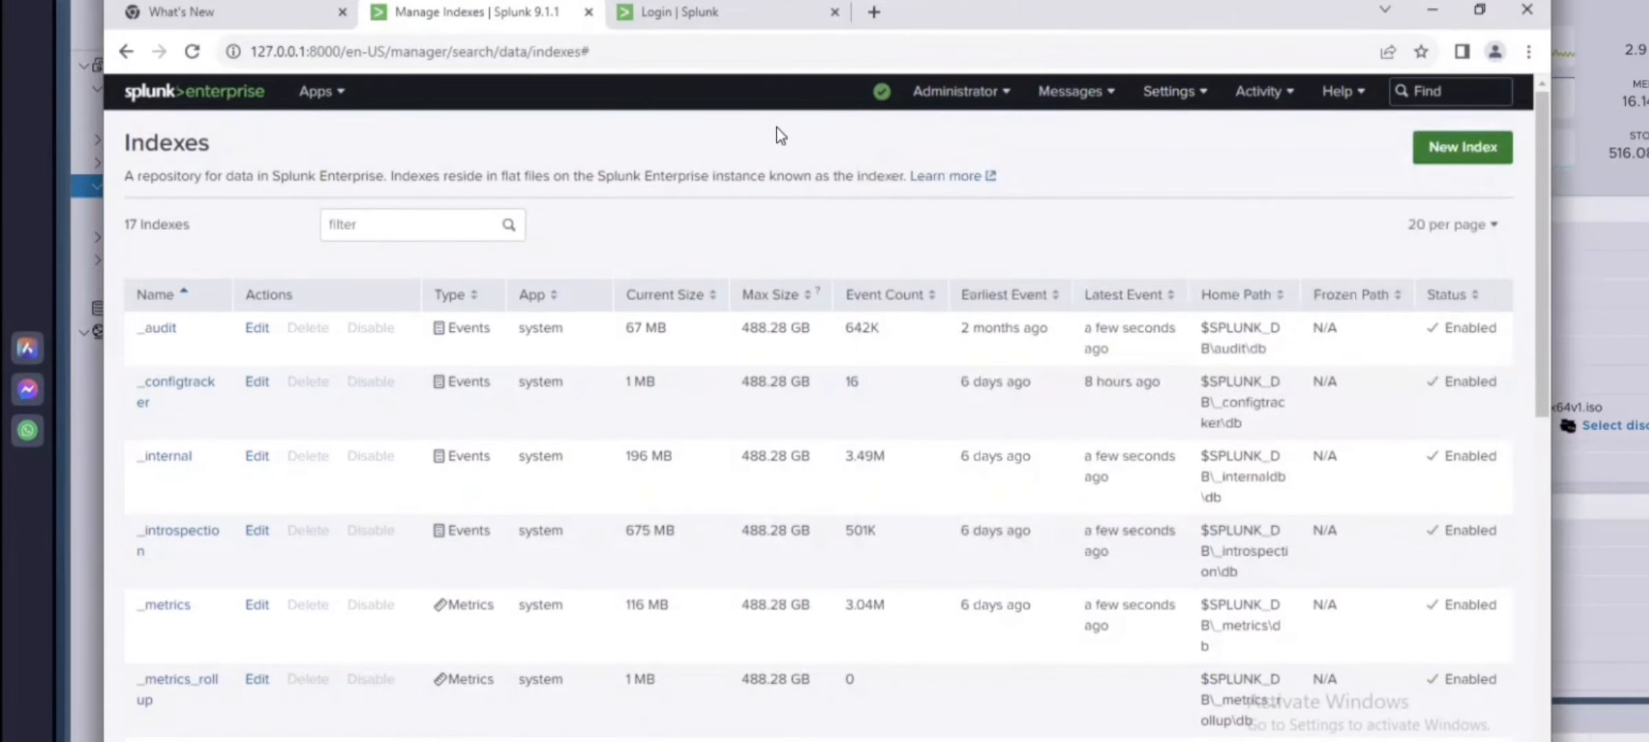
scroll(943, 295, down, 5)
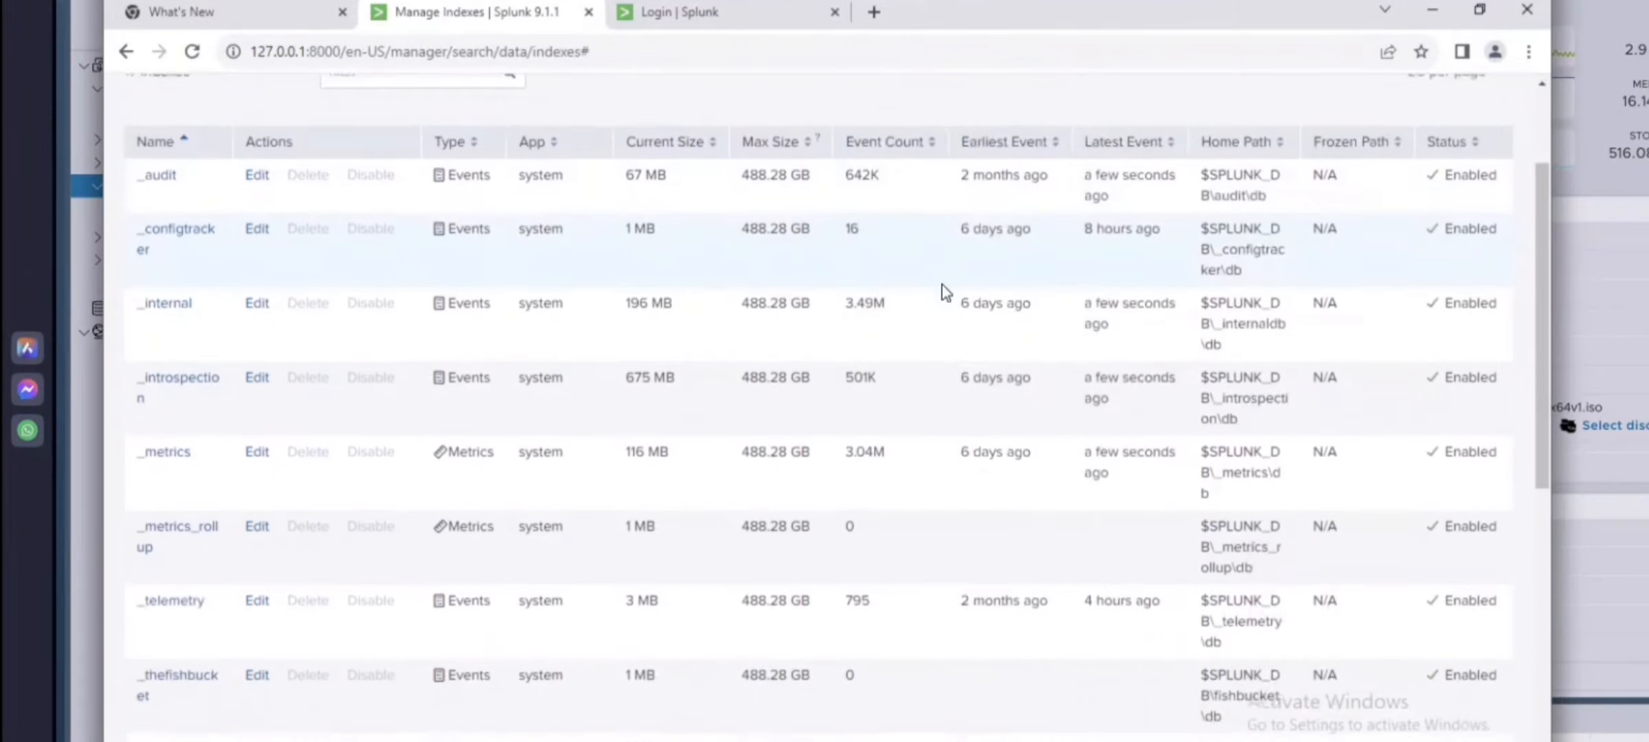
scroll(906, 298, up, 2)
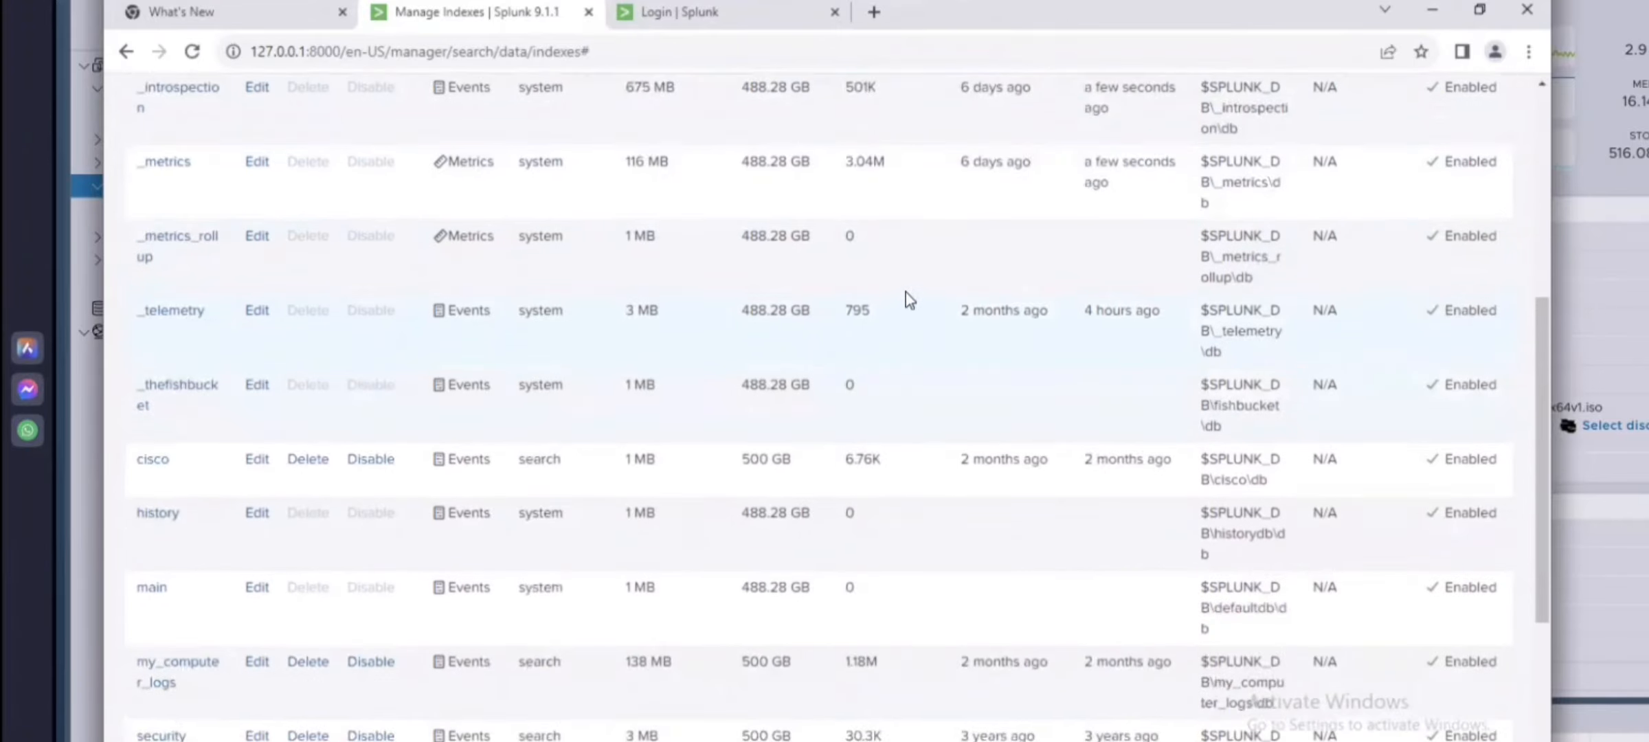
Step: Close the What's New and Login browser tabs and minimize the browser window
click(234, 13)
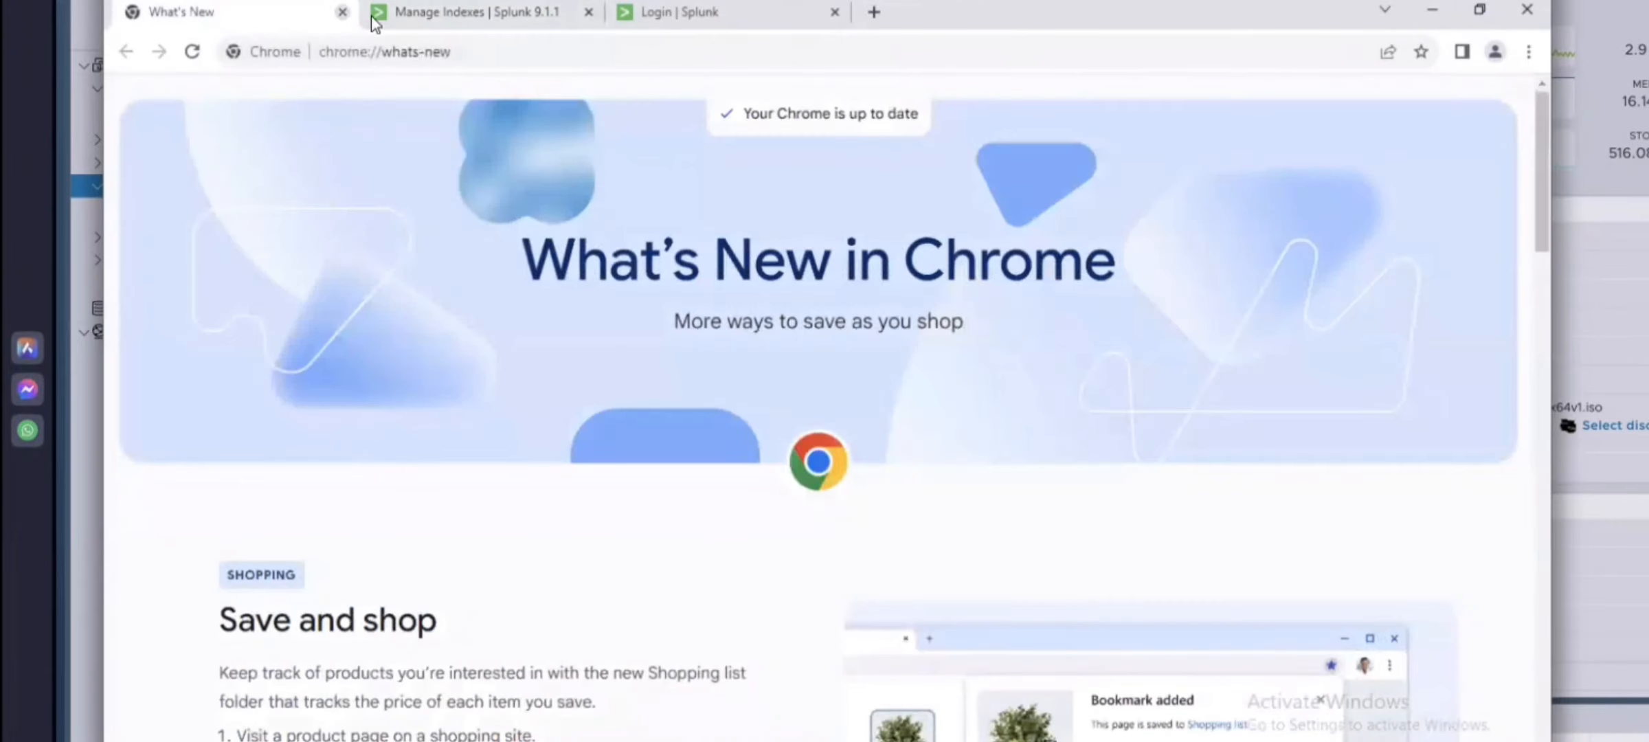
click(343, 12)
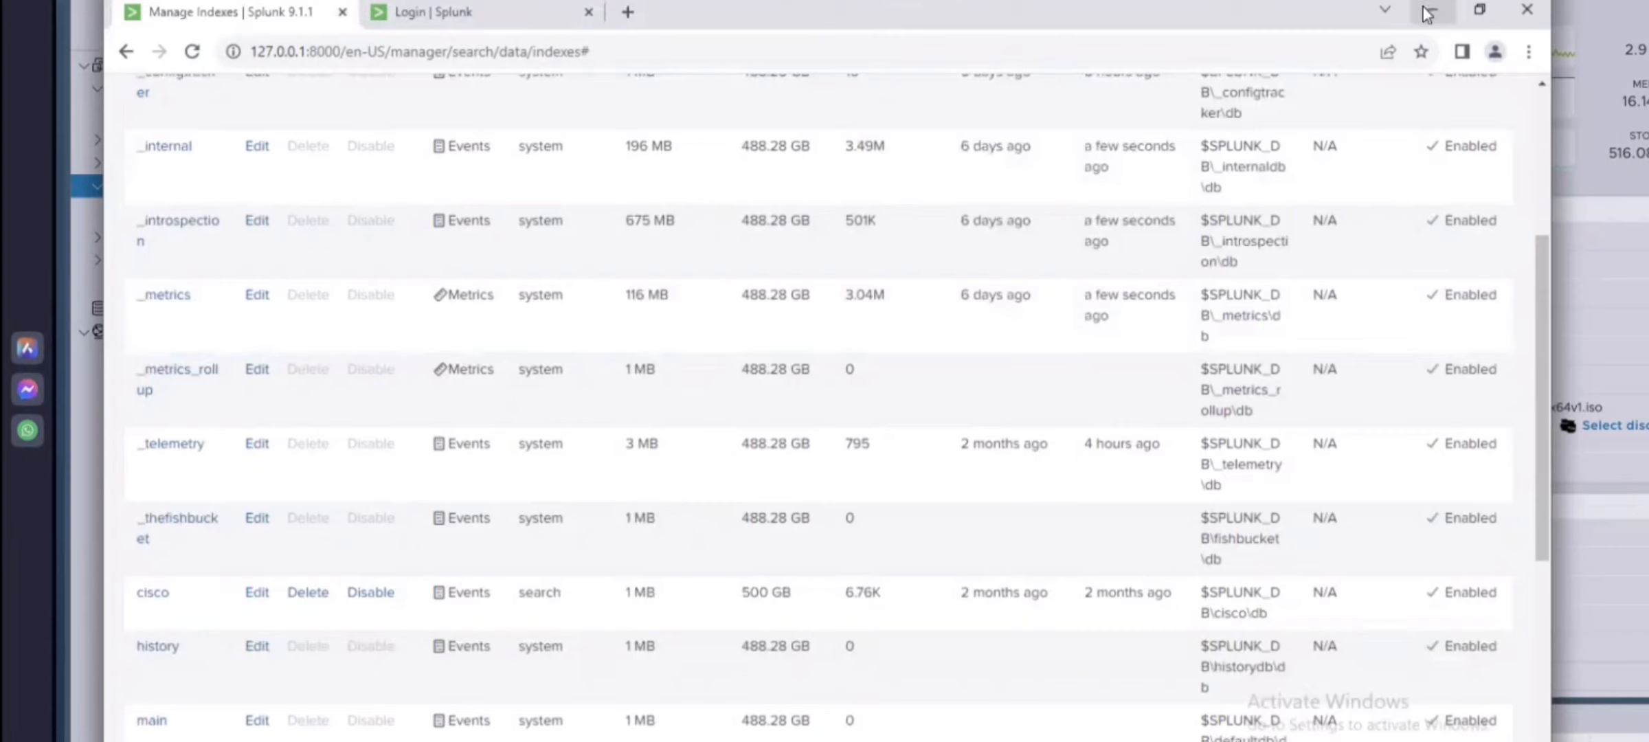
click(588, 13)
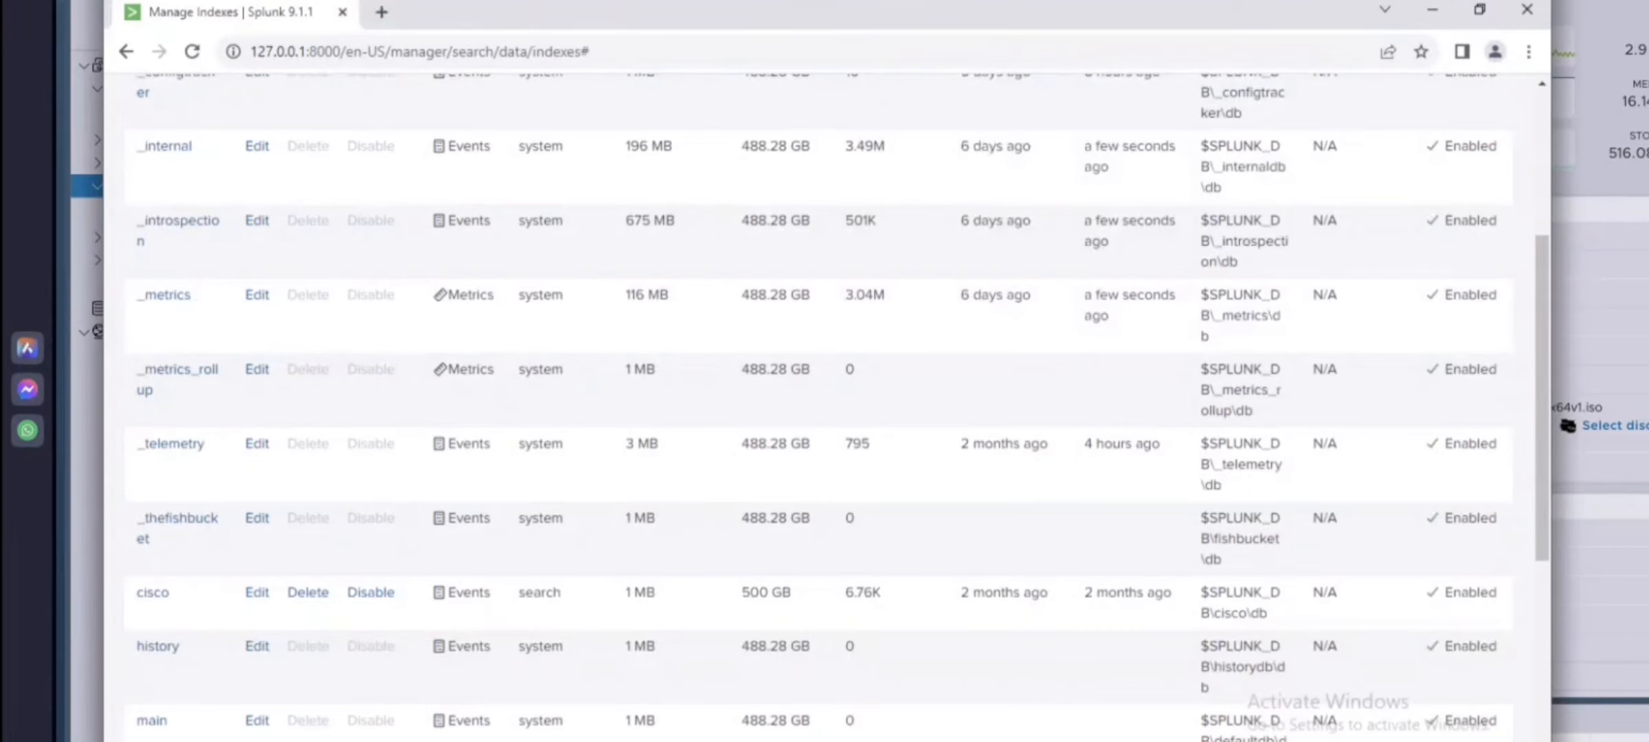
click(1436, 11)
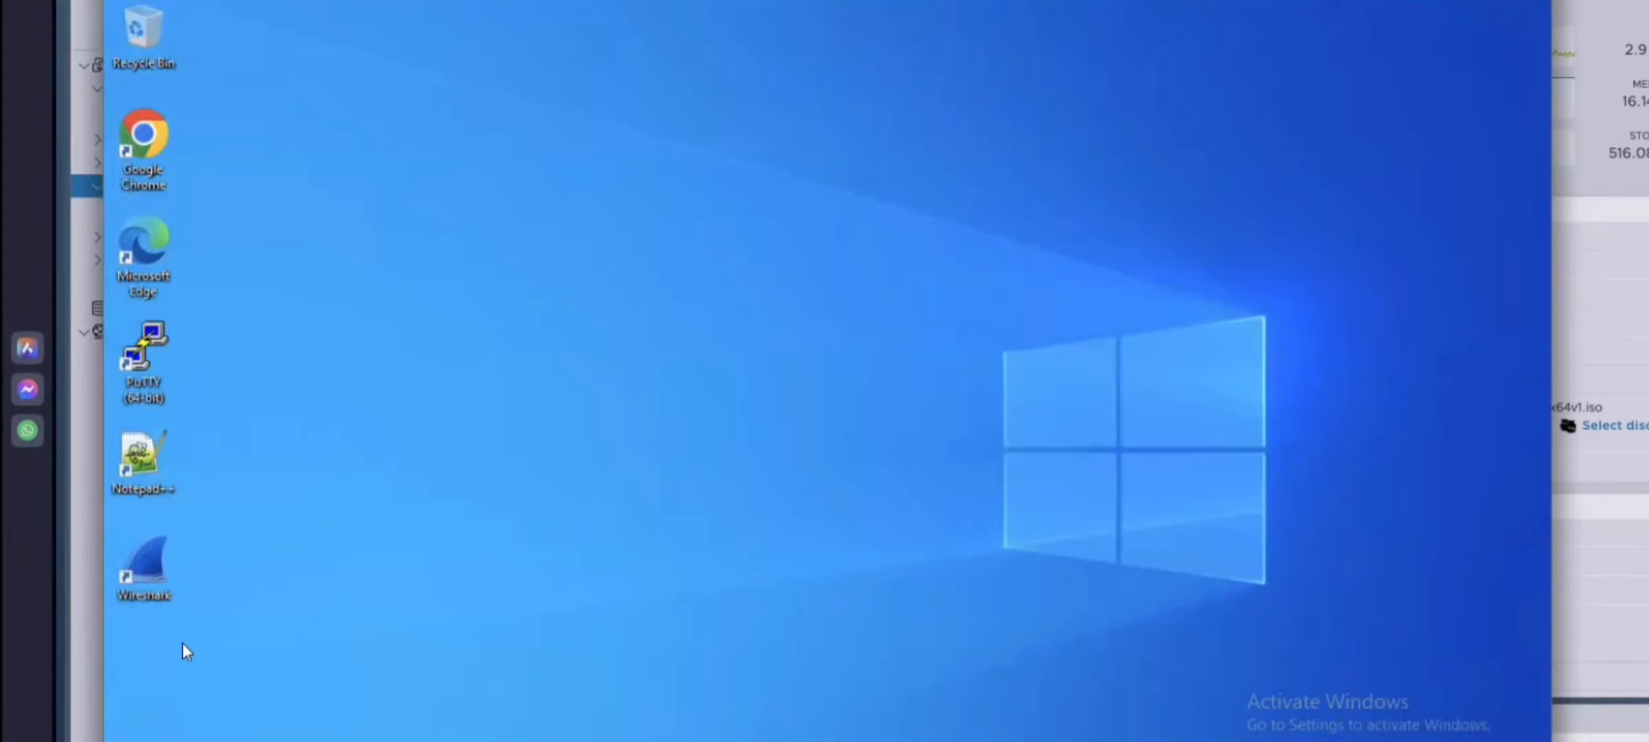
Step: Open and dismiss the Start menu, then leave the Win10 Splunk VM console for the ESXi host client
click(121, 741)
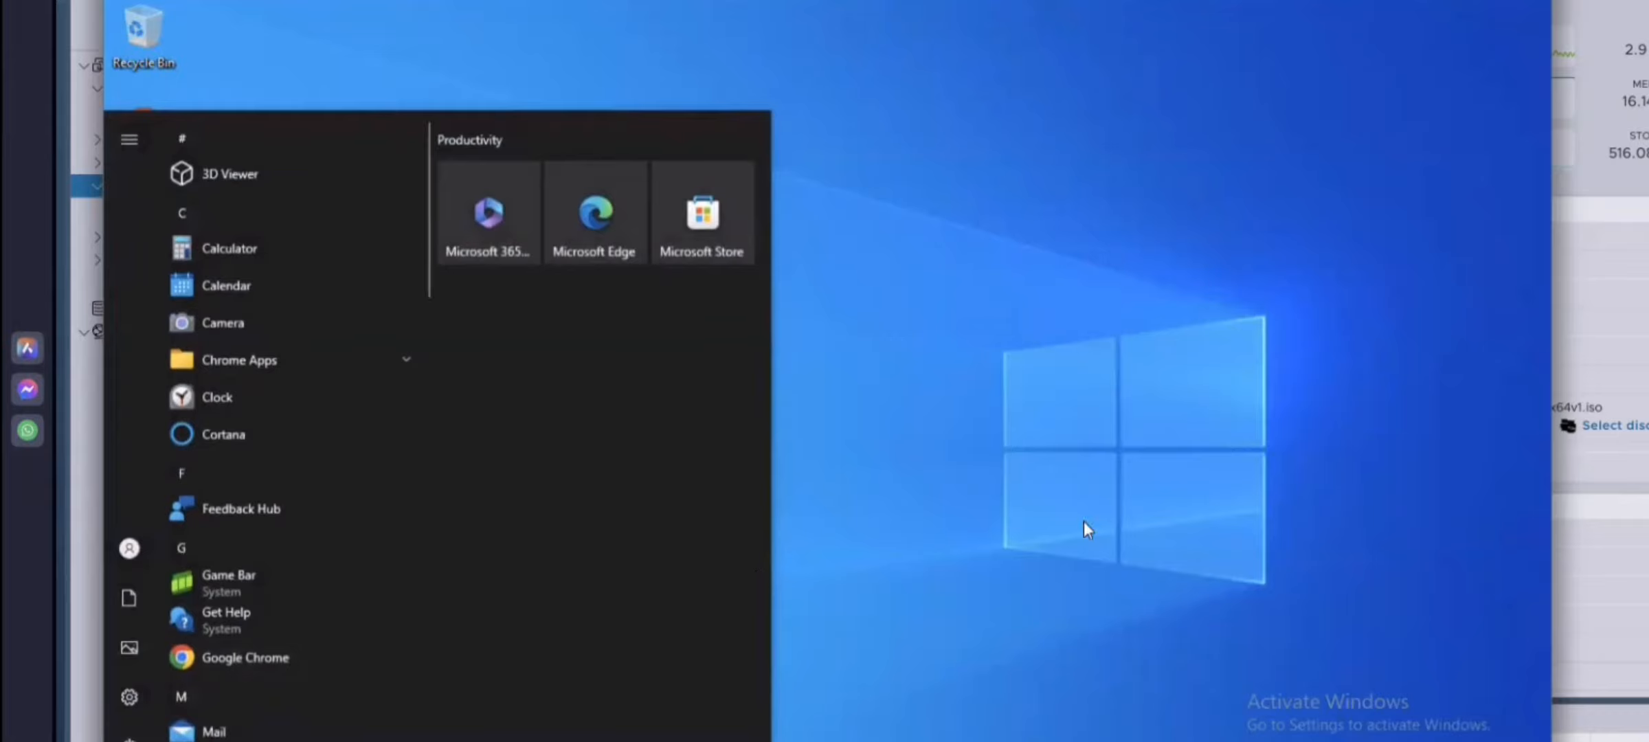
click(1127, 474)
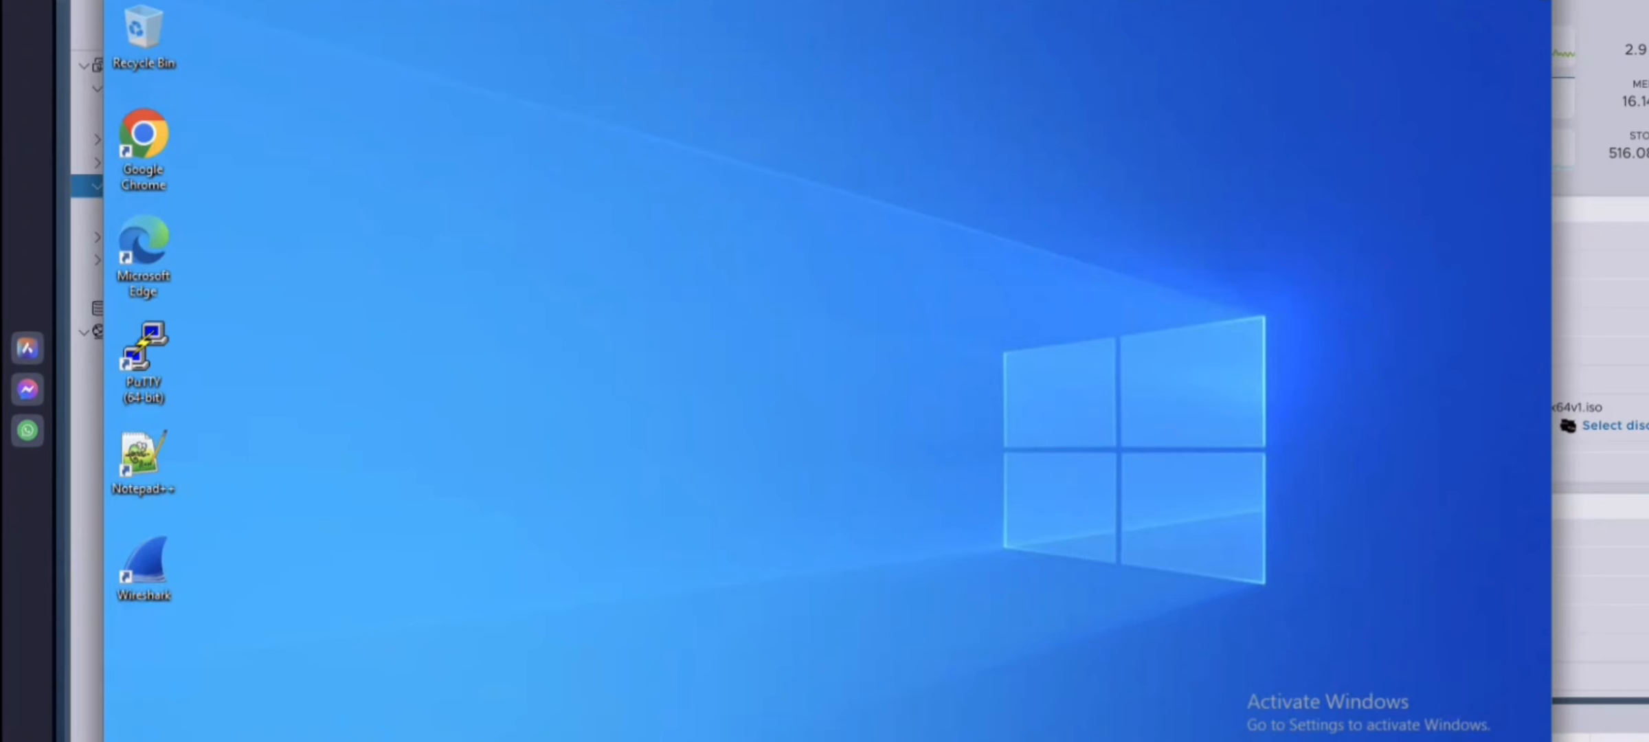
click(1537, 2)
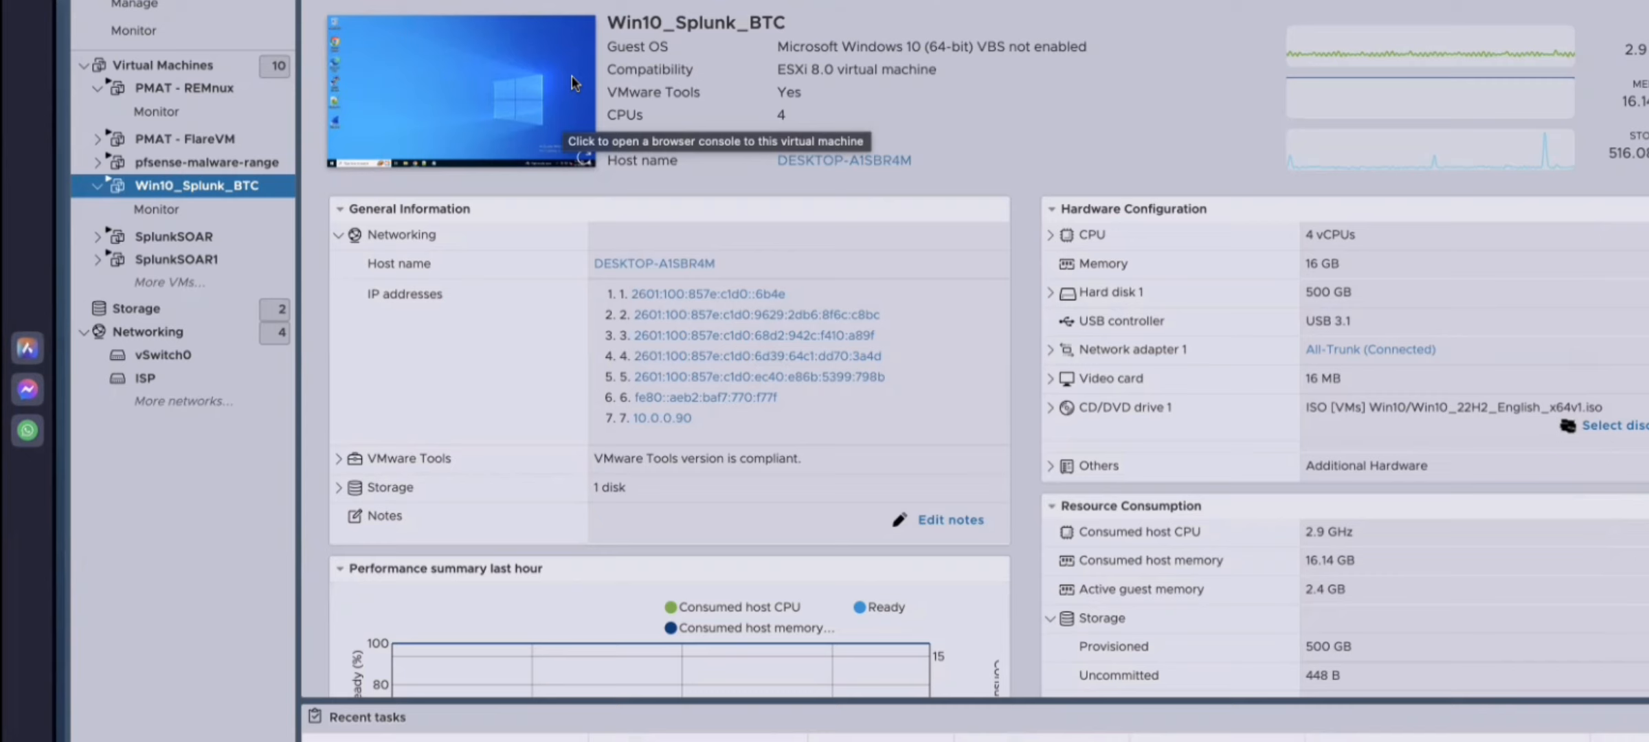
Step: Browse the PMAT - FlareVM snapshot options without choosing one, then open the full Virtual Machines list
right_click(228, 145)
mouse_move(413, 249)
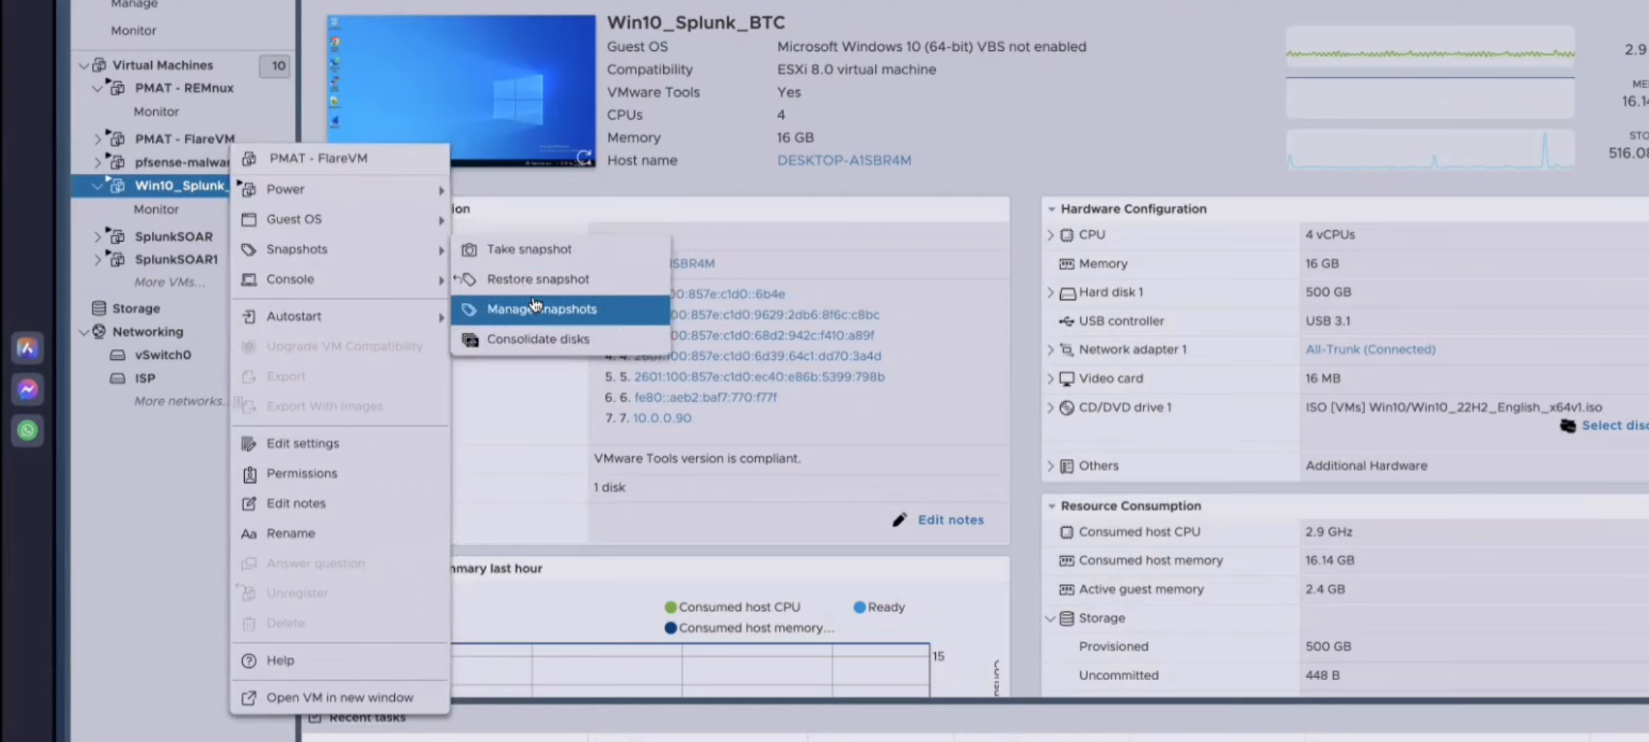
click(359, 248)
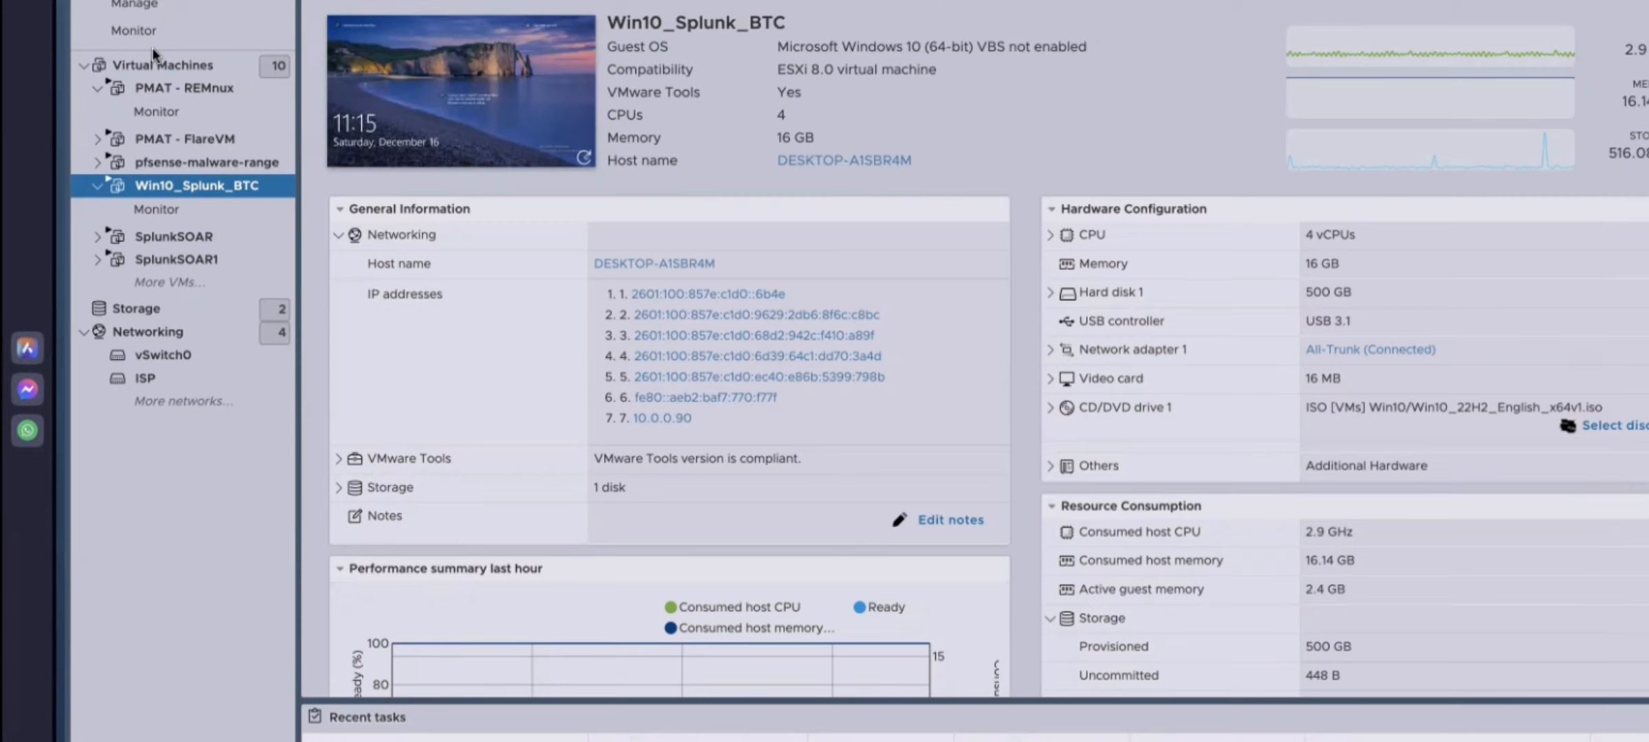
click(184, 68)
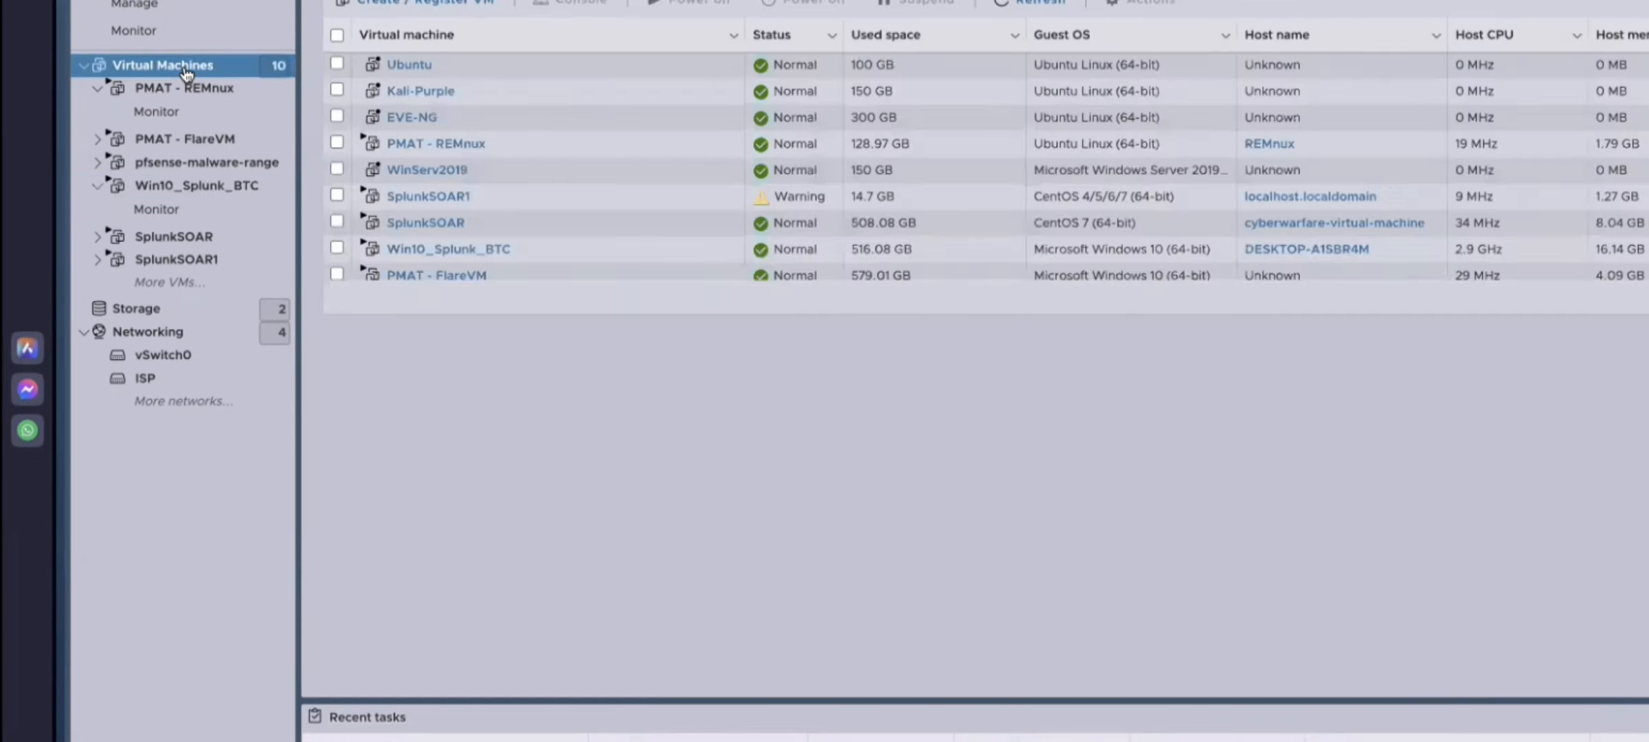